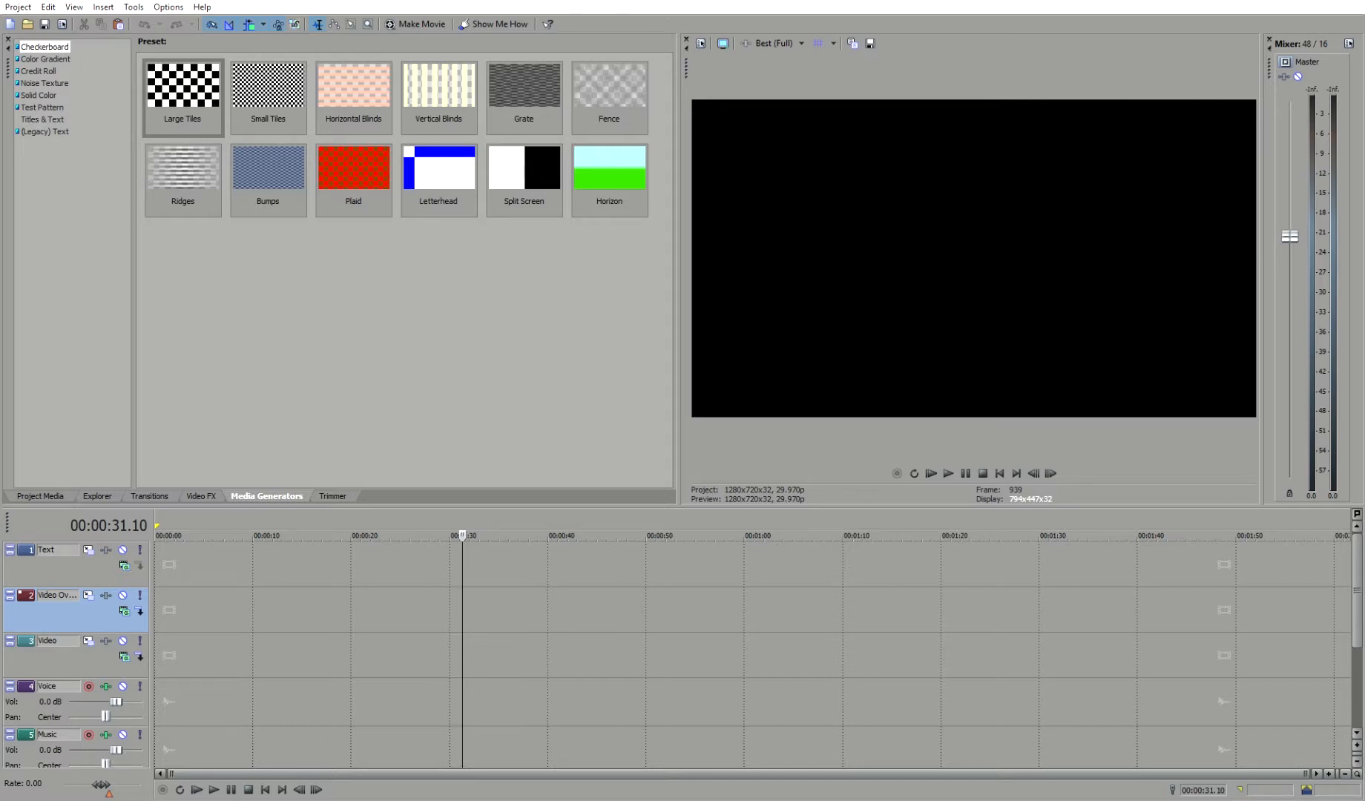
Switch to the Captures folder in File Explorer and place a Sea of Thieves clip at the start of the Video track
{"action": "key", "text": "alt+Tab"}
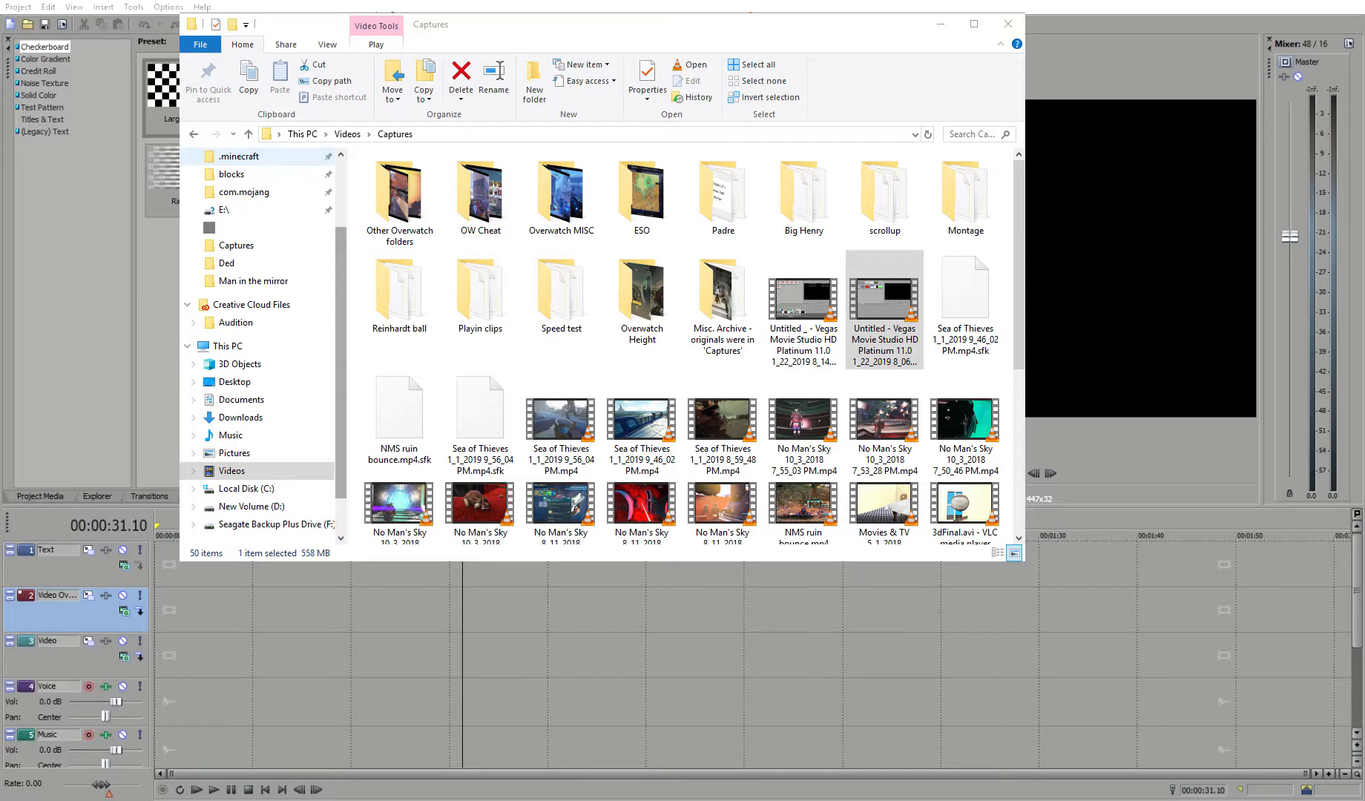
{"action": "left_click_drag", "start_coordinate": [478, 671], "coordinate": [170, 666]}
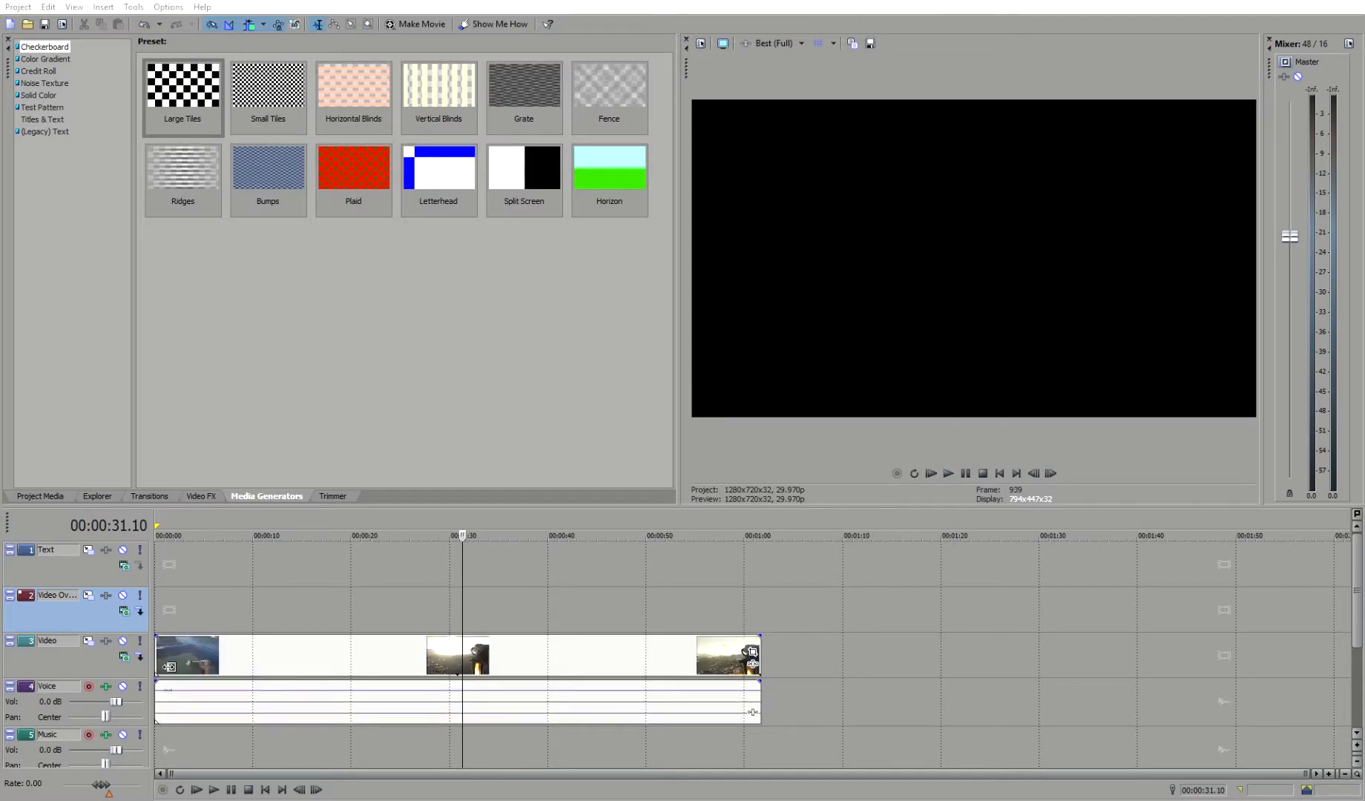
{"action": "left_click", "coordinate": [178, 599]}
{"action": "left_click", "coordinate": [407, 579]}
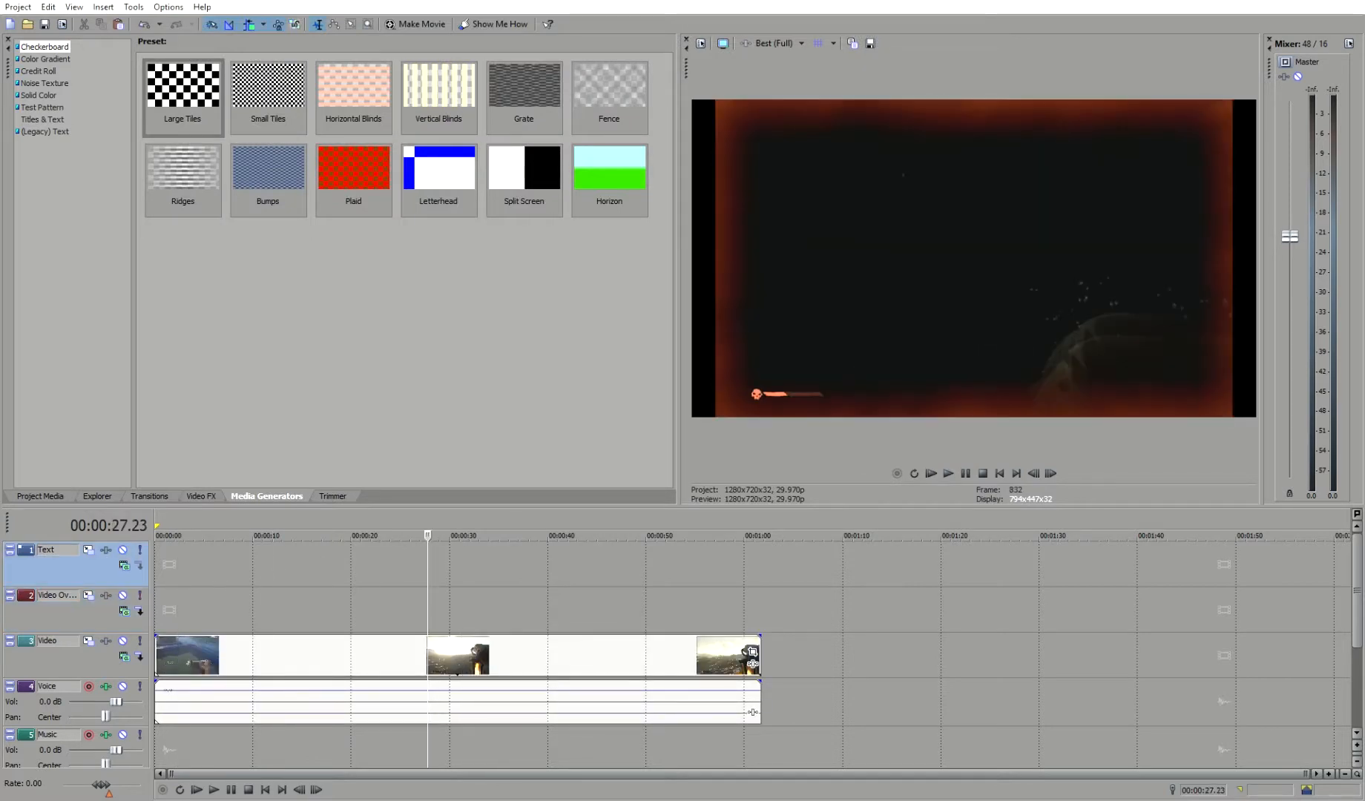
Add a second gameplay clip from the Captures folder to the Video track at about 00:01:10, leaving a gap after the first
{"action": "key", "text": "alt+Tab"}
{"action": "left_click_drag", "start_coordinate": [885, 312], "coordinate": [847, 650]}
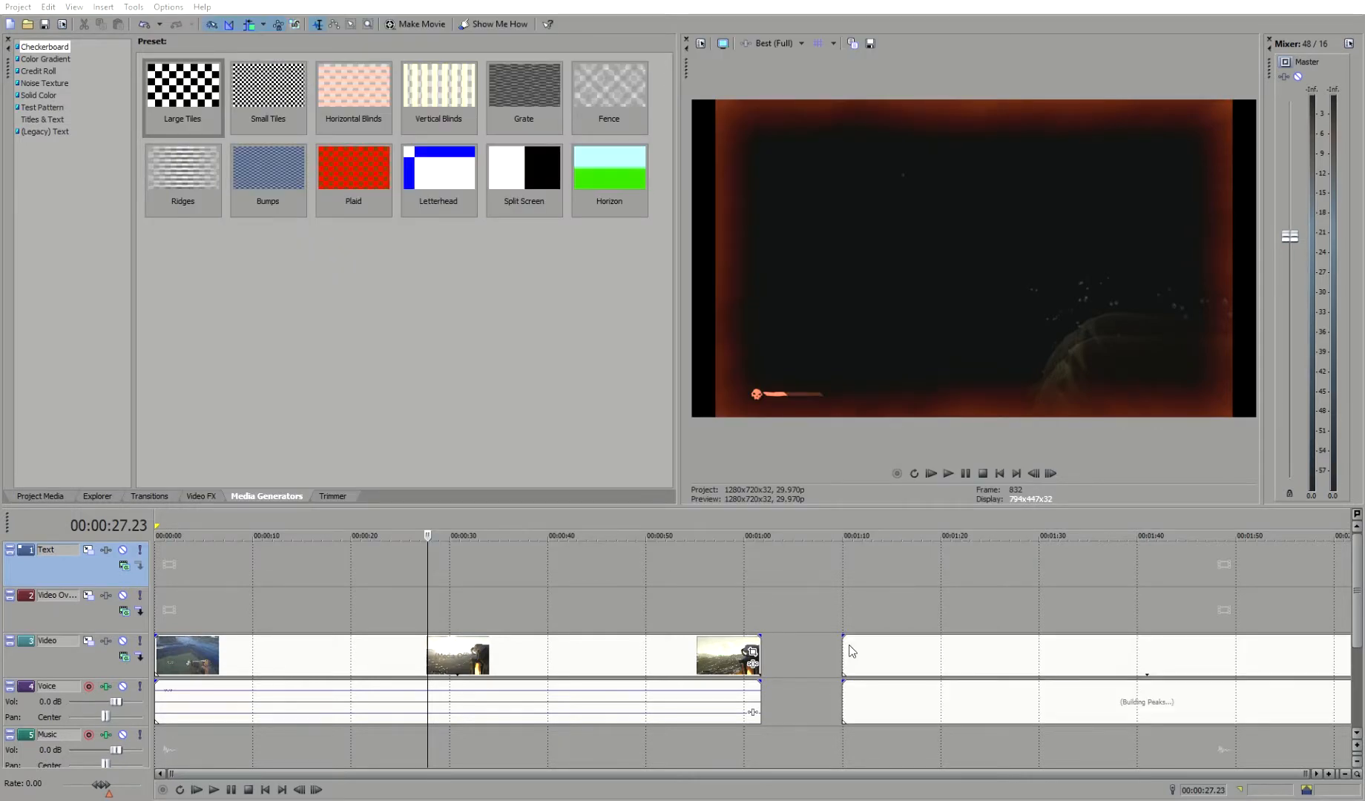
{"action": "scroll", "coordinate": [754, 636], "scroll_direction": "down", "scroll_amount": 1}
{"action": "left_click", "coordinate": [734, 645]}
{"action": "left_click", "coordinate": [790, 578]}
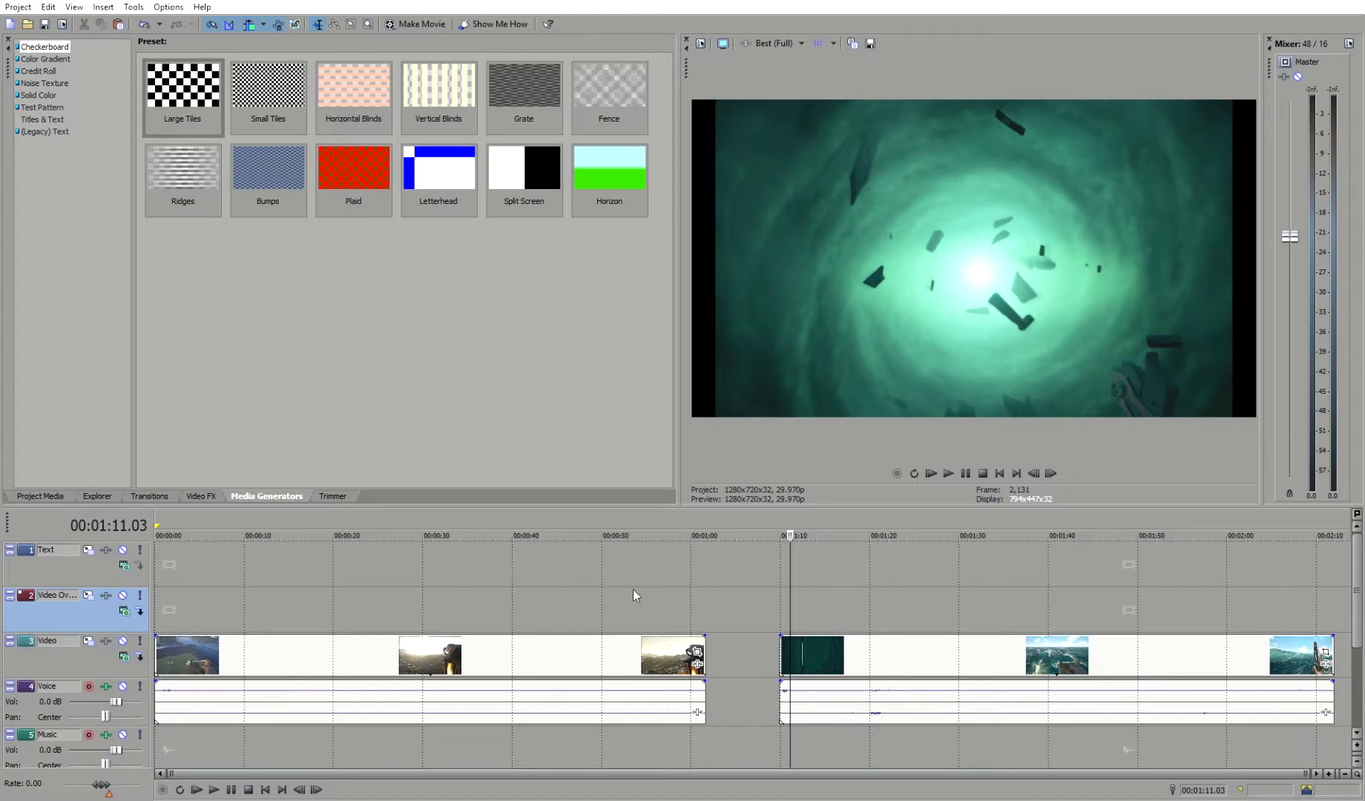
Preview frames at various points of both clips by repositioning the playhead along the timeline
{"action": "left_click", "coordinate": [960, 555]}
{"action": "left_click", "coordinate": [476, 569]}
{"action": "left_click_drag", "start_coordinate": [904, 577], "coordinate": [899, 578]}
{"action": "left_click", "coordinate": [485, 590]}
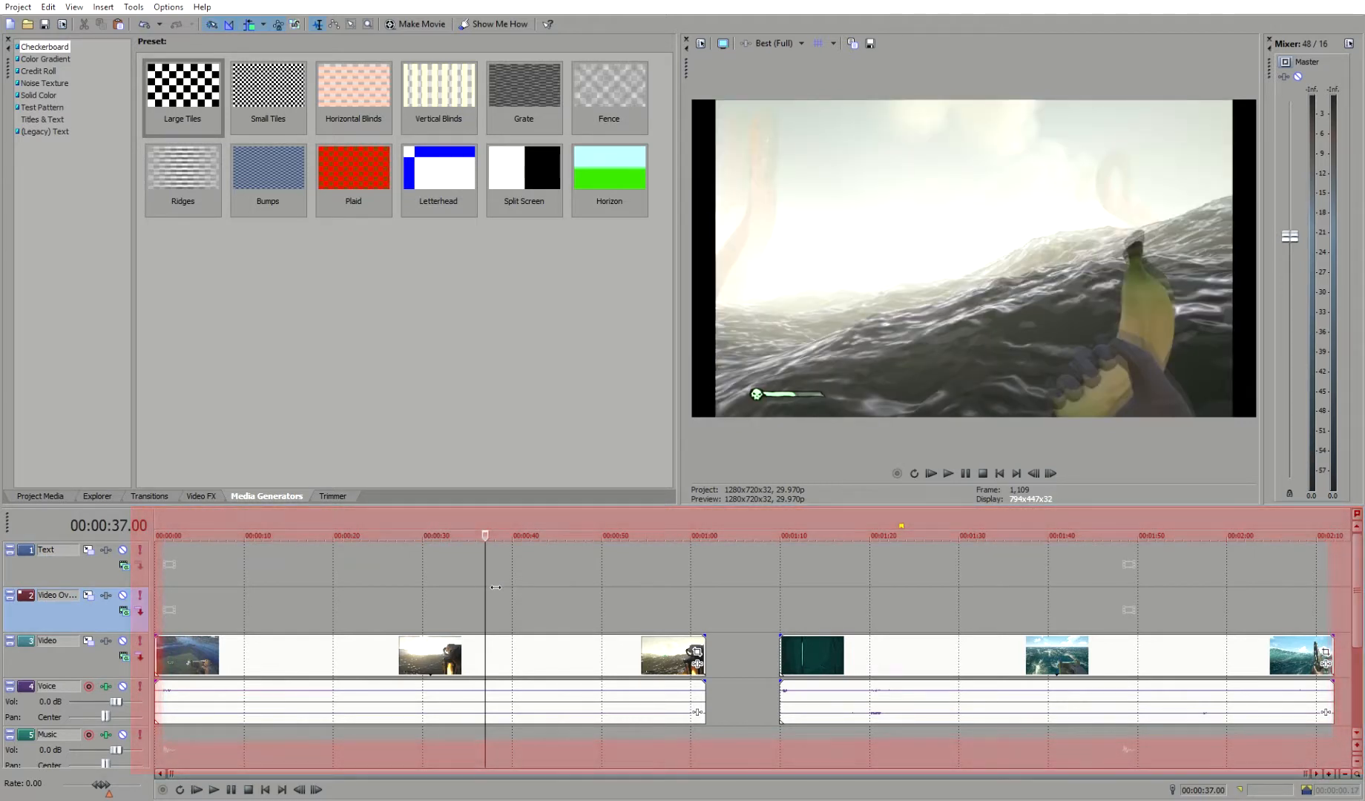
{"action": "left_click", "coordinate": [217, 583]}
{"action": "left_click", "coordinate": [699, 589]}
{"action": "left_click_drag", "start_coordinate": [699, 600], "coordinate": [380, 588]}
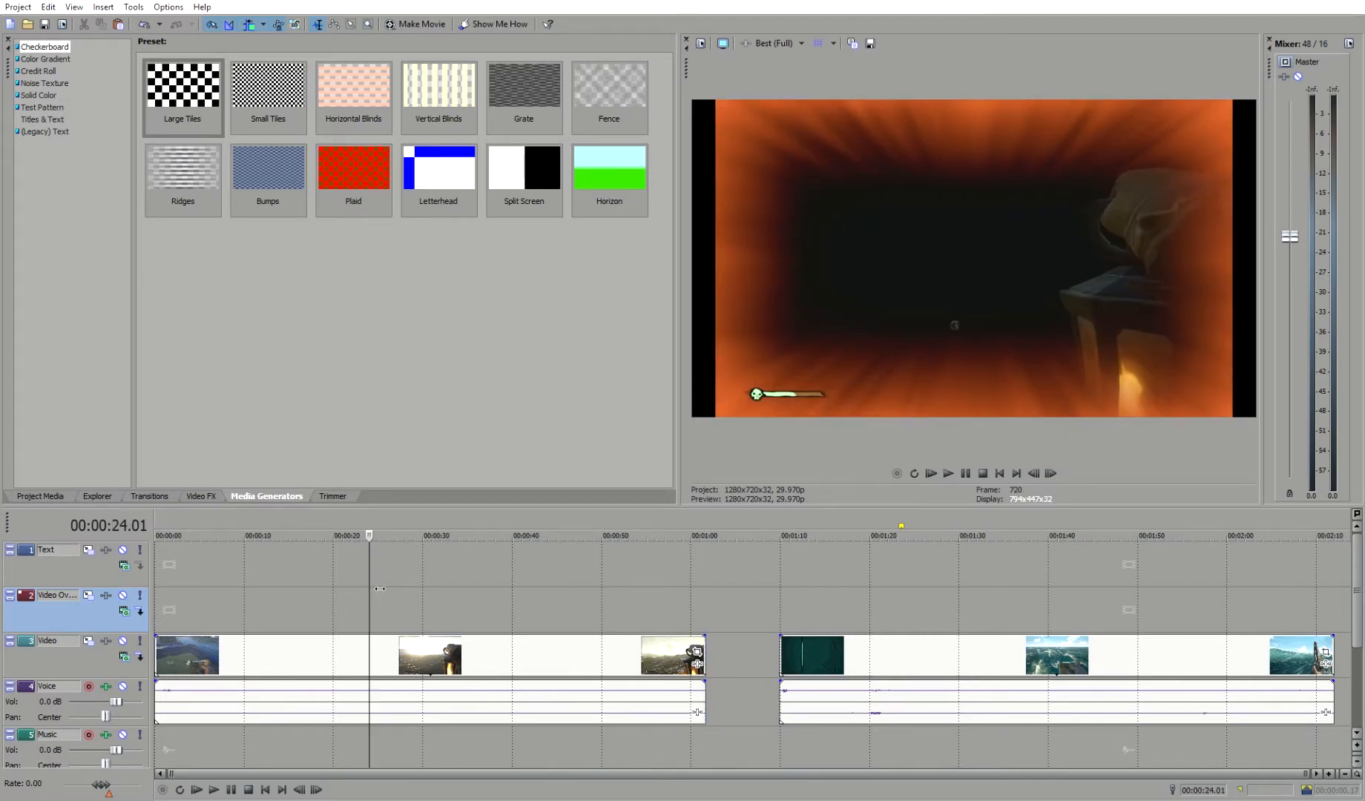
{"action": "left_click", "coordinate": [524, 591]}
{"action": "left_click", "coordinate": [229, 570]}
{"action": "left_click", "coordinate": [369, 555]}
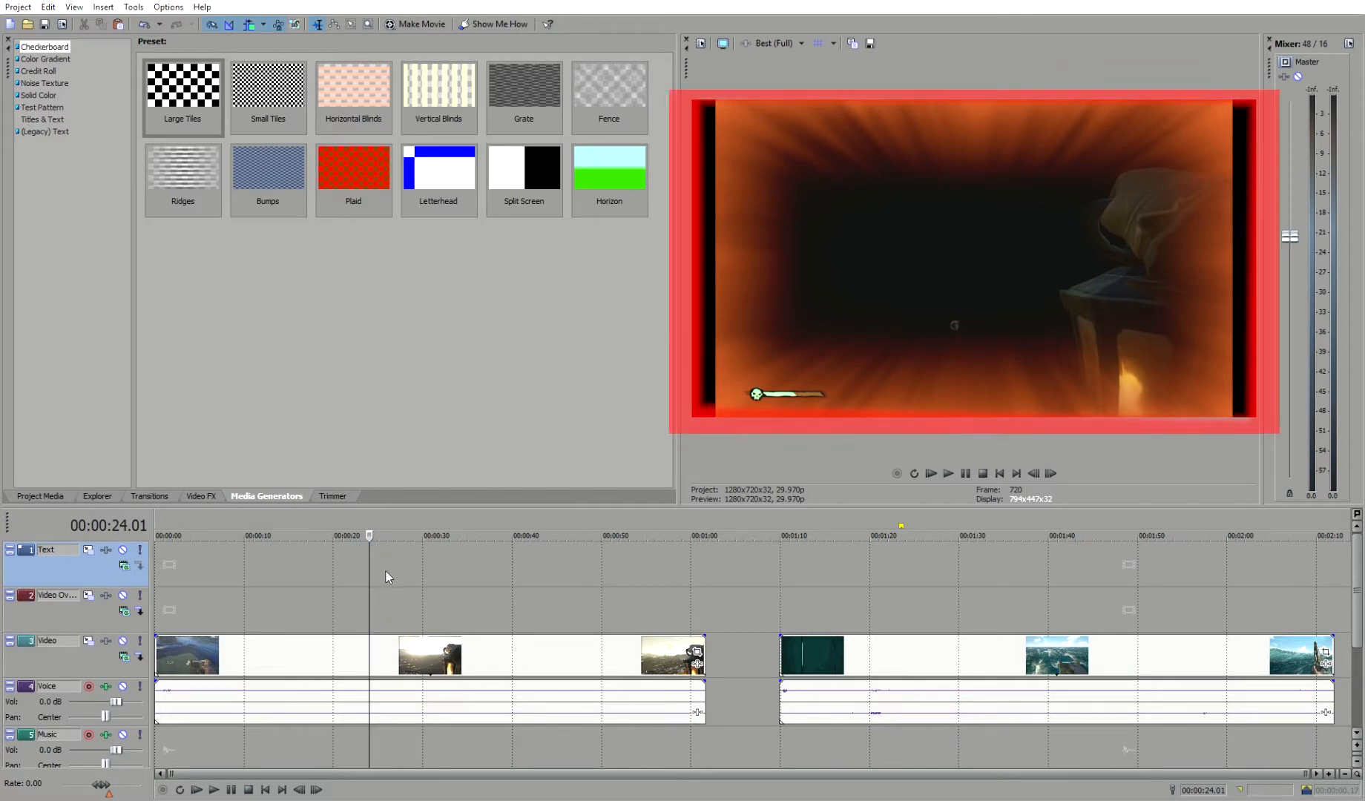
Examine the first clip's opening, closing and middle frames in the video preview
{"action": "left_click", "coordinate": [156, 596]}
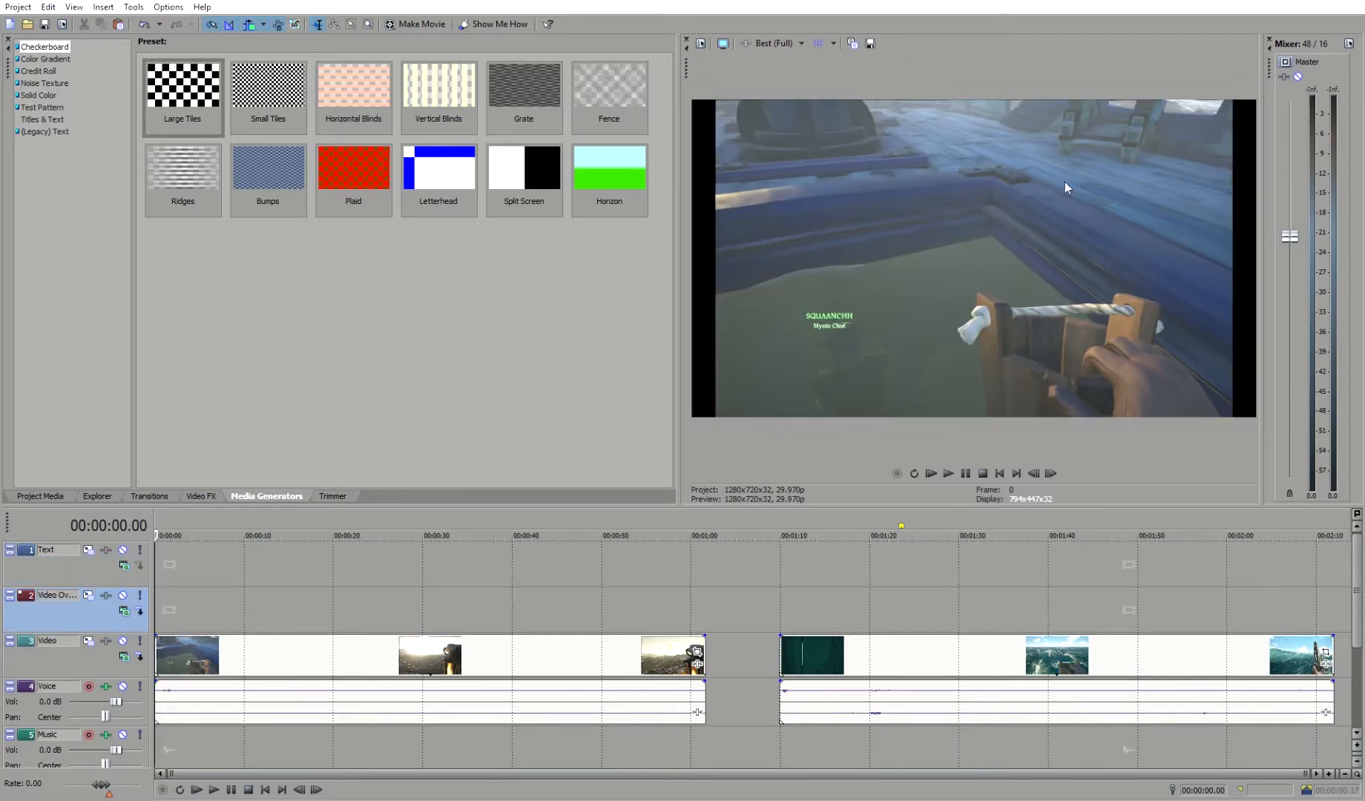
{"action": "left_click", "coordinate": [693, 594]}
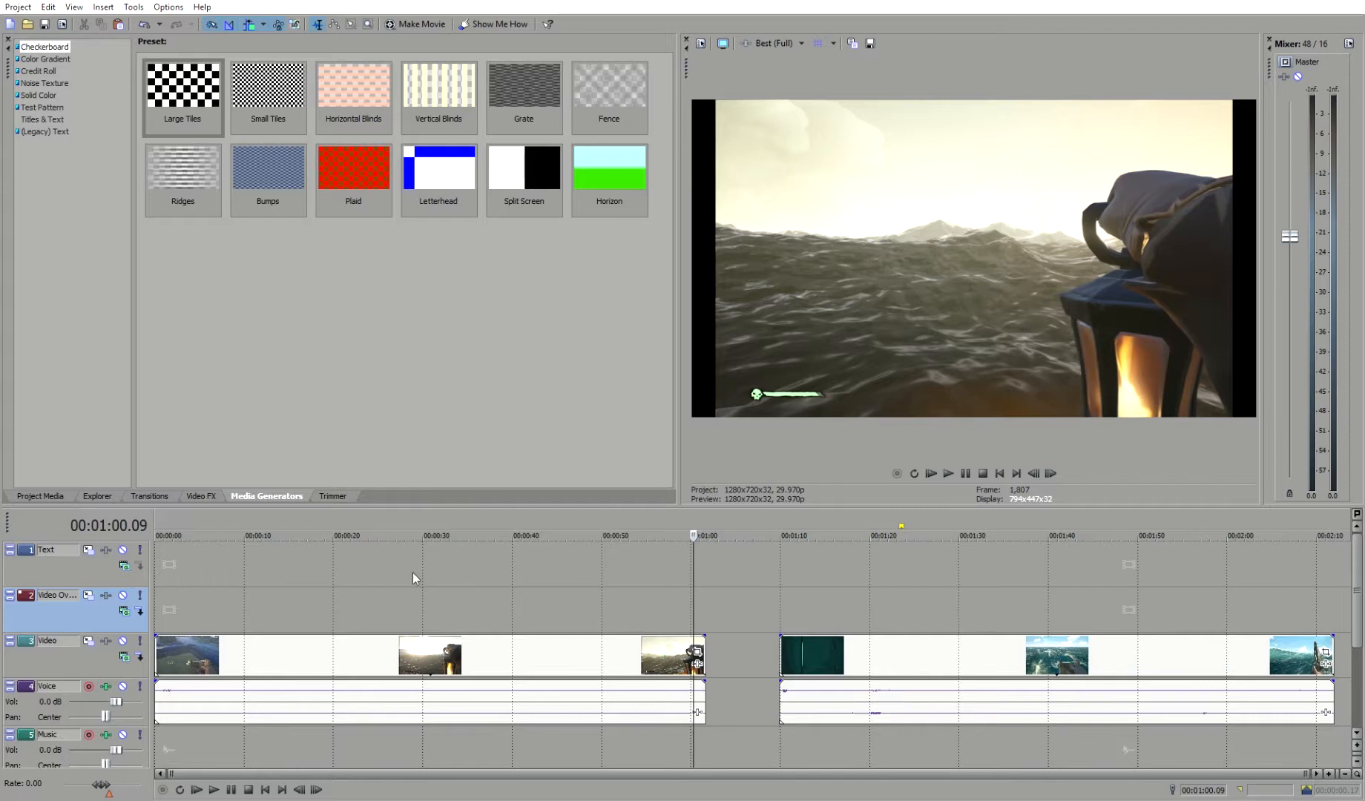
{"action": "left_click", "coordinate": [456, 590]}
{"action": "left_click", "coordinate": [565, 584]}
{"action": "left_click", "coordinate": [336, 583]}
{"action": "left_click_drag", "start_coordinate": [582, 583], "coordinate": [592, 583]}
{"action": "left_click", "coordinate": [348, 580]}
{"action": "left_click_drag", "start_coordinate": [348, 592], "coordinate": [577, 606]}
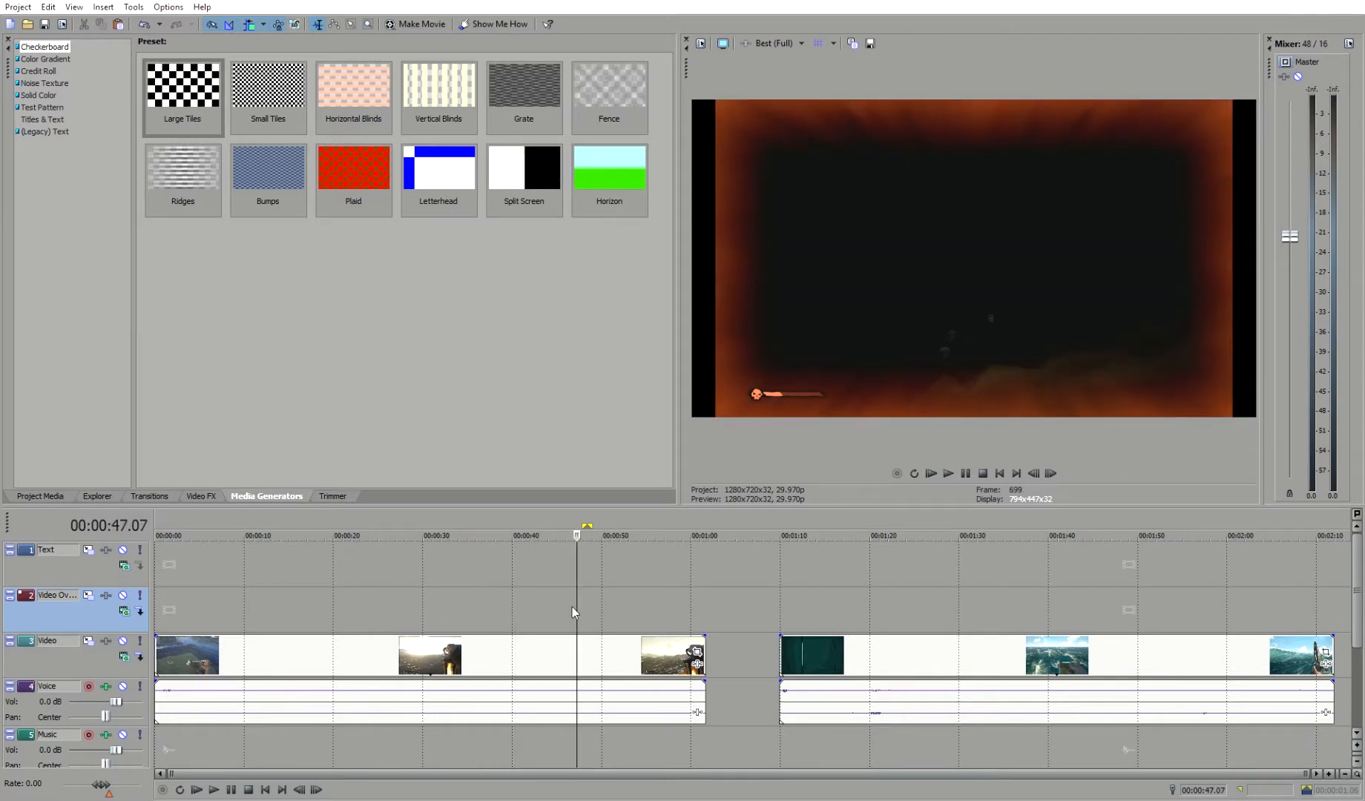
{"action": "left_click", "coordinate": [375, 591]}
{"action": "left_click", "coordinate": [265, 585]}
{"action": "left_click", "coordinate": [497, 595]}
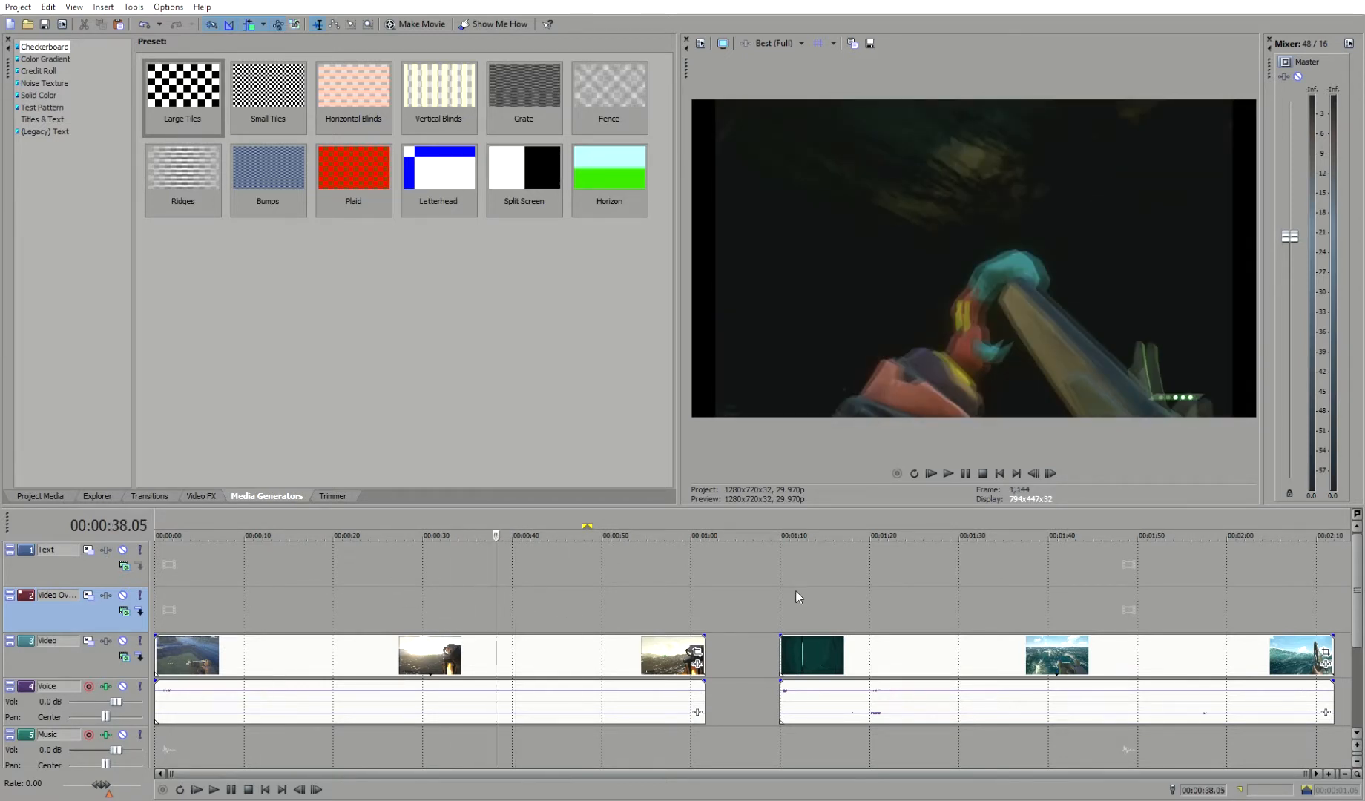
Move the second clip along the Video track to about 00:01:31, and undo the move
{"action": "left_click", "coordinate": [812, 641]}
{"action": "left_click_drag", "start_coordinate": [836, 643], "coordinate": [1026, 646]}
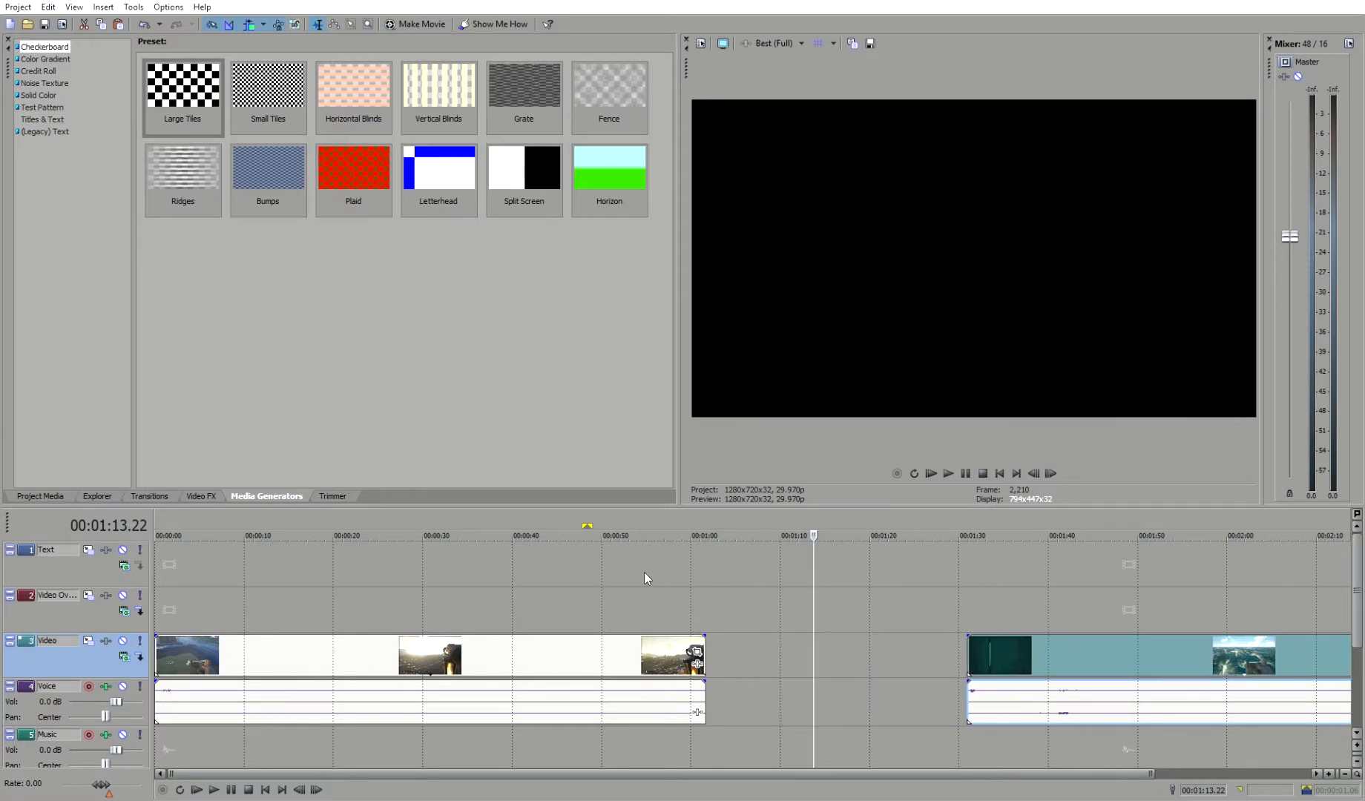
{"action": "key", "text": "ctrl+z"}
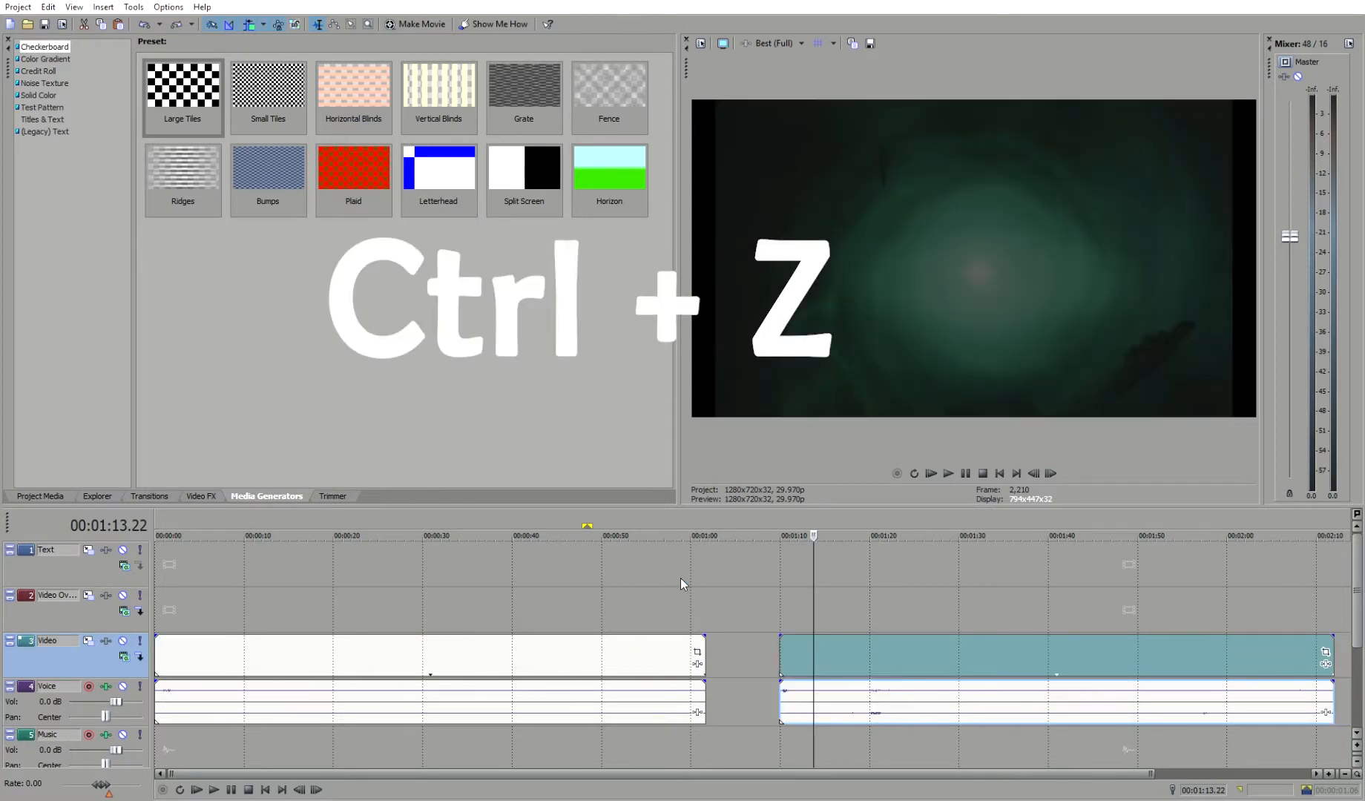
{"action": "left_click", "coordinate": [737, 575]}
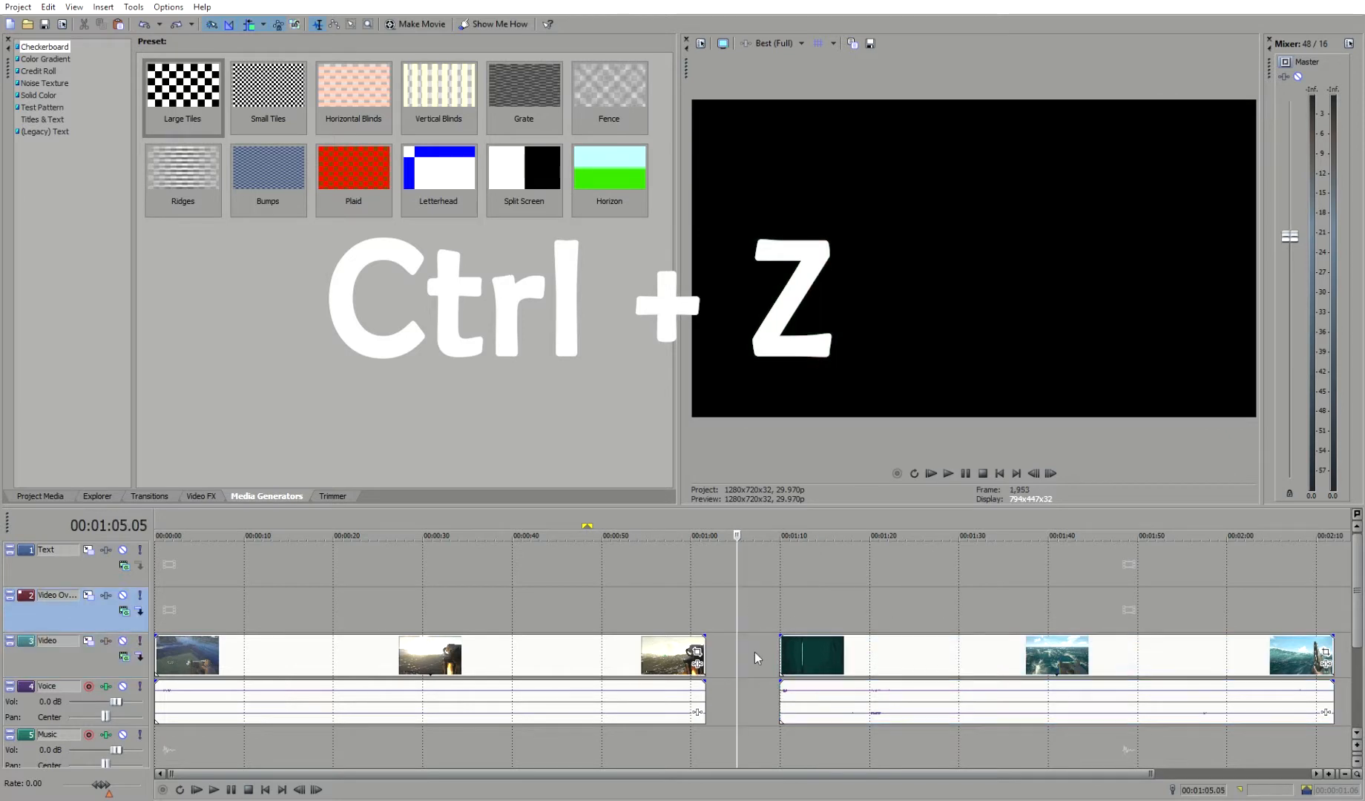
Copy the second clip, paste it at 00:02:16 on the timeline, and undo the paste
{"action": "left_click", "coordinate": [803, 647]}
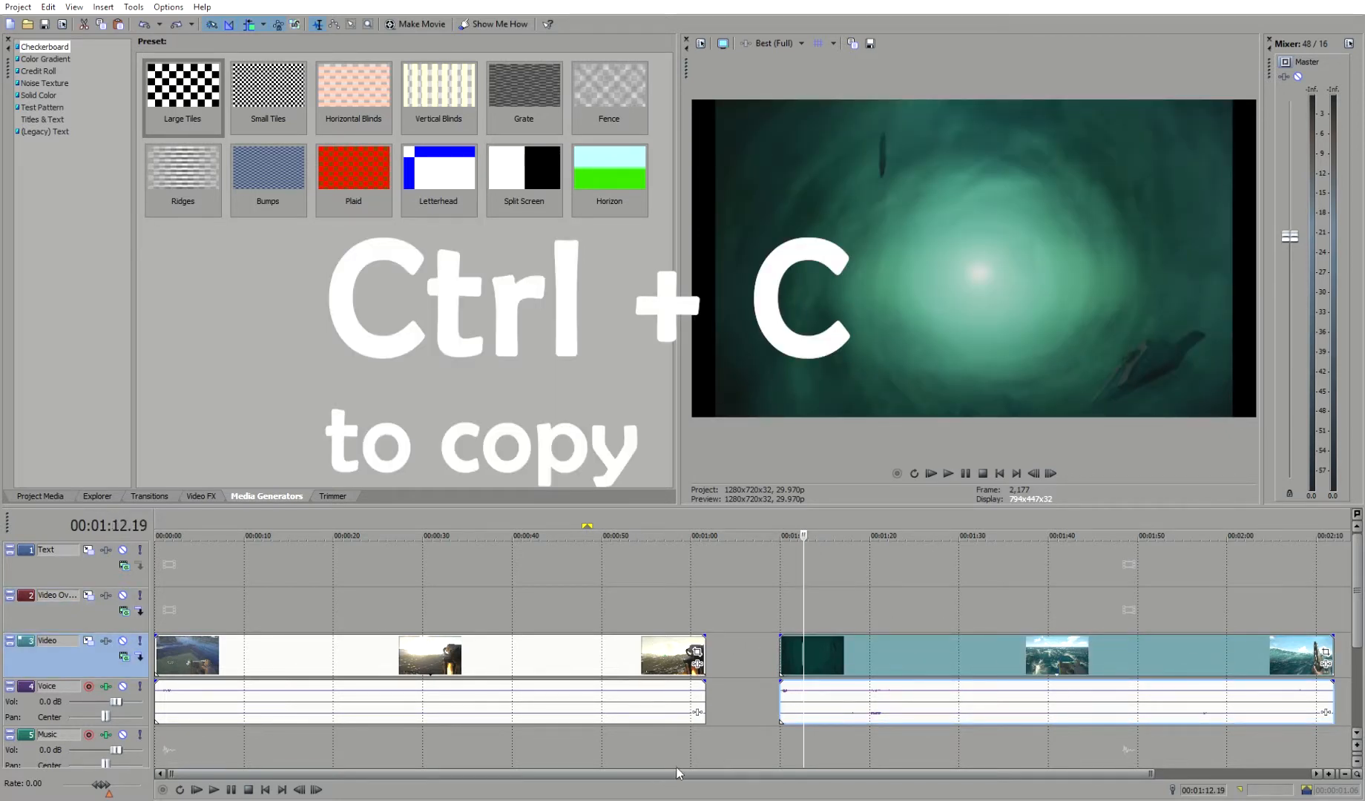
{"action": "scroll", "coordinate": [1051, 646], "scroll_direction": "right", "scroll_amount": 5}
{"action": "left_click", "coordinate": [862, 601]}
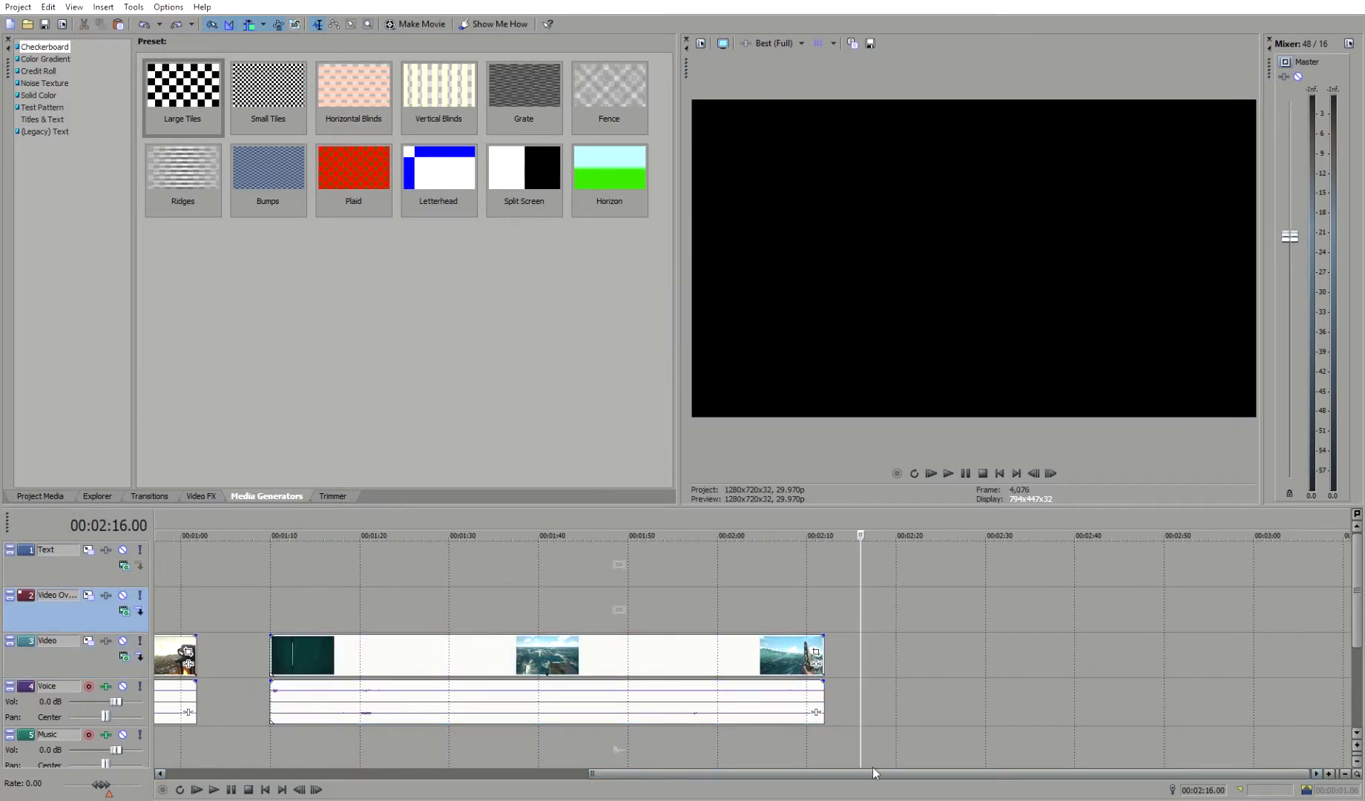
{"action": "key", "text": "ctrl+v"}
{"action": "scroll", "coordinate": [766, 762], "scroll_direction": "left", "scroll_amount": 1}
{"action": "left_click_drag", "start_coordinate": [945, 594], "coordinate": [941, 701]}
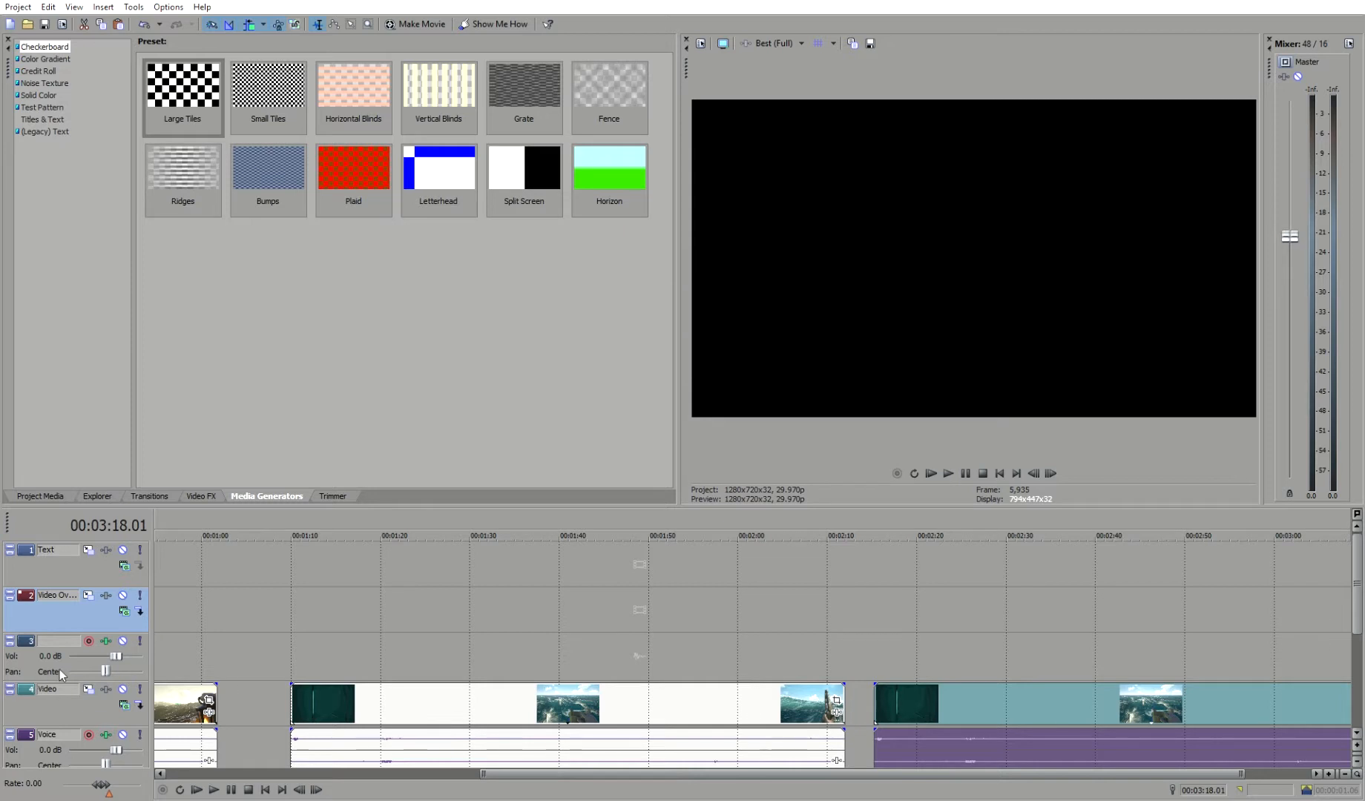
{"action": "key", "text": "ctrl+z"}
{"action": "key", "text": "ctrl+z"}
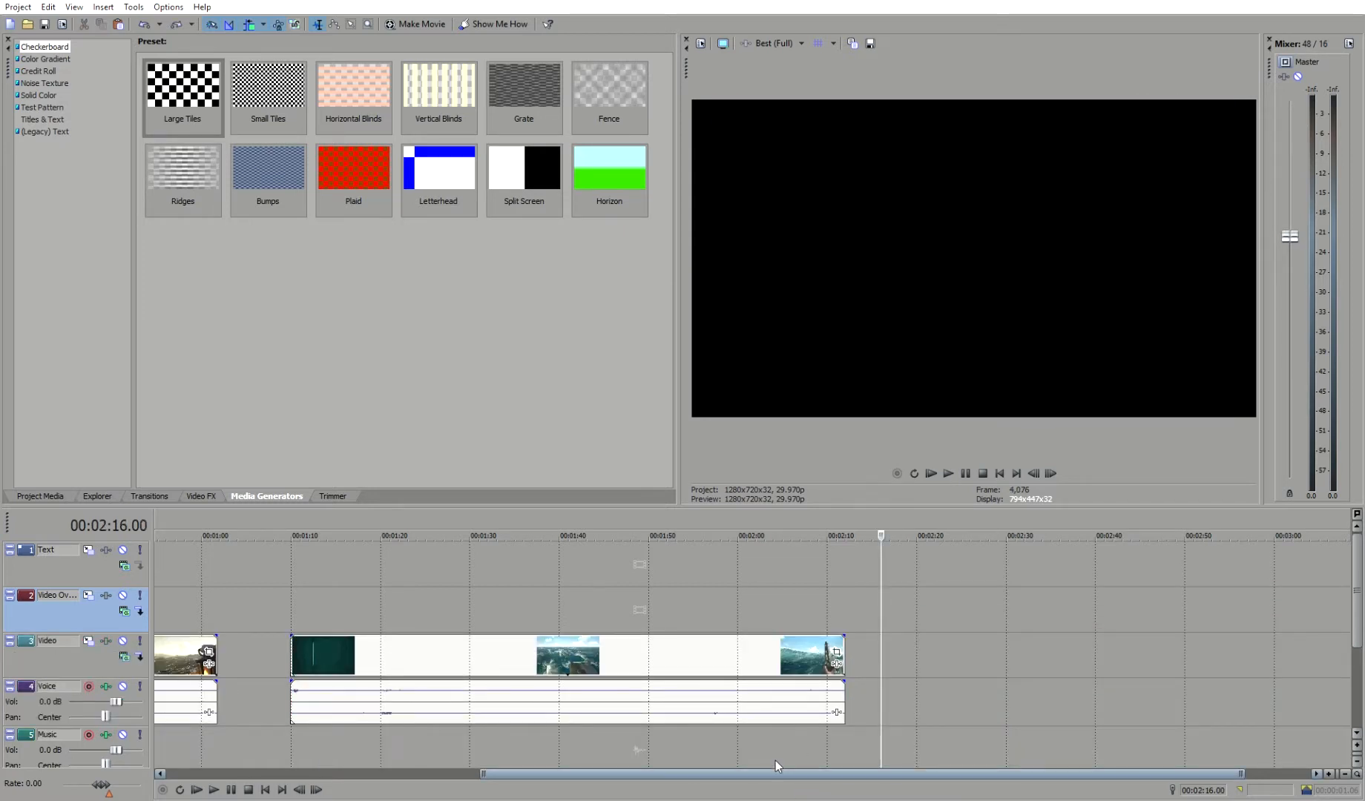
Inspect the gap between the two clips and the latter half of the first clip on the timeline
{"action": "scroll", "coordinate": [775, 760], "scroll_direction": "left", "scroll_amount": 5}
{"action": "scroll", "coordinate": [940, 760], "scroll_direction": "right", "scroll_amount": 4}
{"action": "scroll", "coordinate": [940, 760], "scroll_direction": "left", "scroll_amount": 4}
{"action": "left_click", "coordinate": [716, 617]}
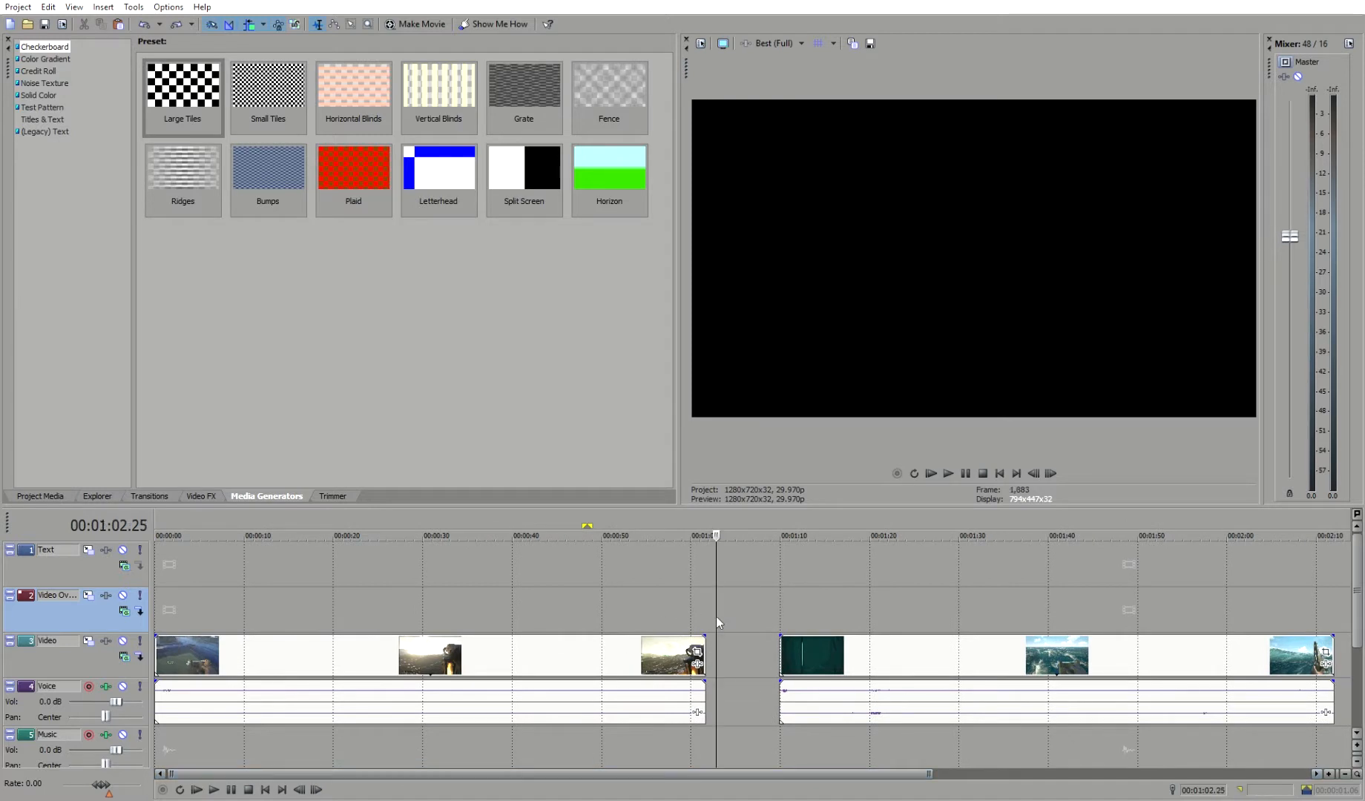
{"action": "left_click", "coordinate": [764, 613]}
{"action": "left_click", "coordinate": [536, 570]}
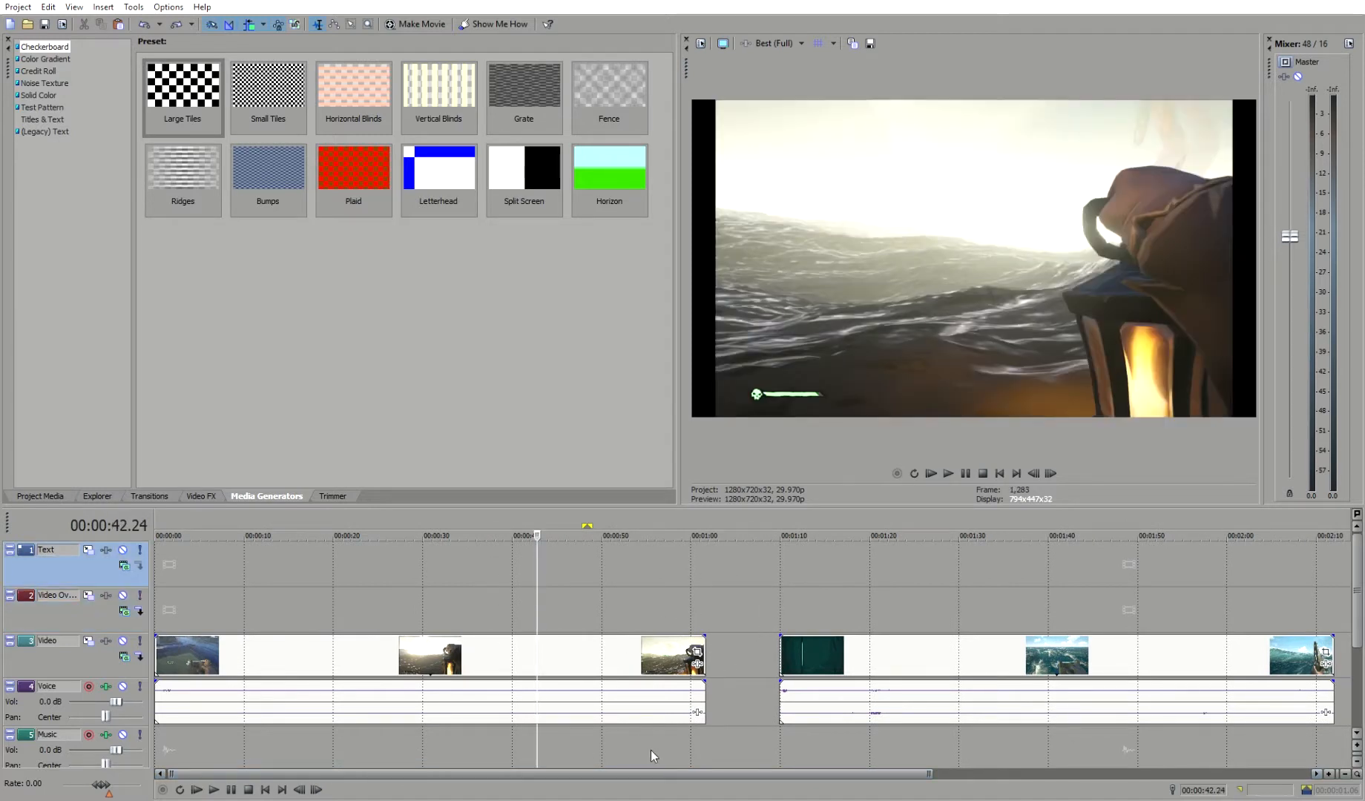
{"action": "left_click_drag", "start_coordinate": [641, 564], "coordinate": [633, 564]}
{"action": "left_click", "coordinate": [658, 568]}
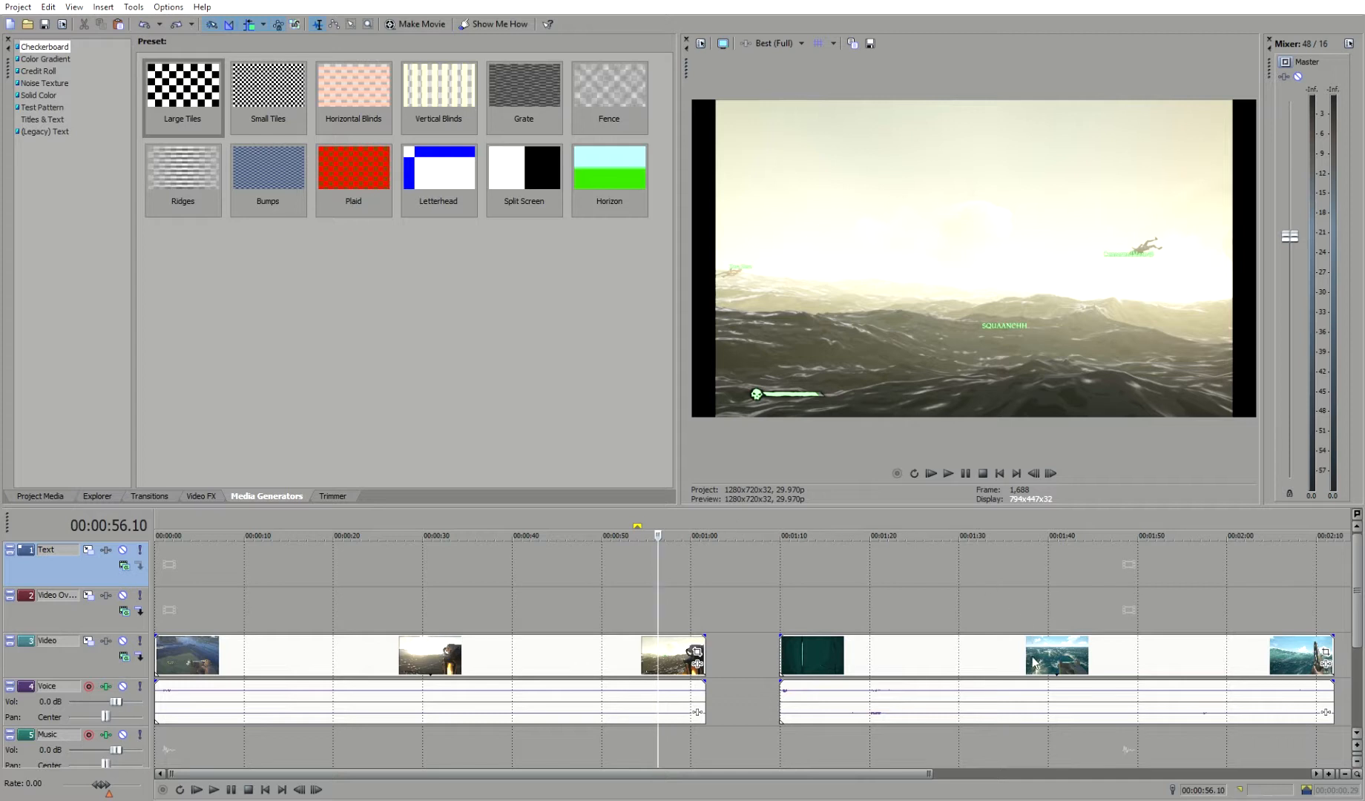
Split the first clip at 00:00:30.05 and delete its second part, letting the following clip close the gap
{"action": "left_click", "coordinate": [424, 598]}
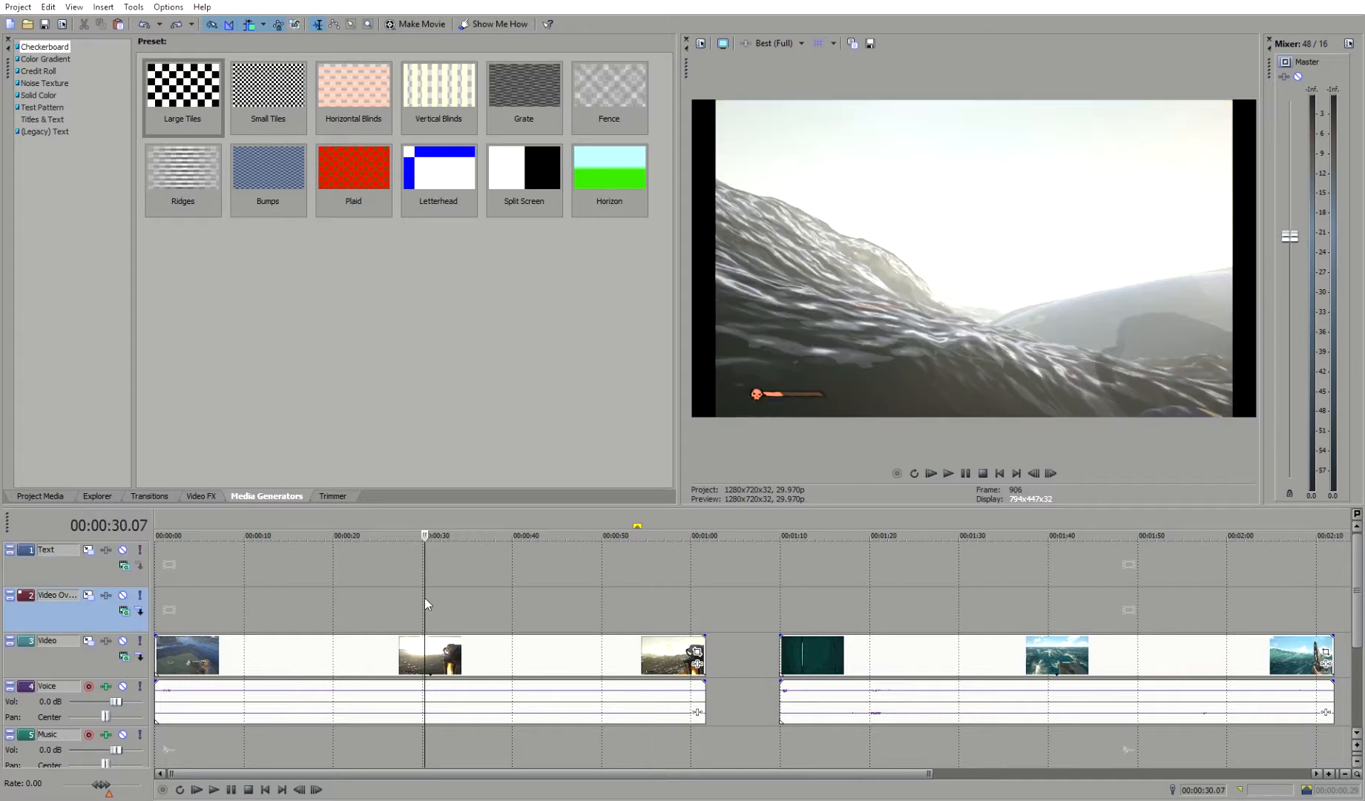
{"action": "left_click", "coordinate": [423, 598]}
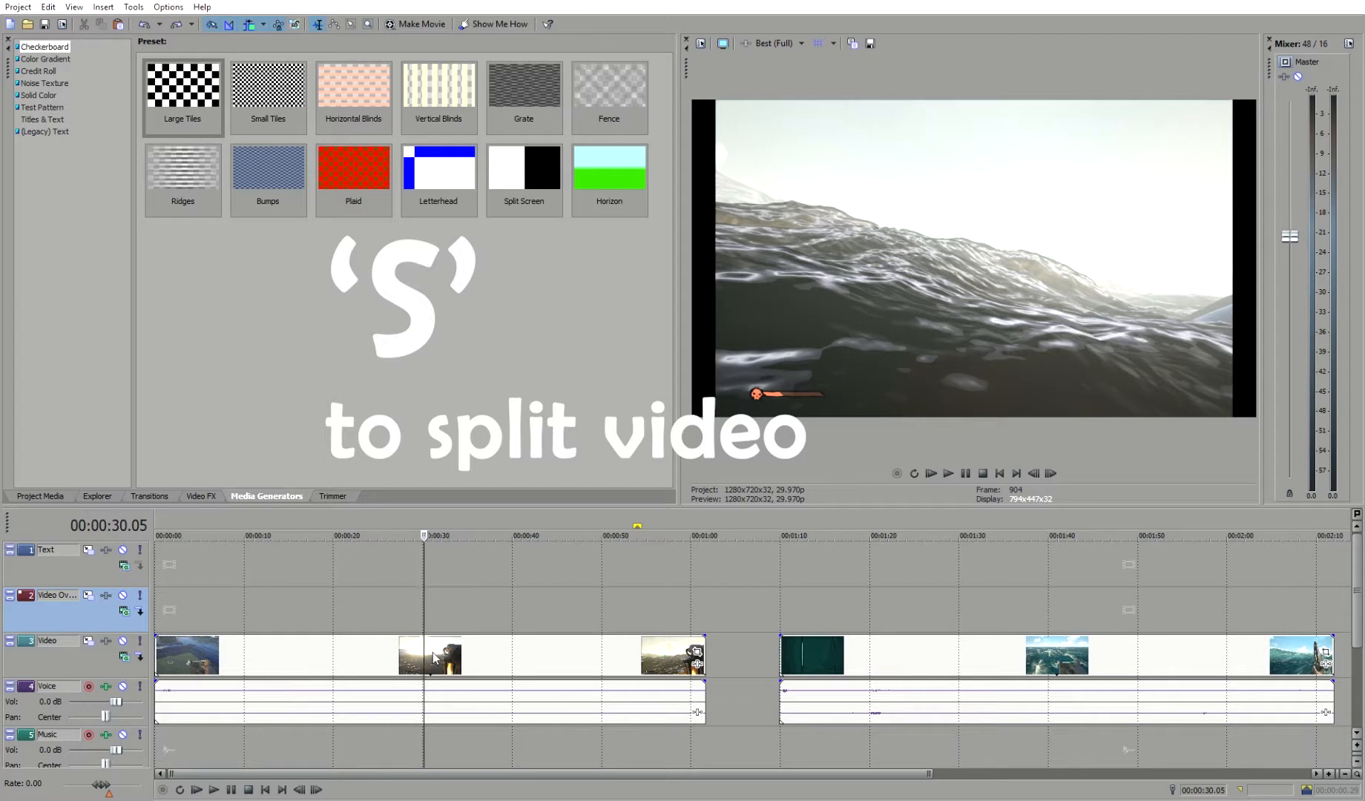
{"action": "key", "text": "s"}
{"action": "left_click", "coordinate": [354, 583]}
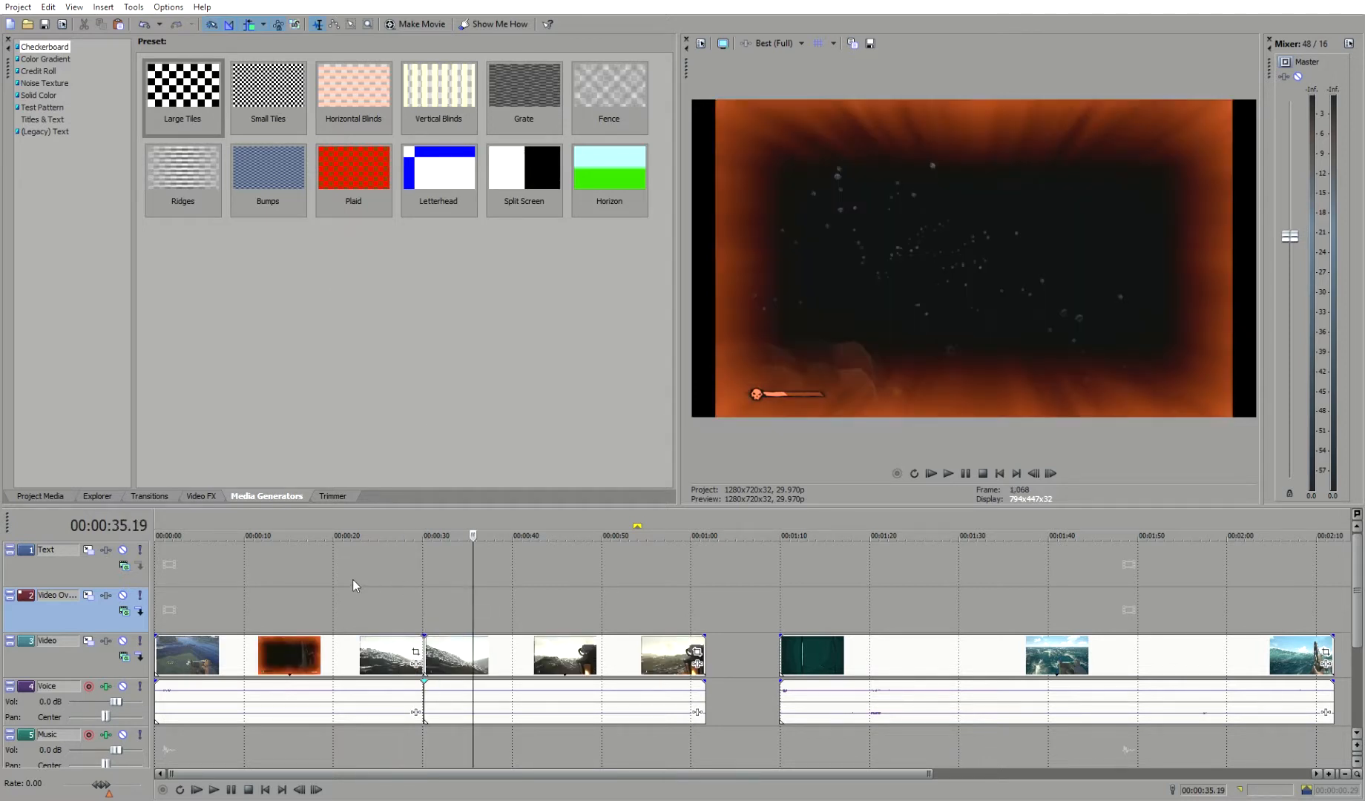
{"action": "left_click", "coordinate": [499, 640]}
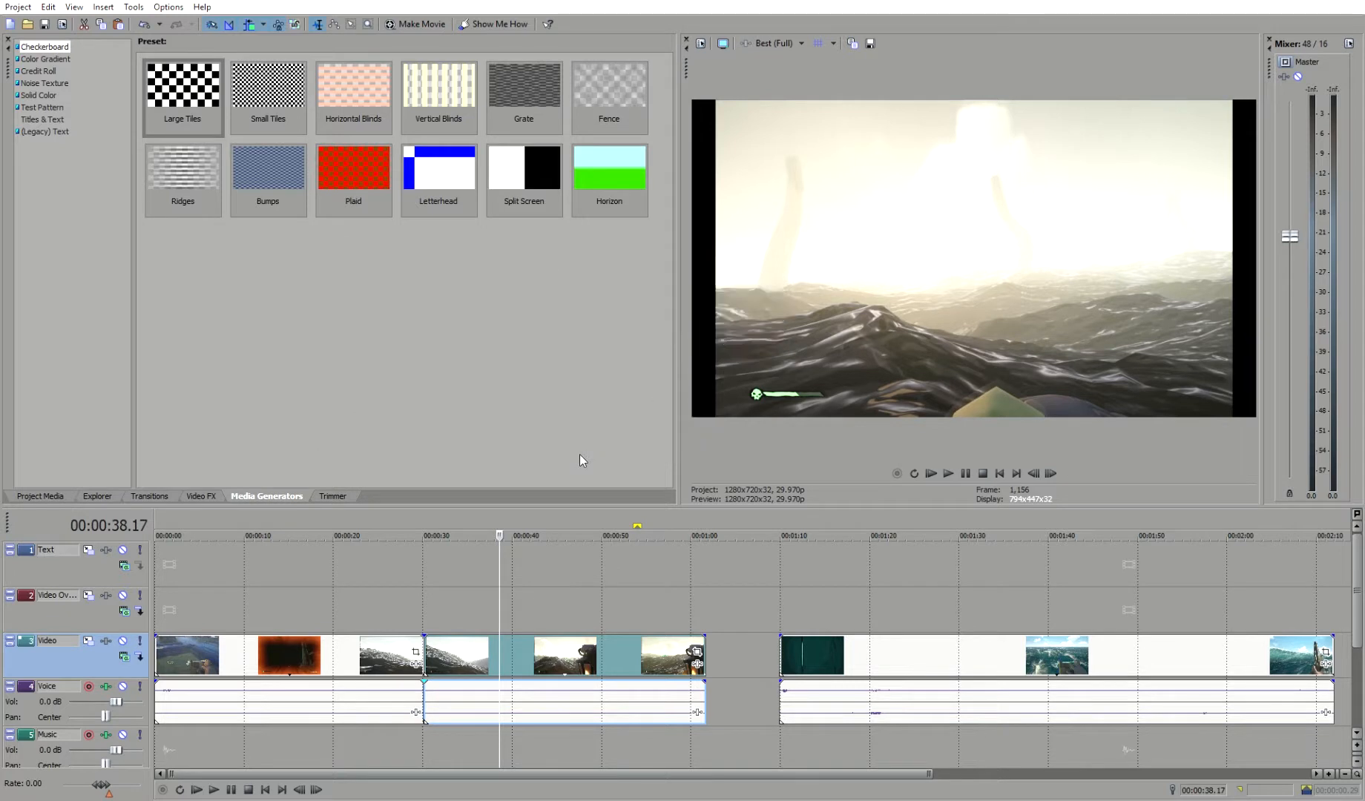
{"action": "key", "text": "Delete"}
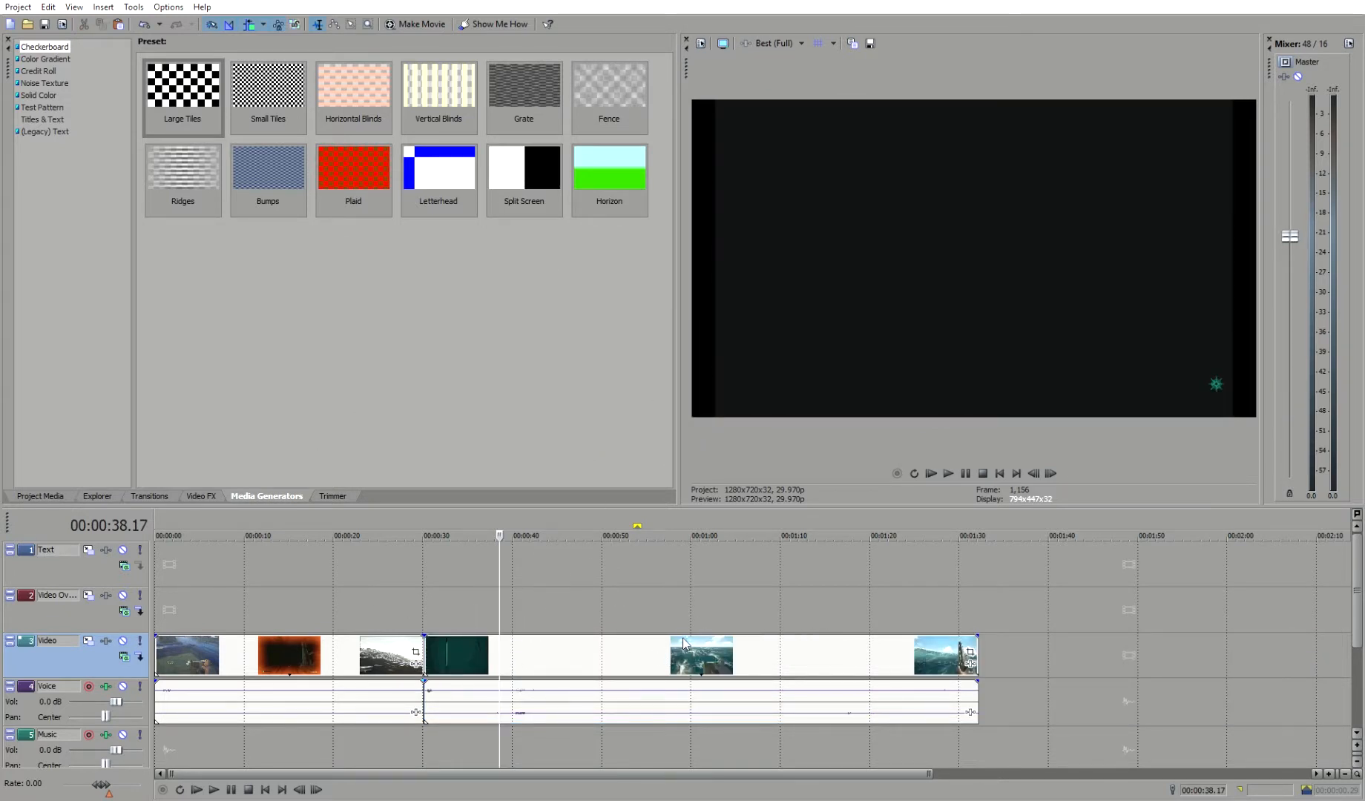
Split the second clip at 00:01:00.04 and delete its first part, closing the gap to the first clip
{"action": "left_click", "coordinate": [691, 608]}
{"action": "key", "text": "s"}
{"action": "left_click", "coordinate": [589, 657]}
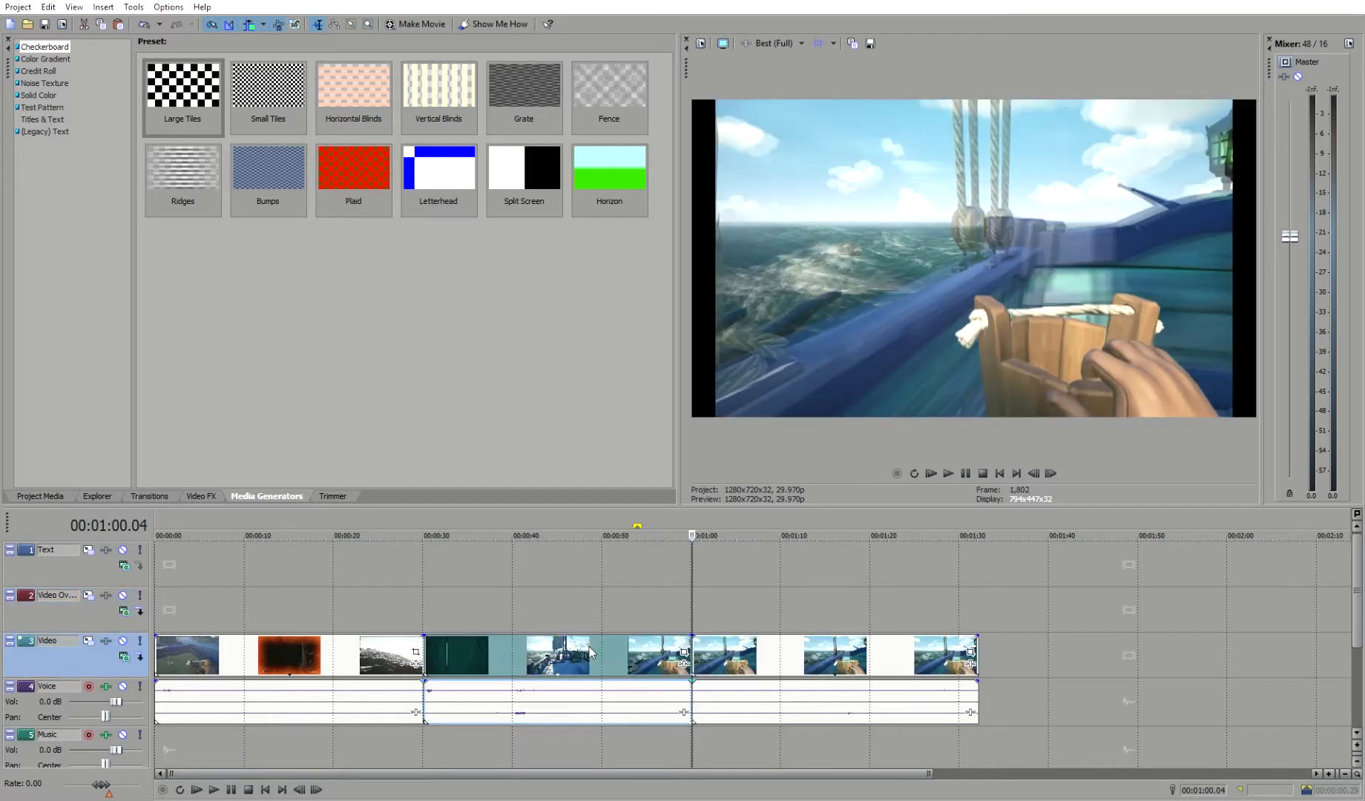
{"action": "key", "text": "Delete"}
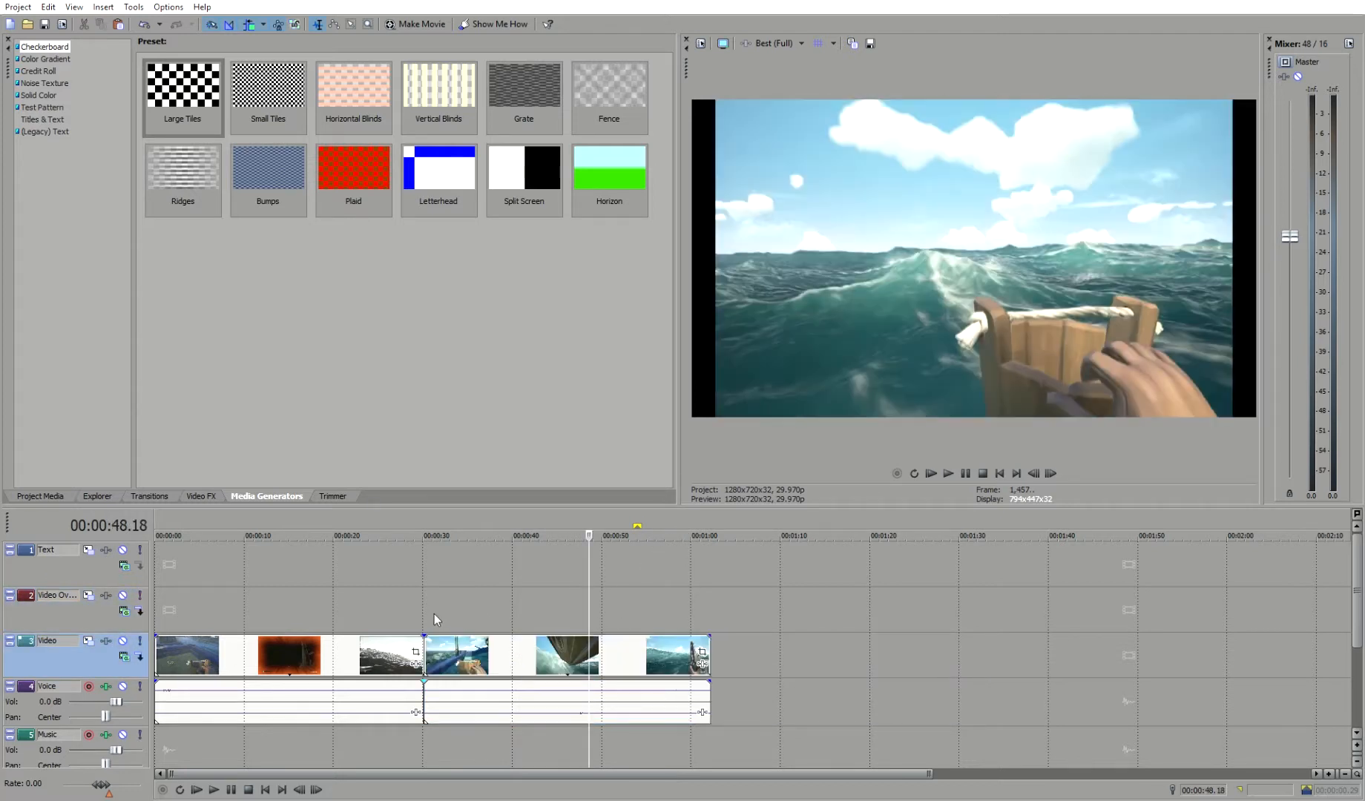
Check the footage on both sides of the join between the two trimmed clips
{"action": "left_click", "coordinate": [451, 564]}
{"action": "left_click", "coordinate": [330, 567]}
{"action": "left_click_drag", "start_coordinate": [499, 569], "coordinate": [504, 568]}
{"action": "left_click", "coordinate": [296, 565]}
{"action": "left_click", "coordinate": [340, 565]}
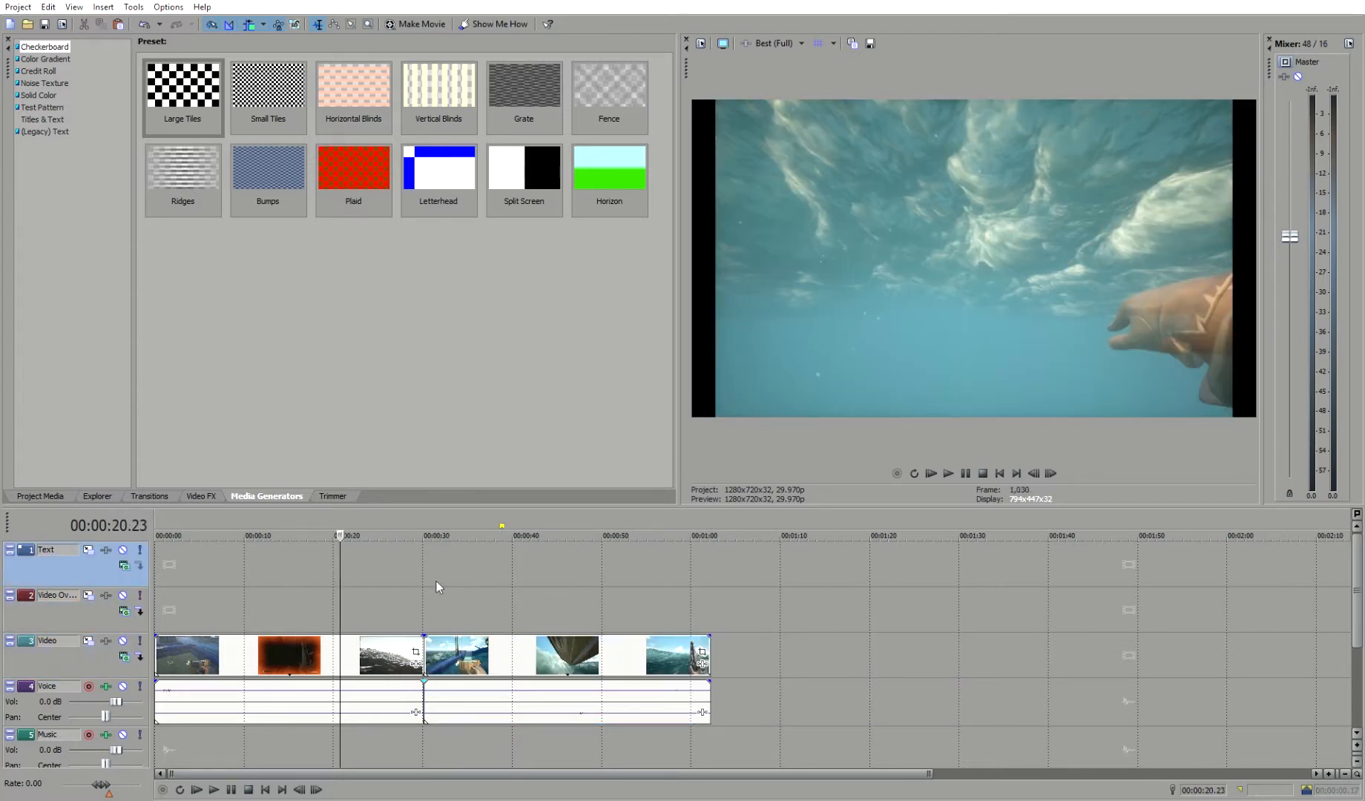
Split the second clip at about 00:00:42 and 00:00:51, and the first at about 00:00:17 and at 00:00:05.24
{"action": "left_click", "coordinate": [534, 657]}
{"action": "key", "text": "s"}
{"action": "left_click", "coordinate": [614, 644]}
{"action": "key", "text": "s"}
{"action": "left_click", "coordinate": [312, 625]}
{"action": "key", "text": "s"}
{"action": "left_click", "coordinate": [207, 610]}
{"action": "key", "text": "s"}
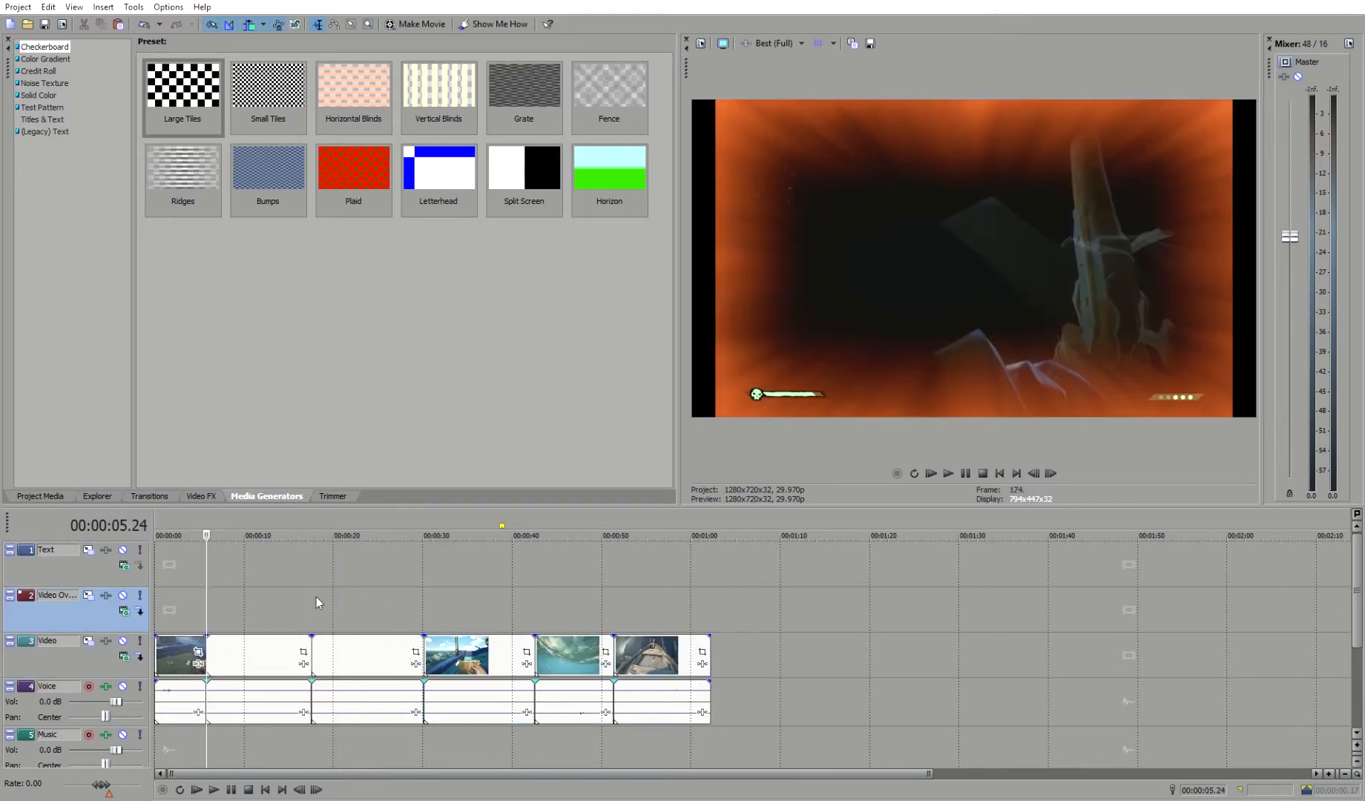
{"action": "left_click", "coordinate": [316, 608]}
Select the first, second and third split segments on the Video track one after another
{"action": "left_click", "coordinate": [176, 640]}
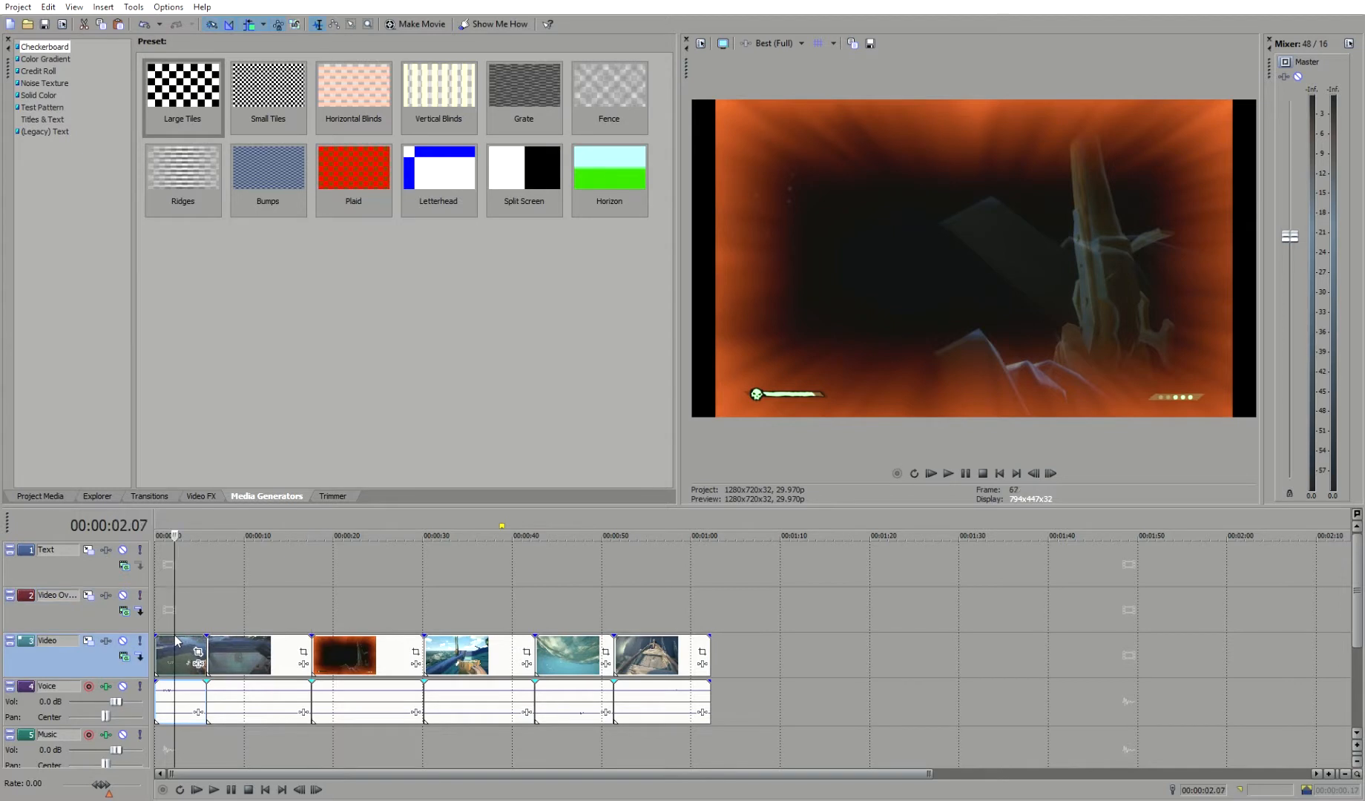
{"action": "mouse_move", "coordinate": [174, 643]}
{"action": "left_mouse_down"}
{"action": "mouse_move", "coordinate": [753, 629]}
{"action": "mouse_move", "coordinate": [306, 638]}
{"action": "mouse_move", "coordinate": [642, 618]}
{"action": "mouse_move", "coordinate": [170, 643]}
{"action": "left_mouse_up"}
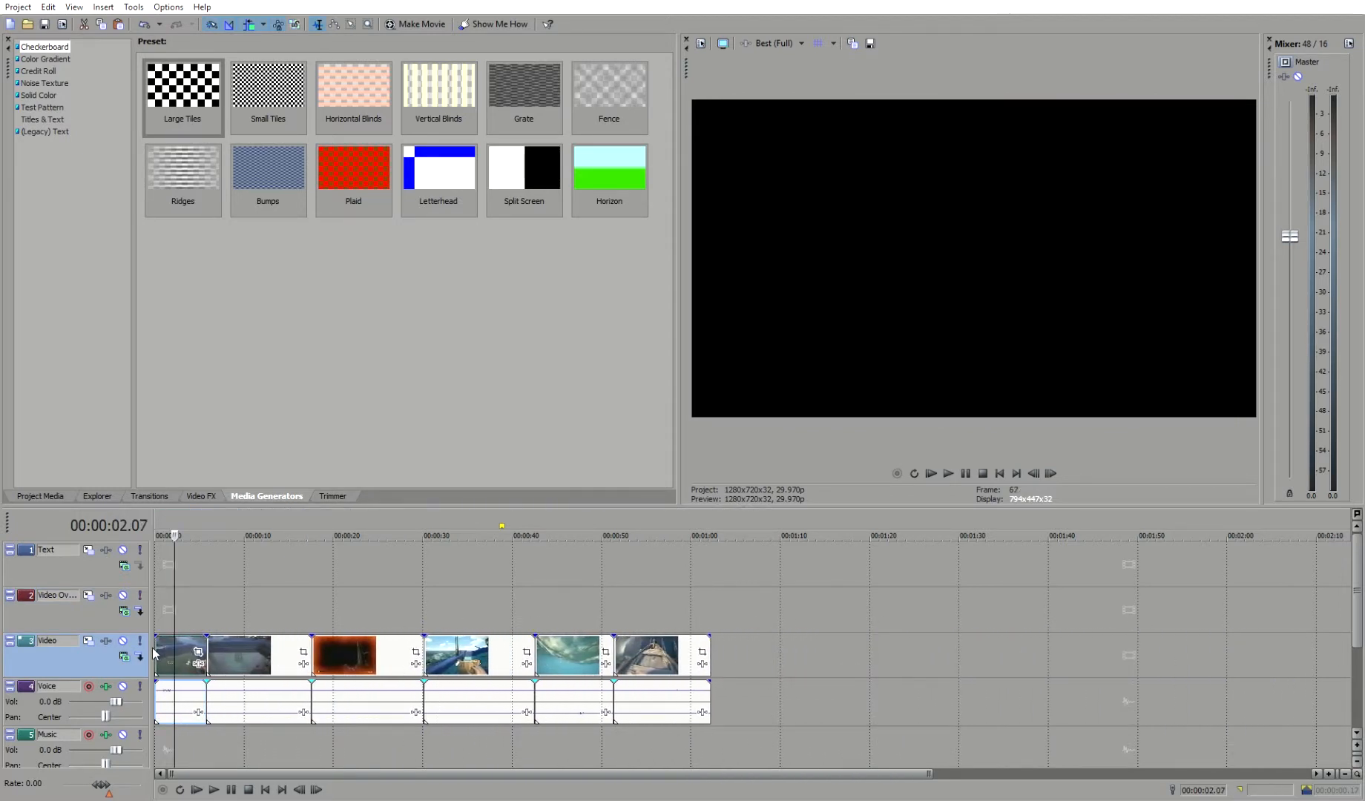
{"action": "left_click", "coordinate": [285, 643]}
{"action": "mouse_move", "coordinate": [239, 647]}
{"action": "left_mouse_down"}
{"action": "mouse_move", "coordinate": [344, 623]}
{"action": "mouse_move", "coordinate": [739, 621]}
{"action": "mouse_move", "coordinate": [501, 613]}
{"action": "mouse_move", "coordinate": [588, 662]}
{"action": "mouse_move", "coordinate": [502, 649]}
{"action": "mouse_move", "coordinate": [249, 657]}
{"action": "left_mouse_up"}
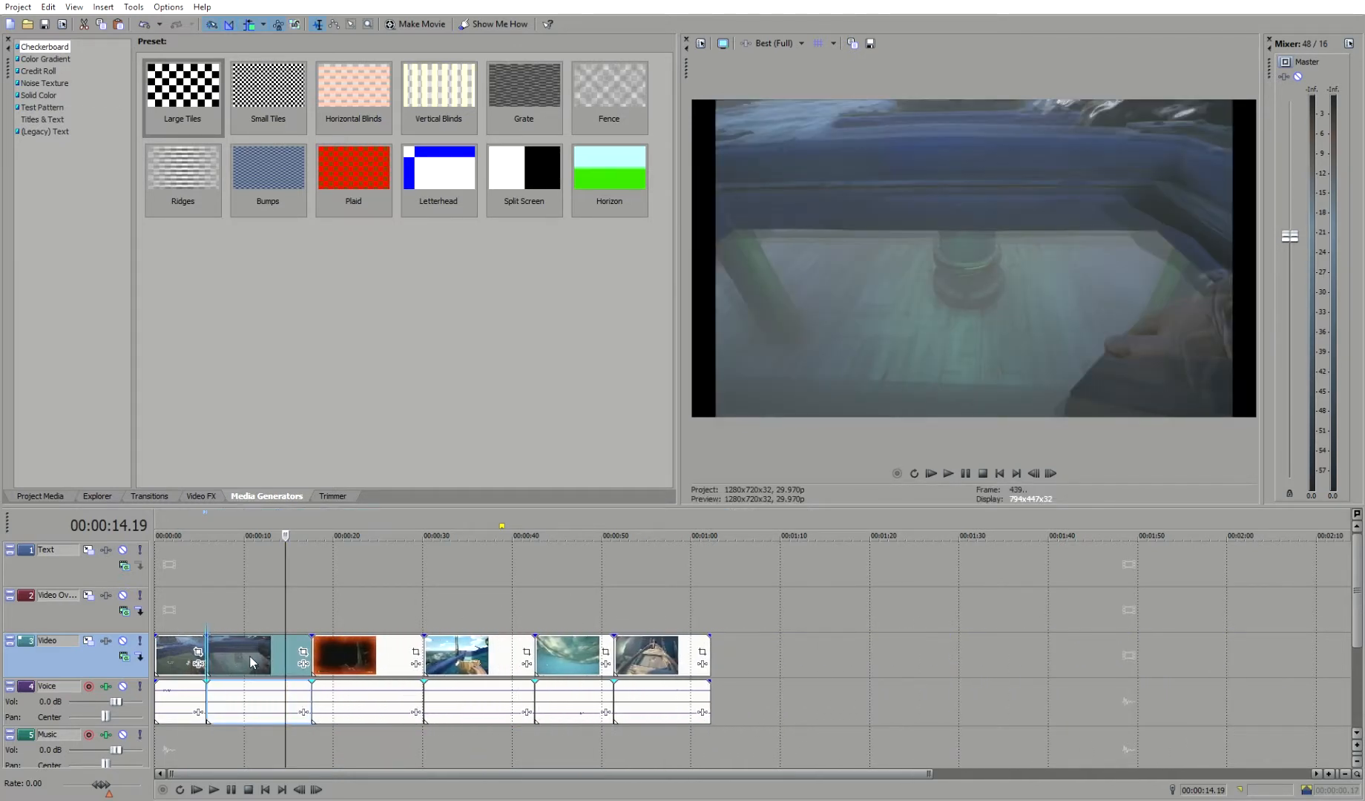
{"action": "mouse_move", "coordinate": [376, 647]}
{"action": "left_mouse_down"}
{"action": "mouse_move", "coordinate": [817, 646]}
{"action": "mouse_move", "coordinate": [364, 662]}
{"action": "left_mouse_up"}
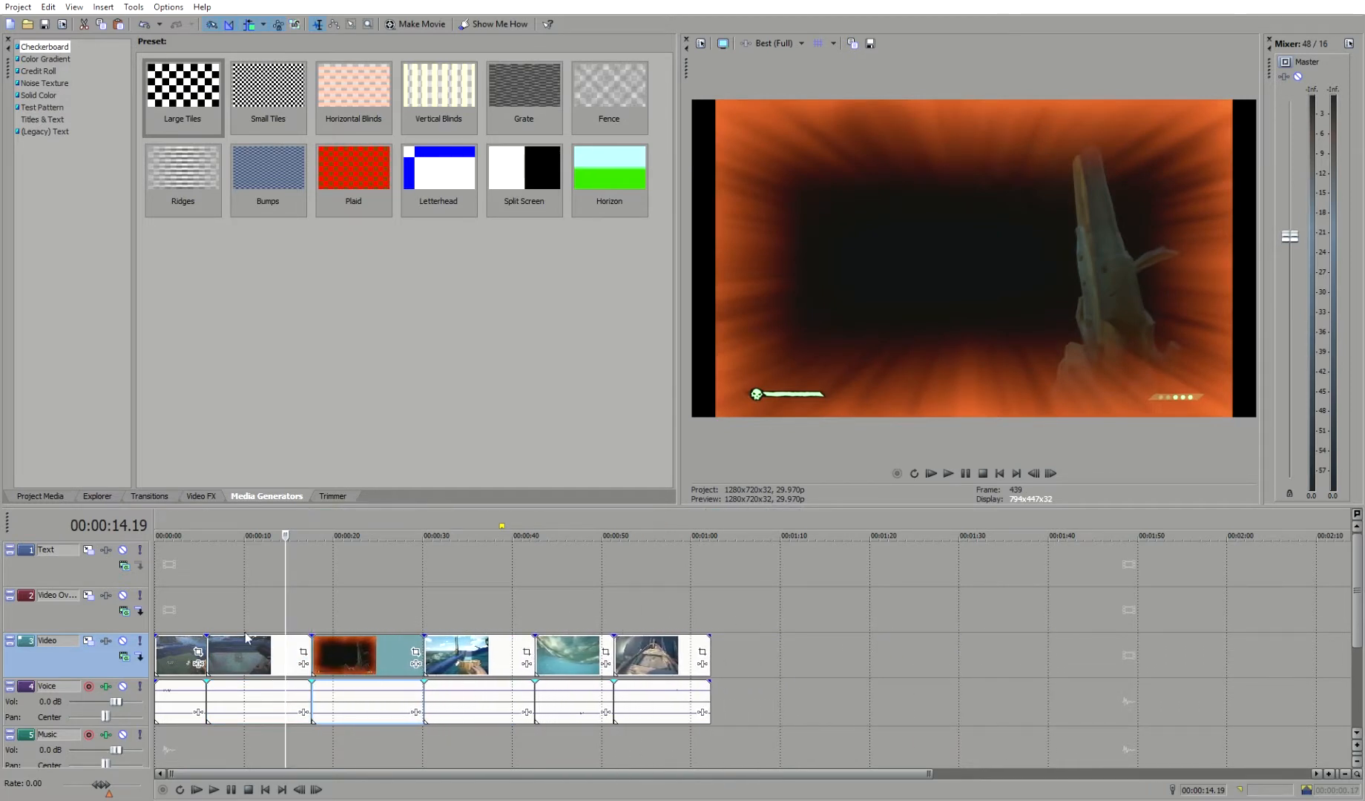
Select the fourth segment and check the footage at various points along the whole timeline
{"action": "mouse_move", "coordinate": [454, 650]}
{"action": "left_mouse_down"}
{"action": "mouse_move", "coordinate": [750, 653]}
{"action": "mouse_move", "coordinate": [448, 664]}
{"action": "mouse_move", "coordinate": [466, 660]}
{"action": "mouse_move", "coordinate": [451, 653]}
{"action": "left_mouse_up"}
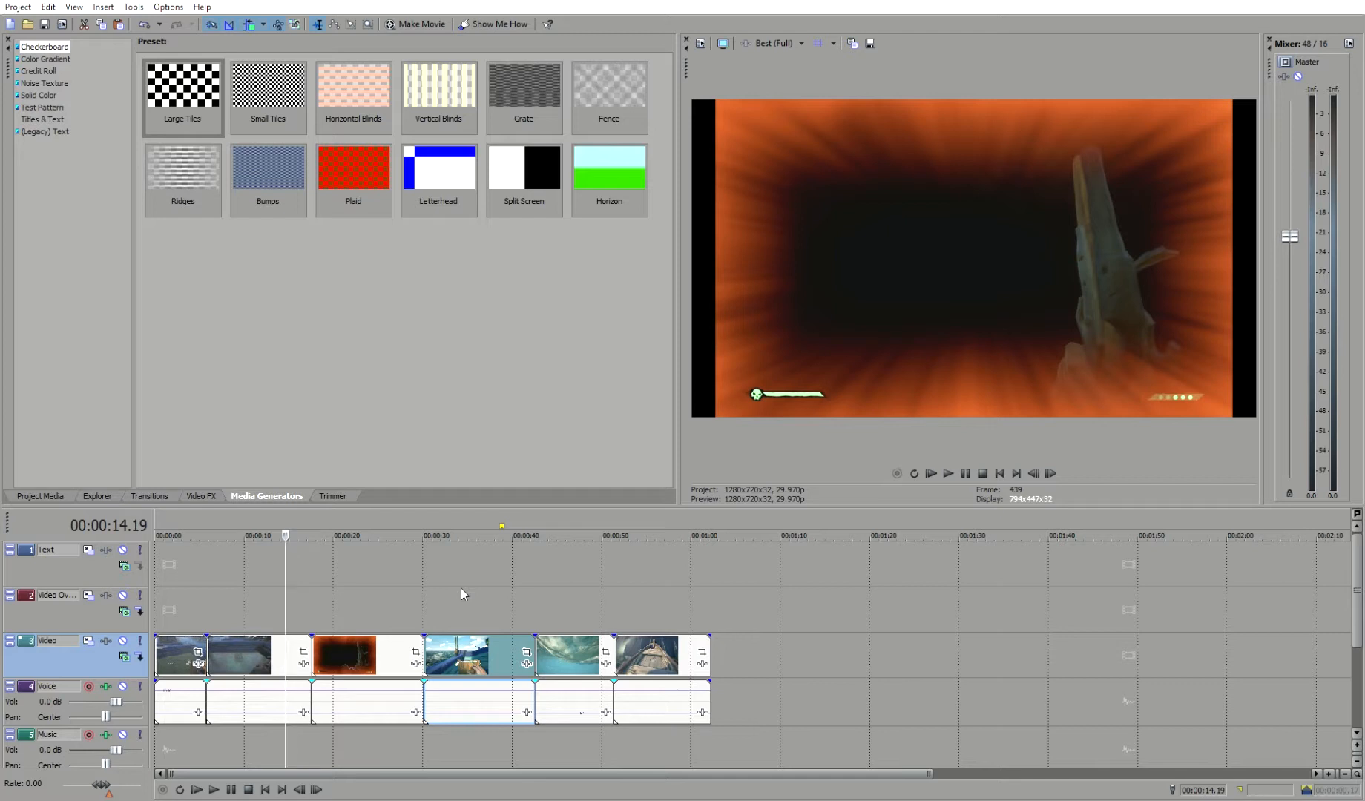
{"action": "left_click", "coordinate": [461, 594]}
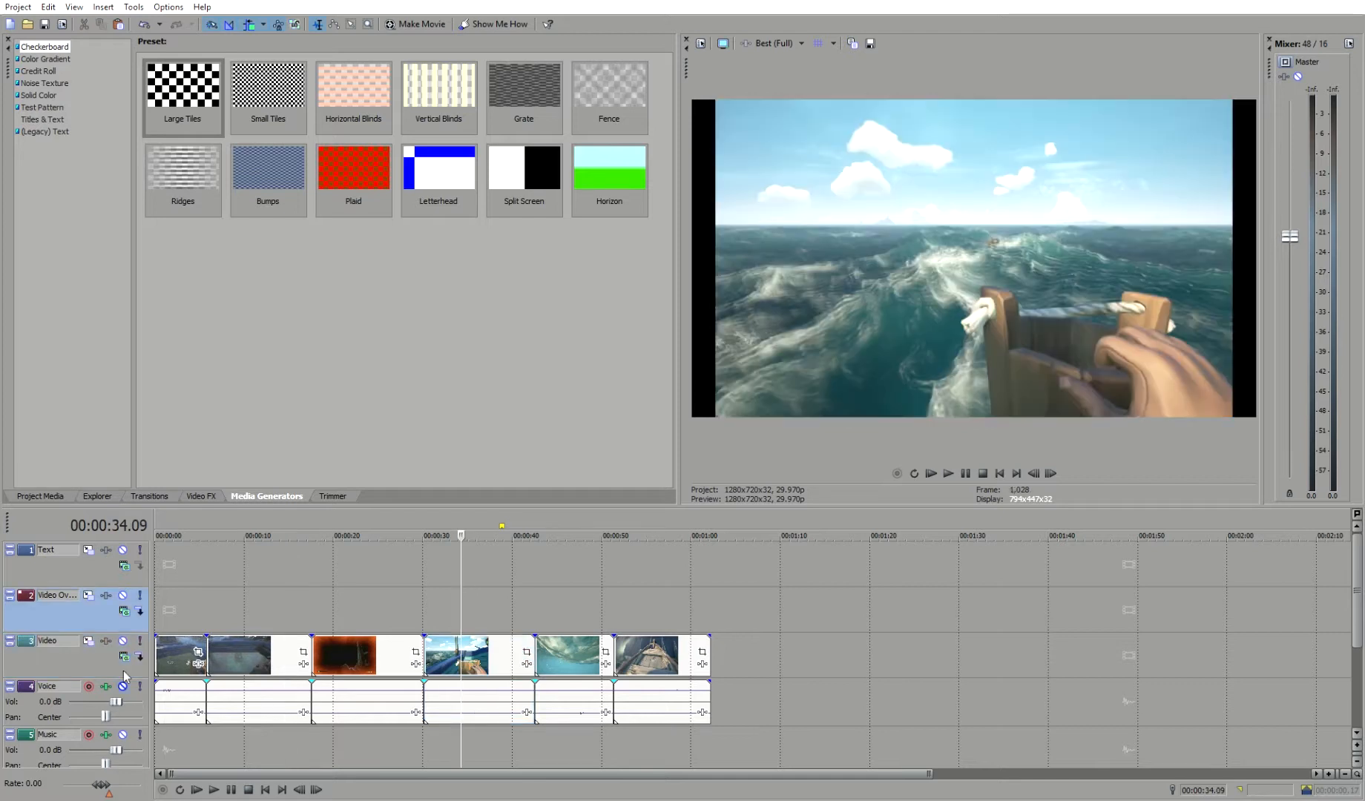
{"action": "left_click", "coordinate": [302, 598]}
{"action": "left_click", "coordinate": [211, 601]}
{"action": "left_click", "coordinate": [173, 583]}
{"action": "left_click", "coordinate": [246, 584]}
{"action": "left_click", "coordinate": [405, 588]}
{"action": "left_click", "coordinate": [529, 594]}
{"action": "left_click", "coordinate": [615, 589]}
{"action": "left_click", "coordinate": [487, 590]}
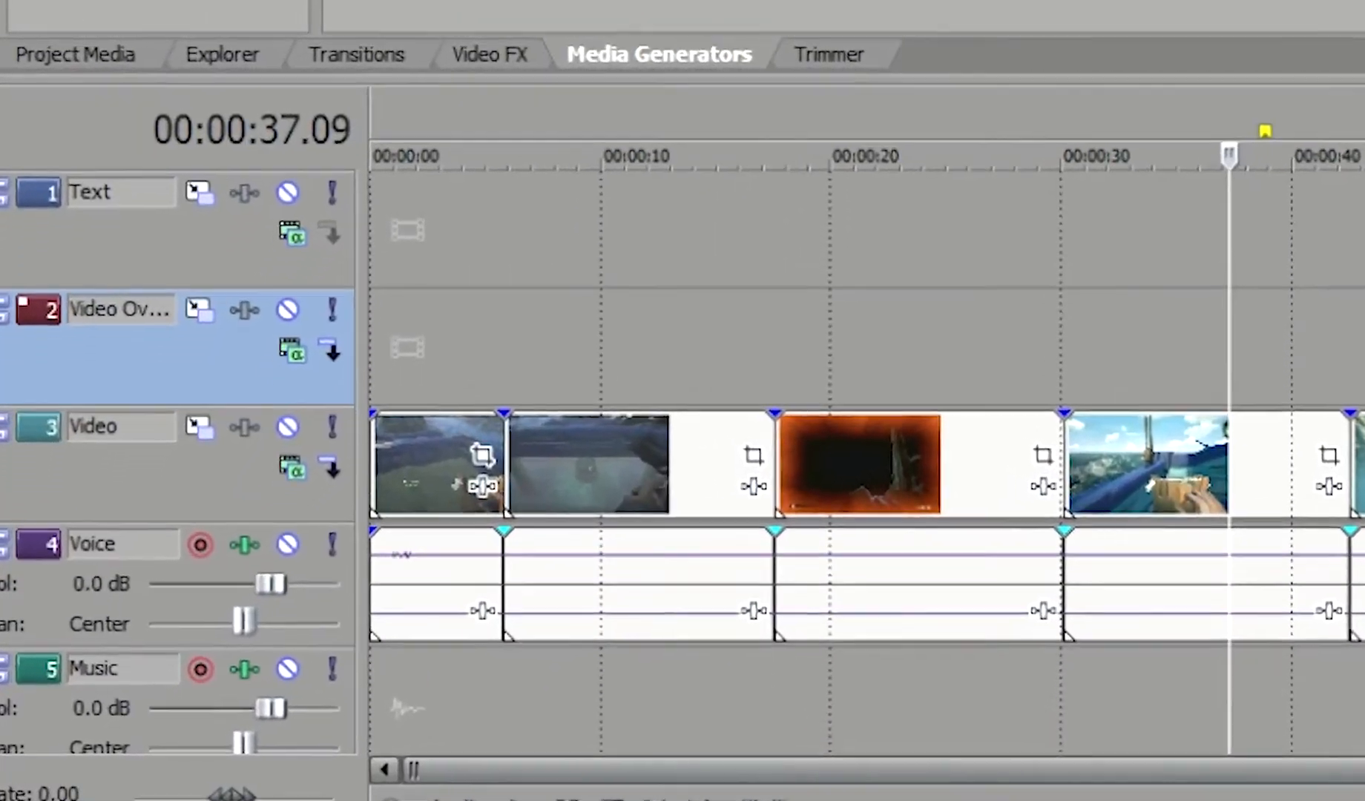
Move the fifth segment's video to the Video Overlay track and its audio to the Music track, starting at about 00:00:27
{"action": "left_click_drag", "start_coordinate": [739, 520], "coordinate": [740, 336]}
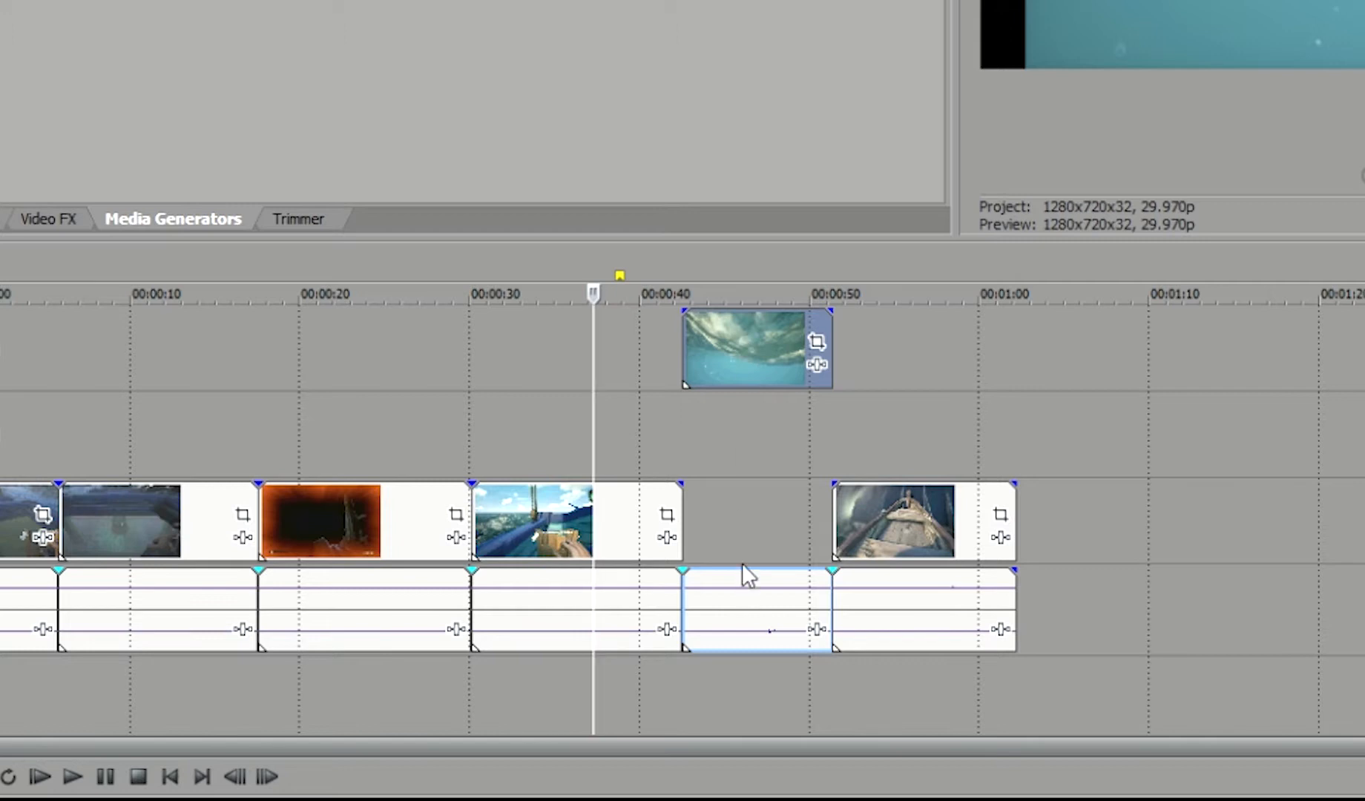
{"action": "left_click_drag", "start_coordinate": [720, 575], "coordinate": [719, 657]}
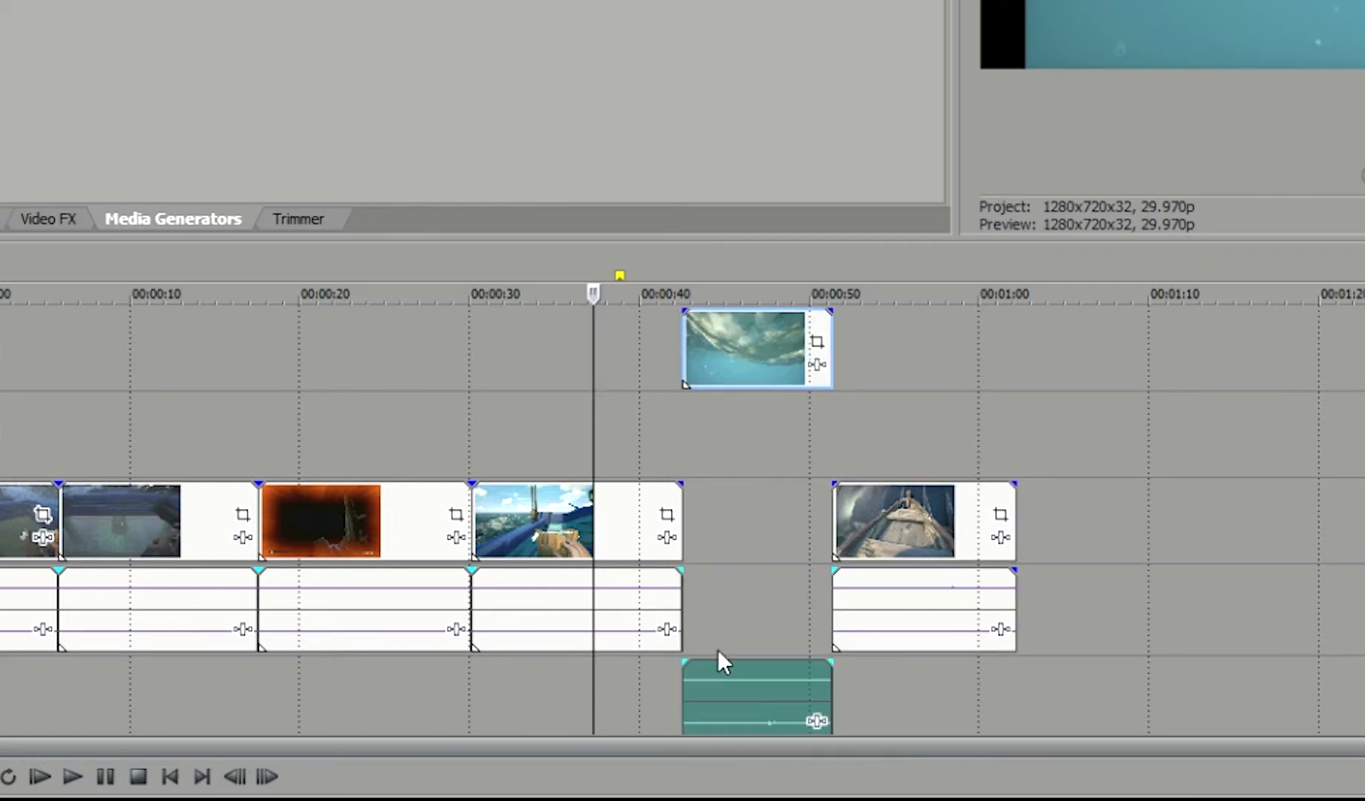
{"action": "left_click_drag", "start_coordinate": [735, 313], "coordinate": [511, 436]}
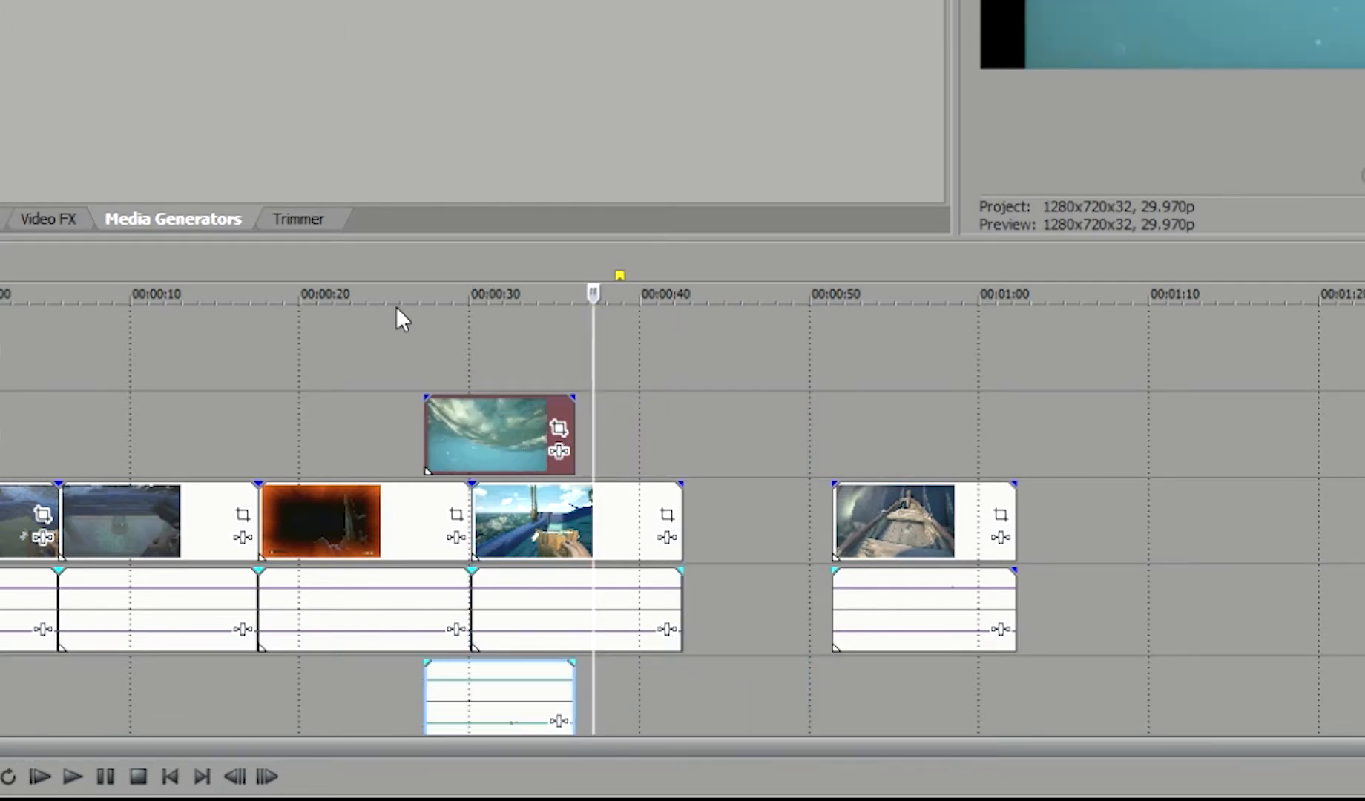
Play the timeline across the start and end of the overlay clip to check how it covers the main video
{"action": "left_click", "coordinate": [397, 314]}
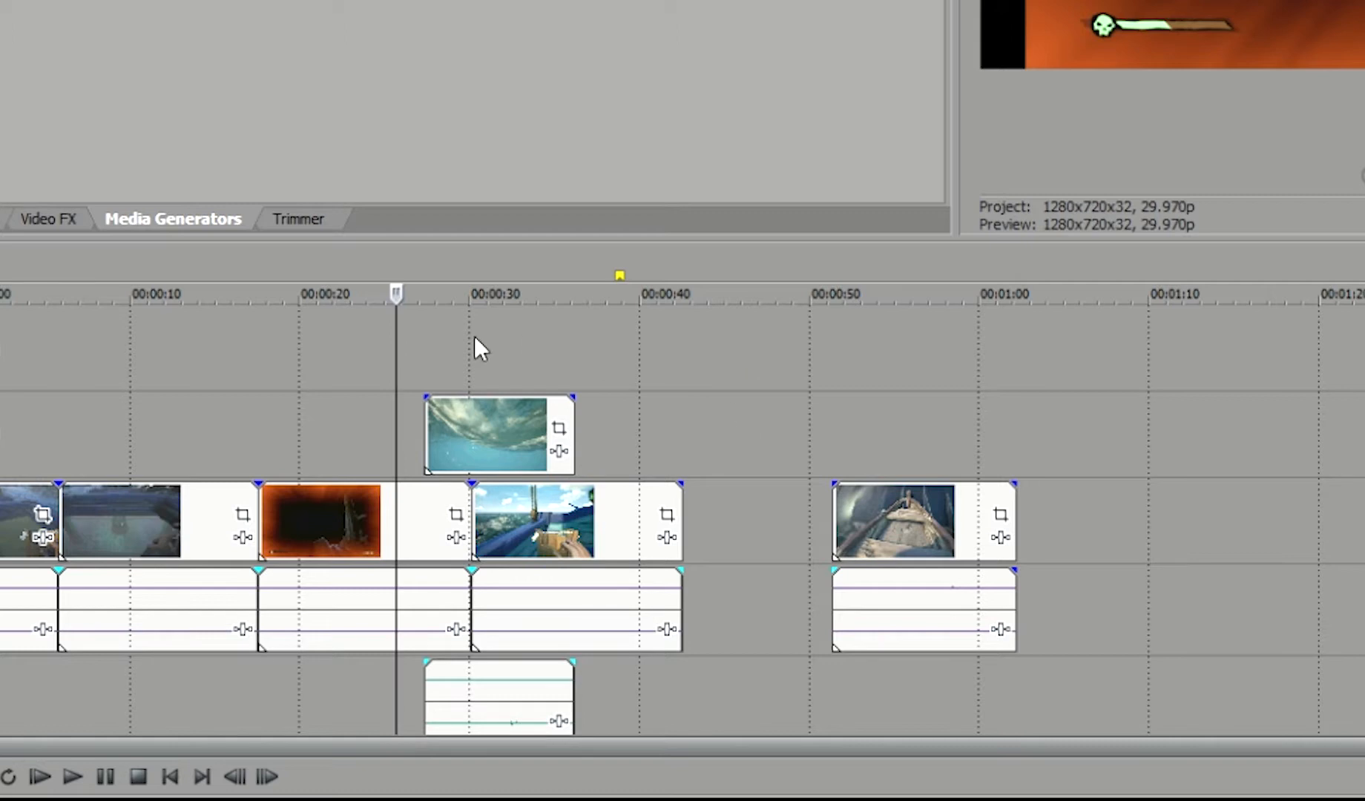
{"action": "left_click", "coordinate": [475, 395]}
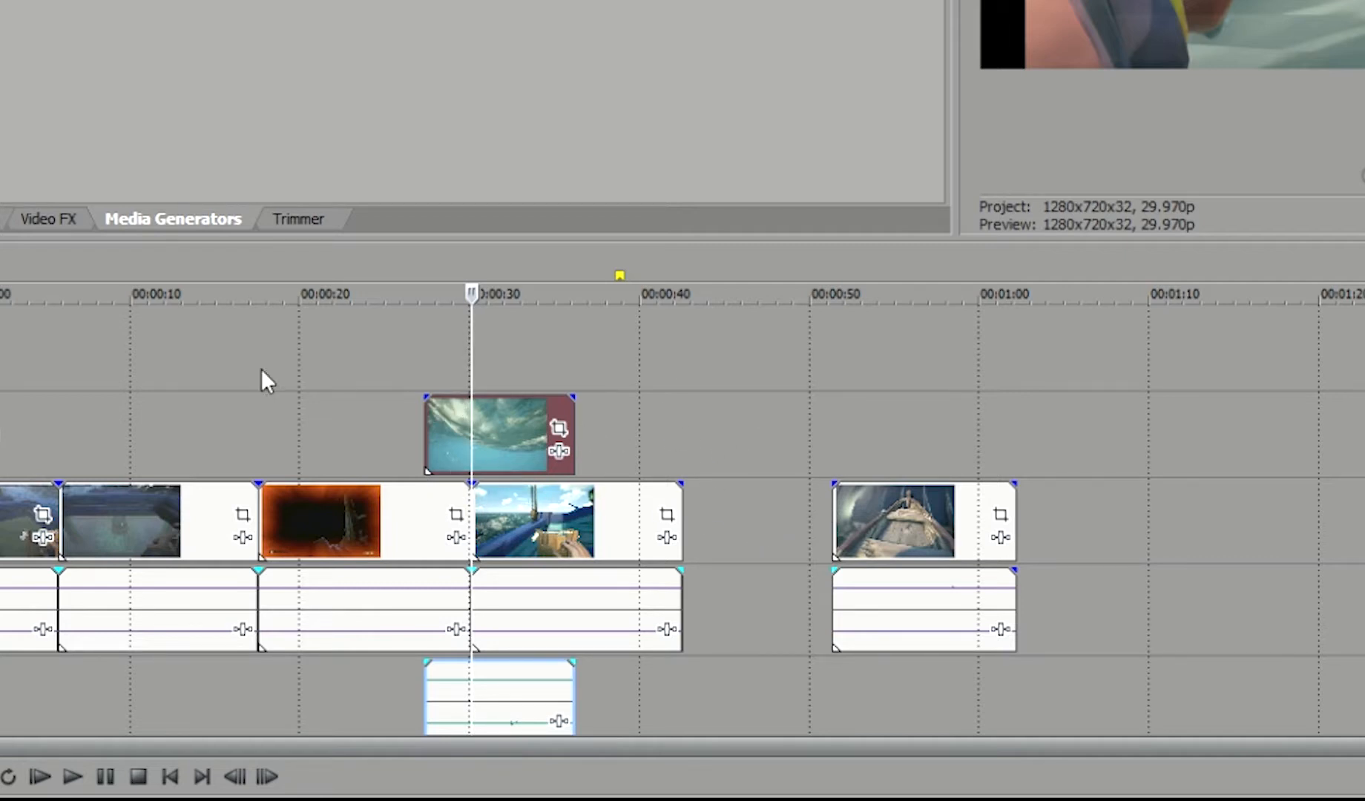
{"action": "left_click", "coordinate": [407, 350]}
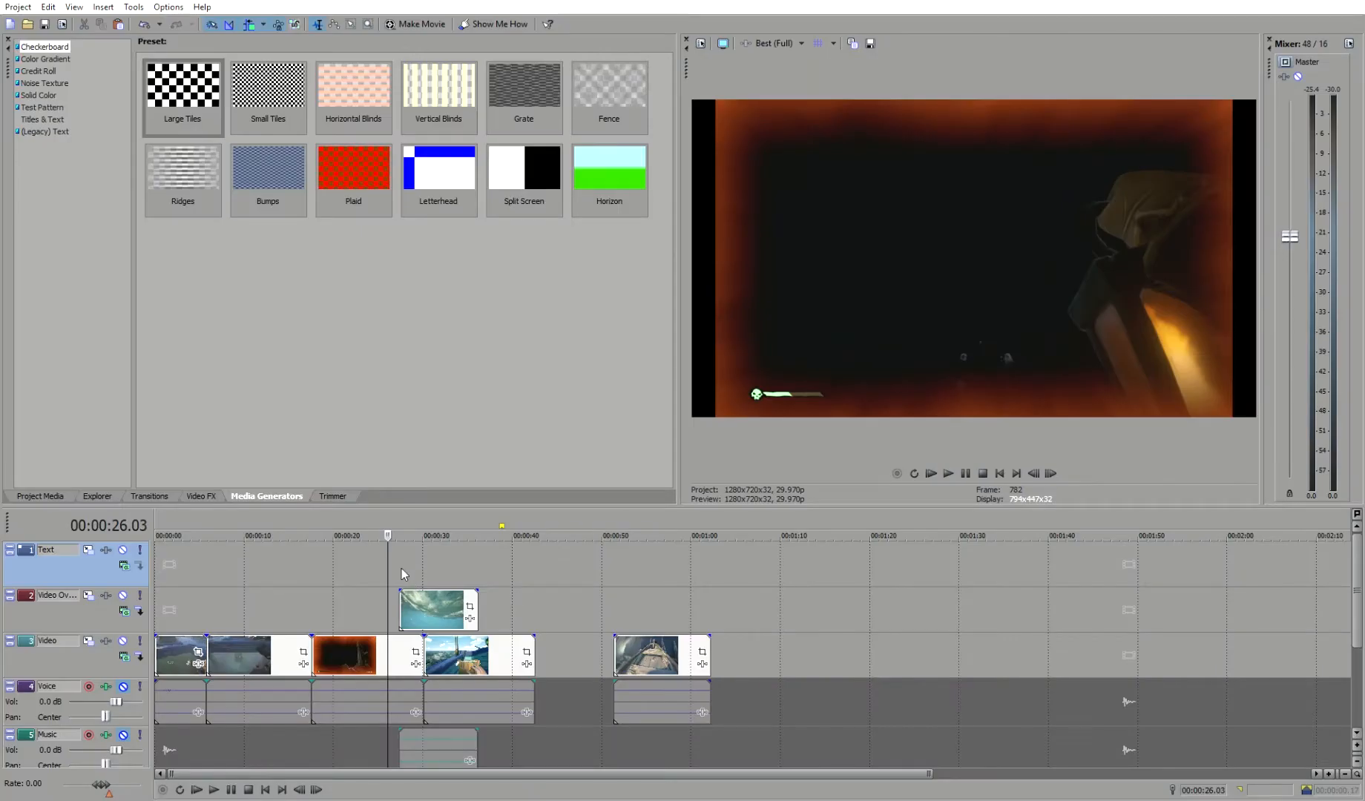
{"action": "key", "text": "space"}
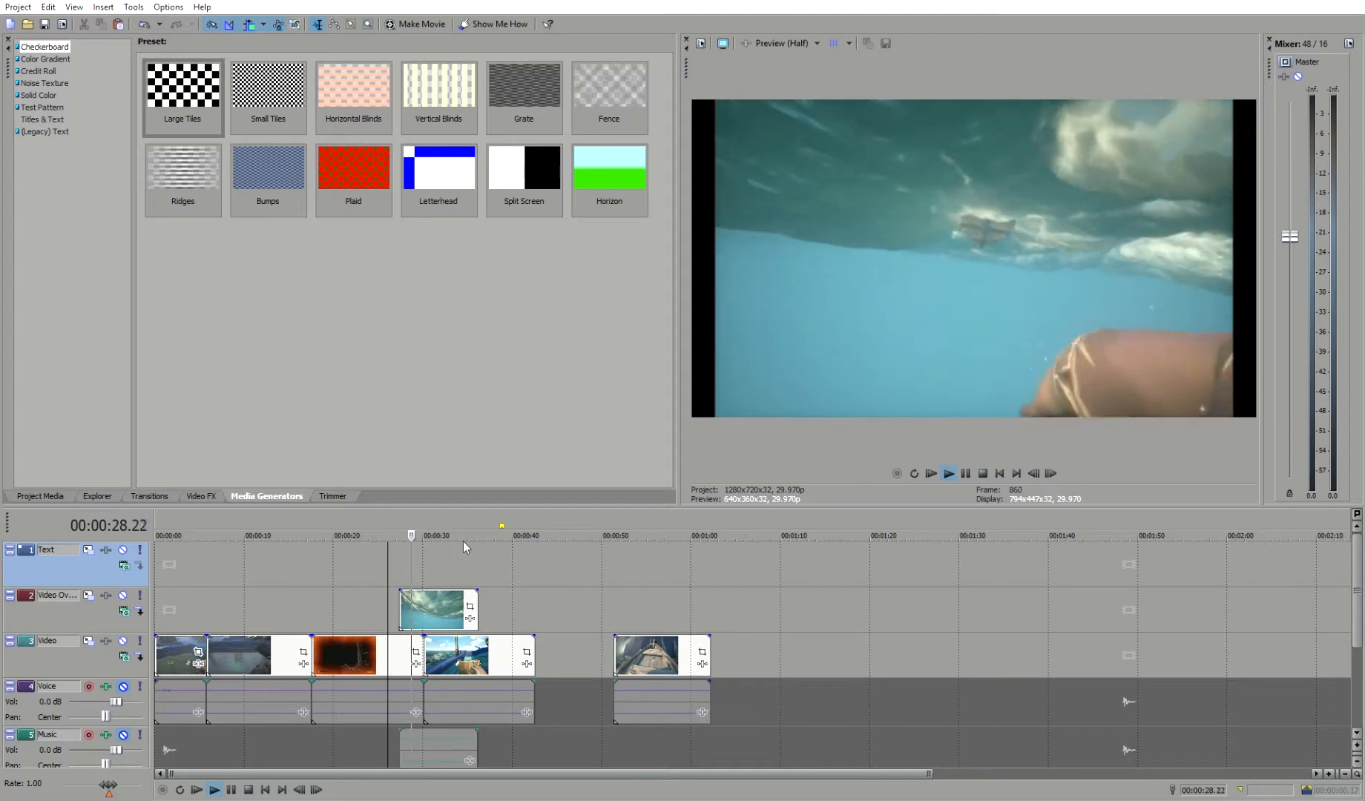
{"action": "left_click", "coordinate": [459, 543]}
{"action": "key", "text": "Return"}
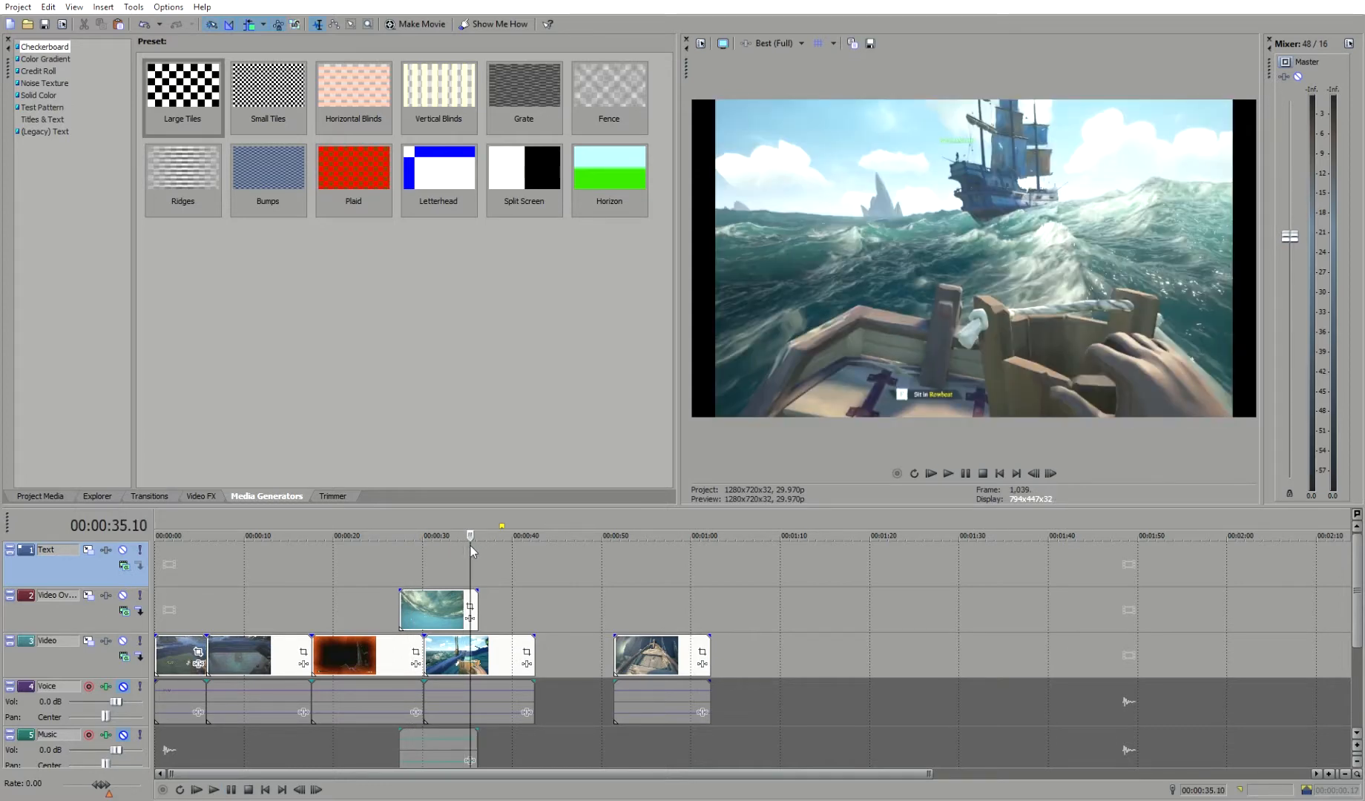
{"action": "key", "text": "space"}
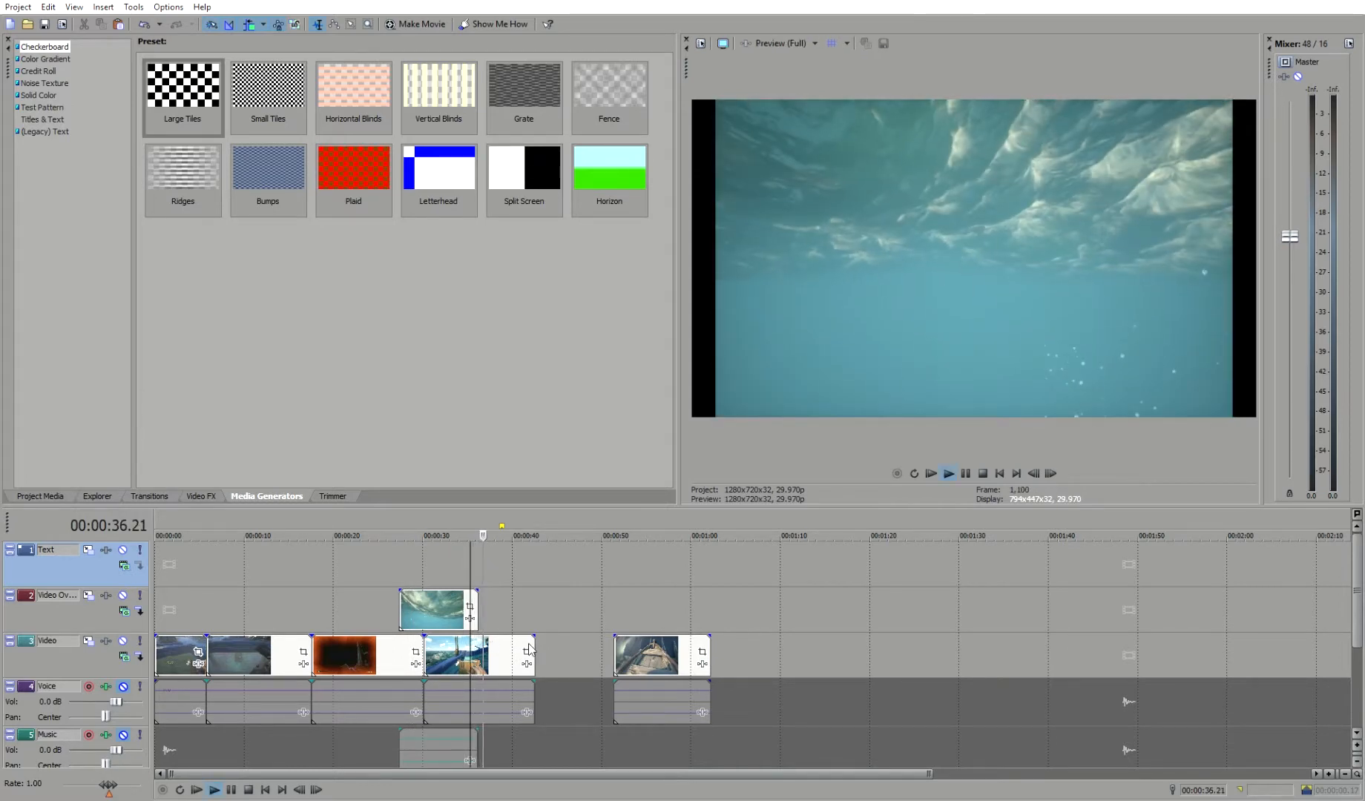
{"action": "key", "text": "space"}
Shift the last segment on the Video track back against the fourth one to close the gap
{"action": "left_click", "coordinate": [507, 586]}
{"action": "left_click_drag", "start_coordinate": [636, 644], "coordinate": [561, 644]}
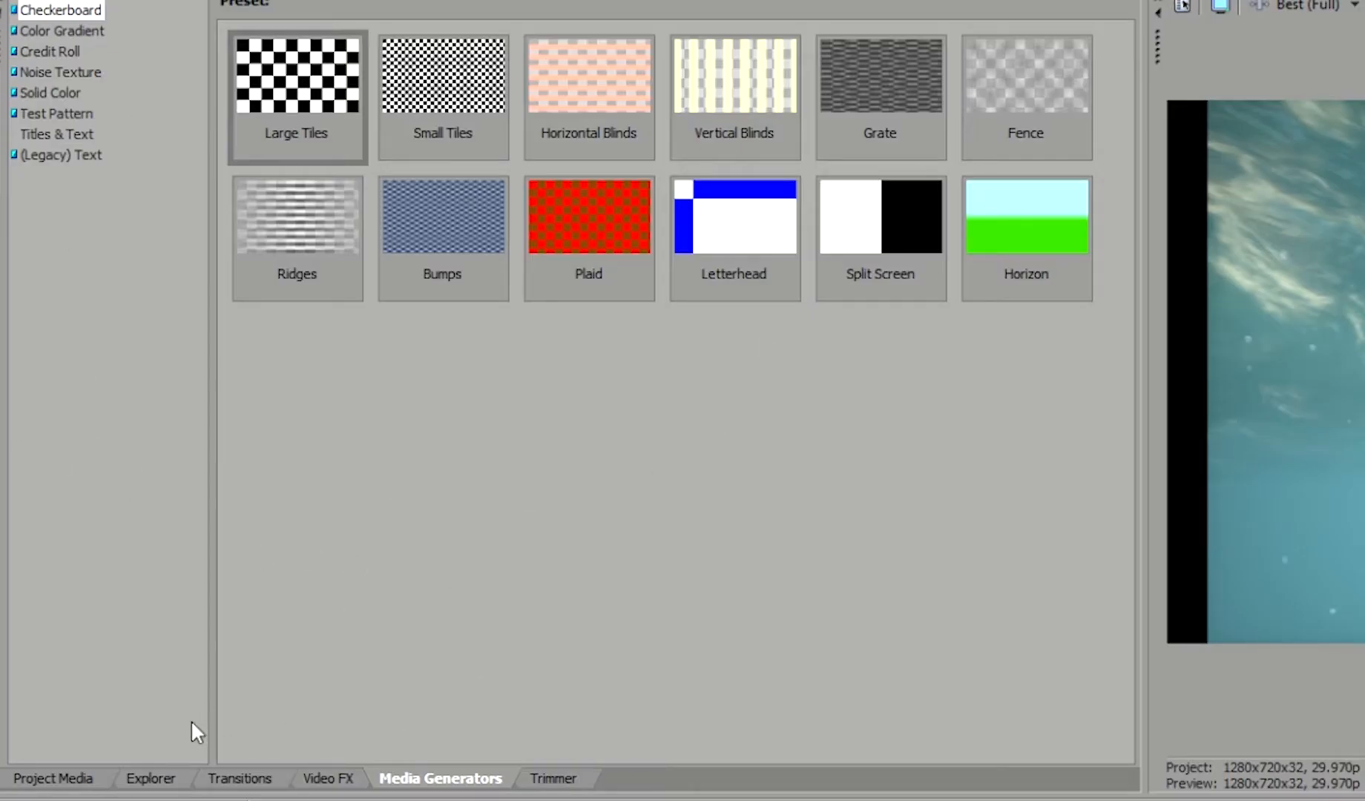
Apply the Push Left transition to the join between the fourth and last segments on the Video track, and lengthen it
{"action": "left_click", "coordinate": [254, 772]}
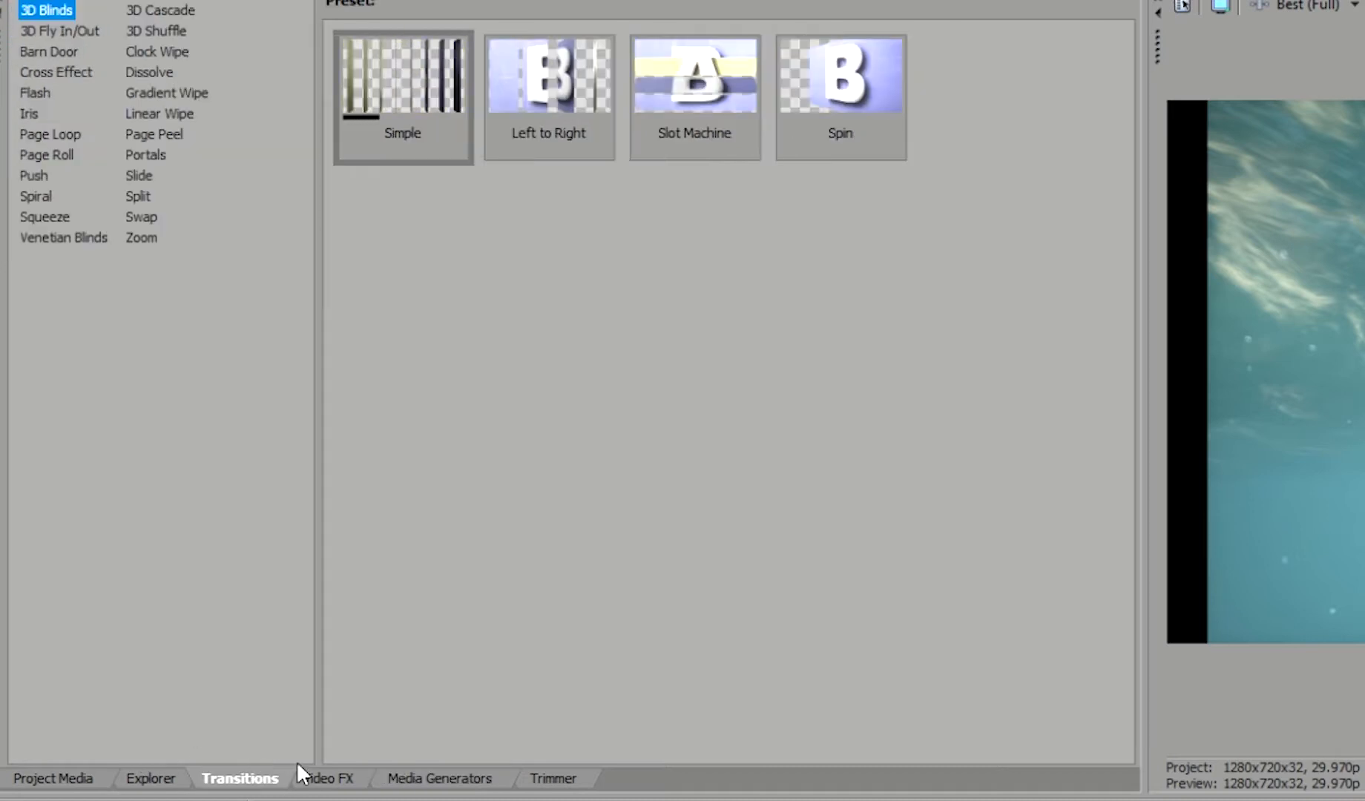
{"action": "left_click", "coordinate": [50, 153]}
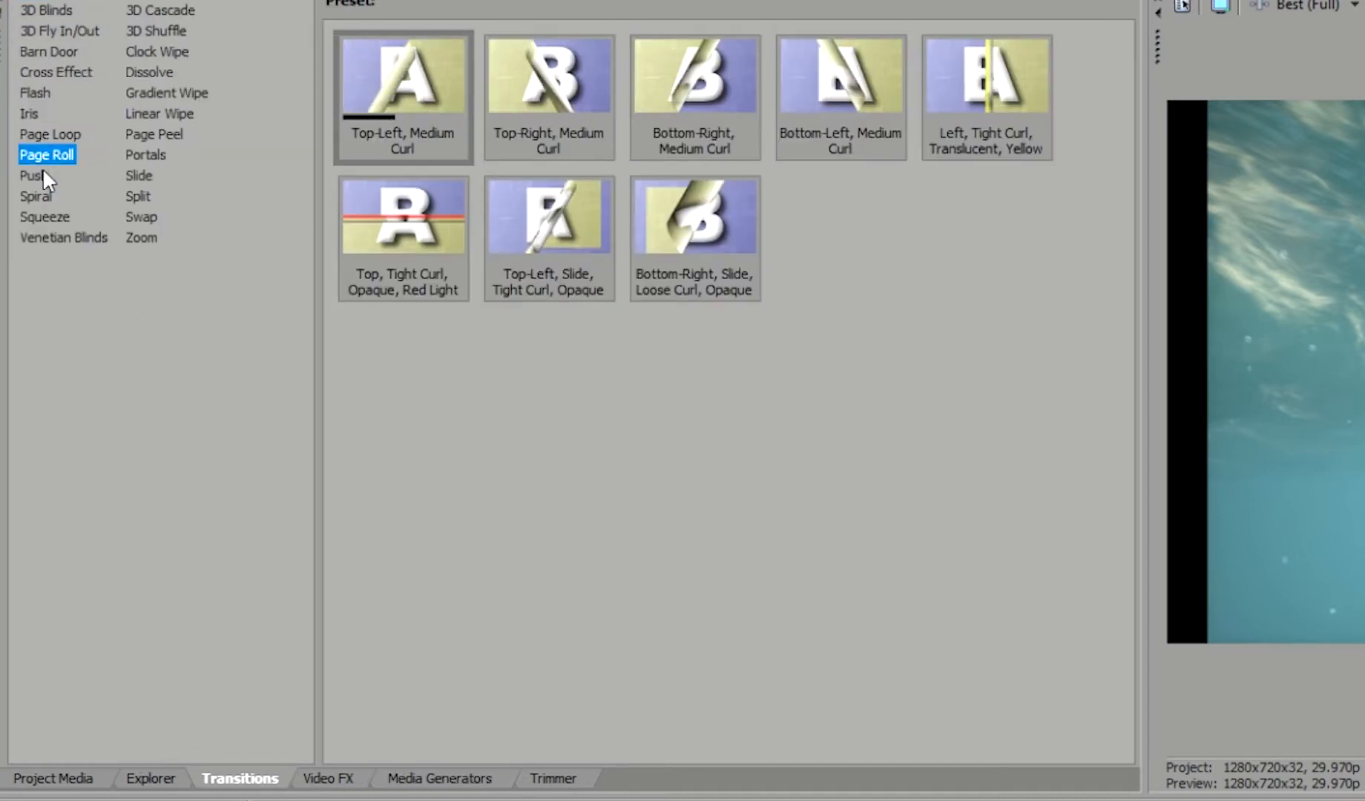
{"action": "left_click", "coordinate": [37, 175]}
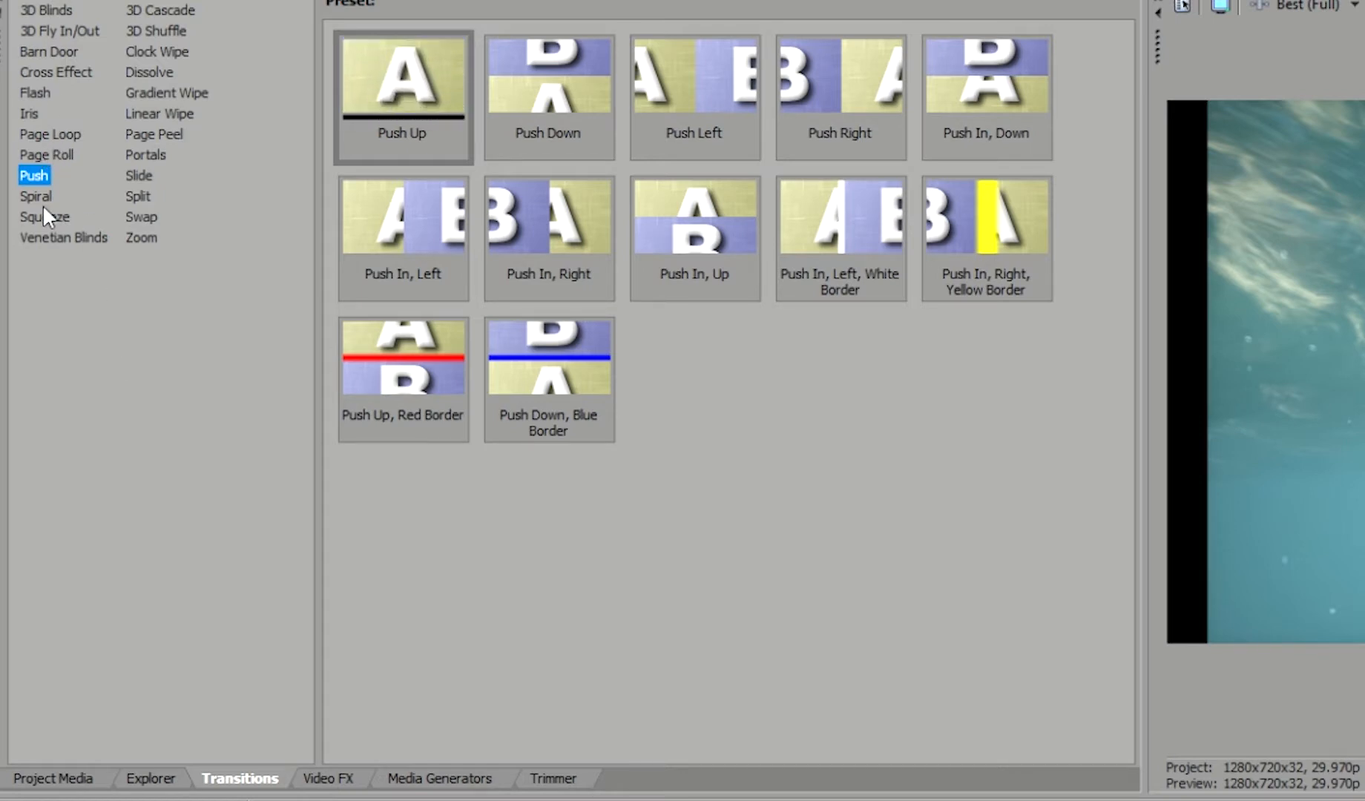
{"action": "left_click", "coordinate": [704, 65]}
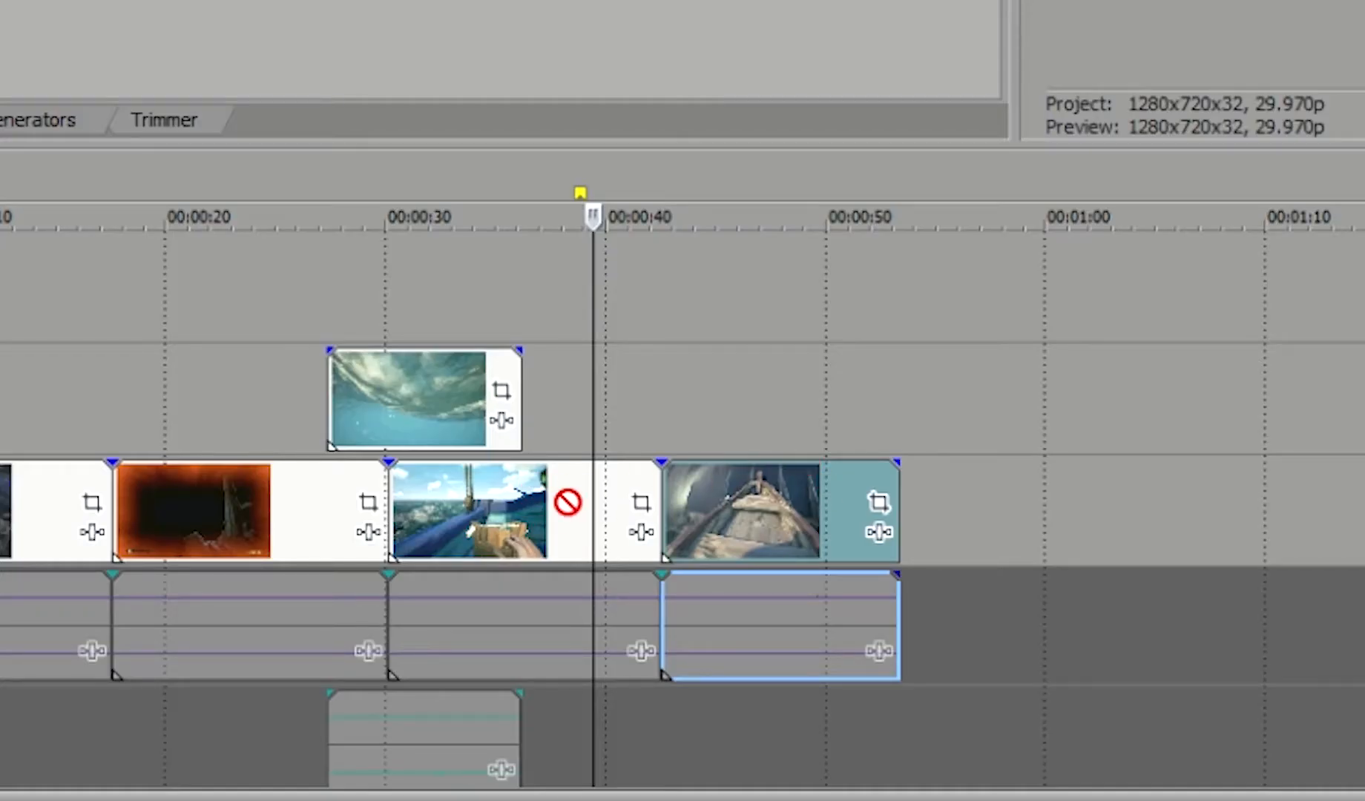
{"action": "left_click_drag", "start_coordinate": [545, 474], "coordinate": [663, 466]}
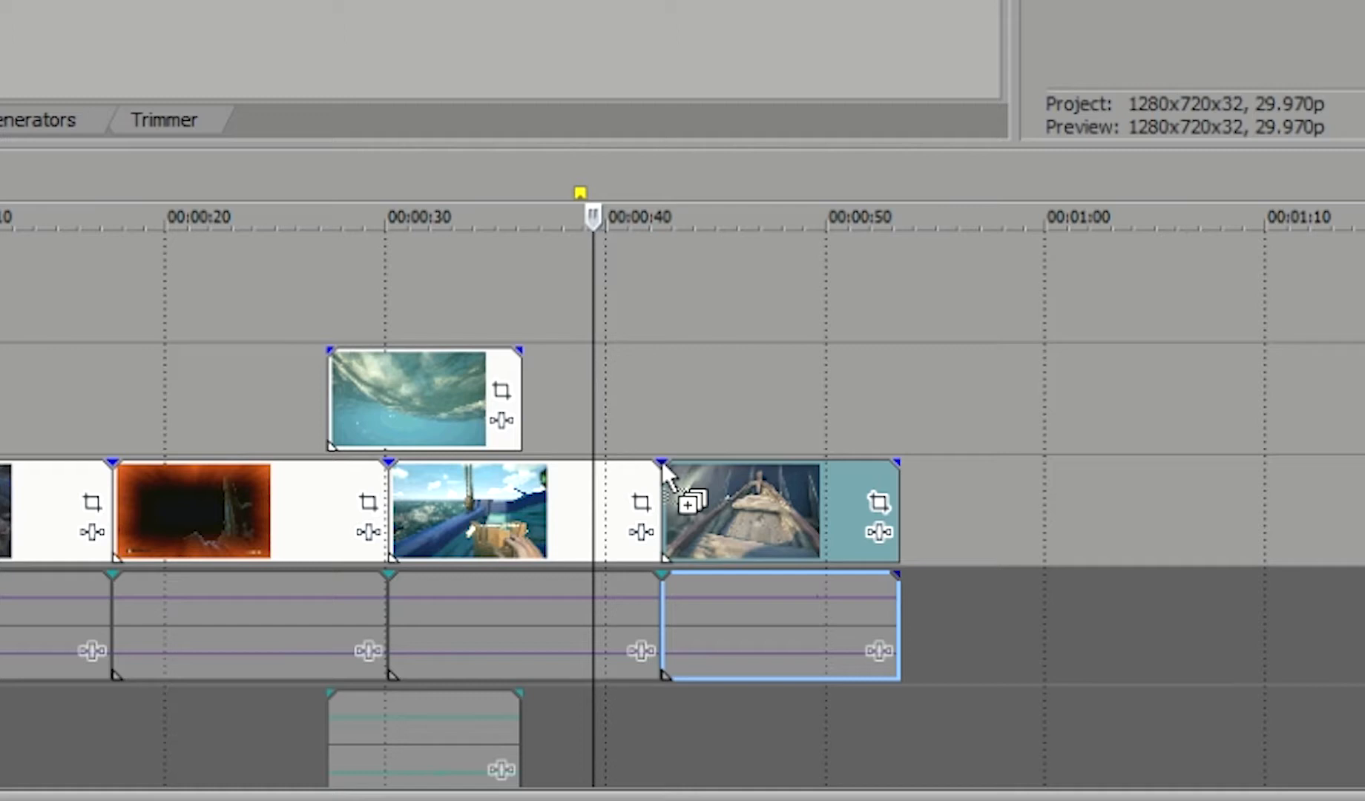
{"action": "left_click_drag", "start_coordinate": [664, 467], "coordinate": [662, 467]}
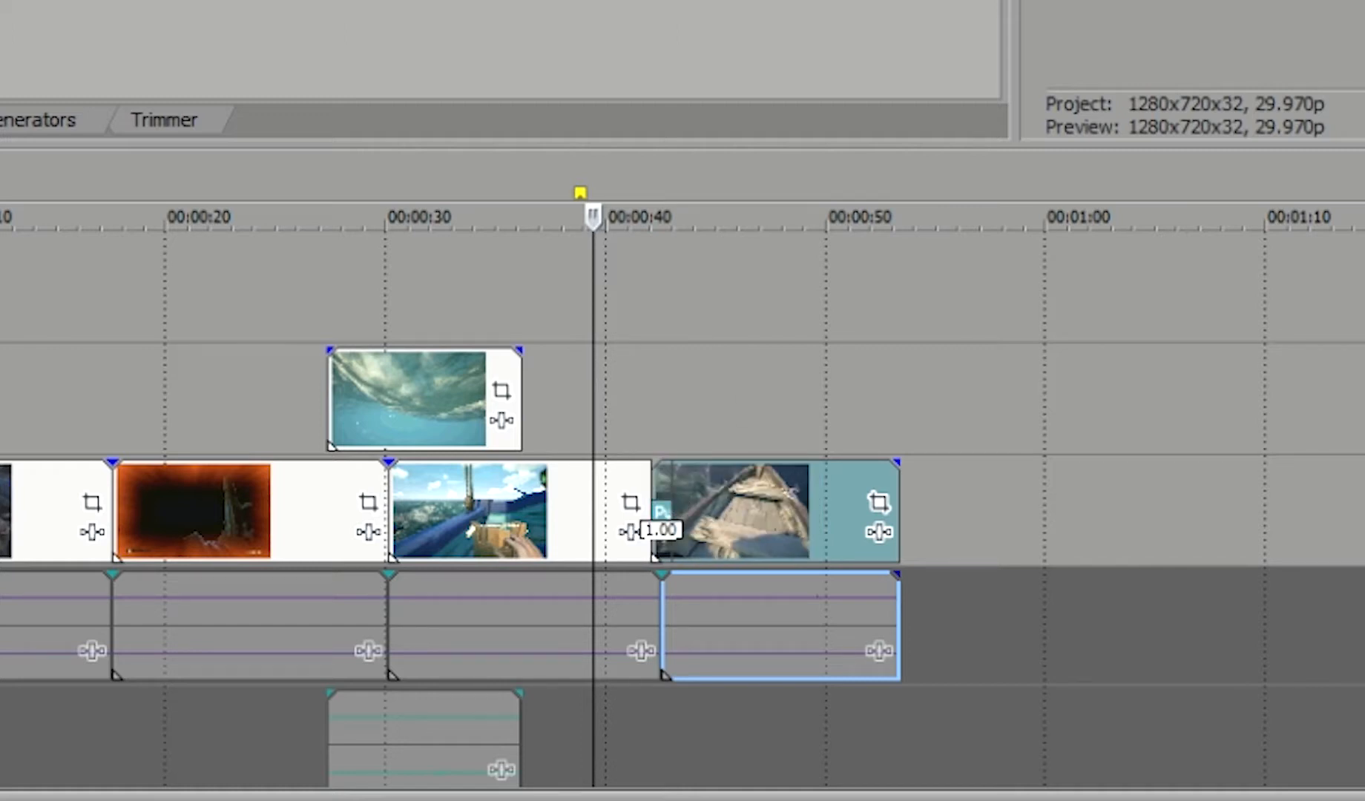
{"action": "left_click_drag", "start_coordinate": [664, 466], "coordinate": [756, 473]}
Play back the lengthened Push Left transition from several starting points around the join
{"action": "left_click", "coordinate": [689, 355]}
{"action": "key", "text": "space"}
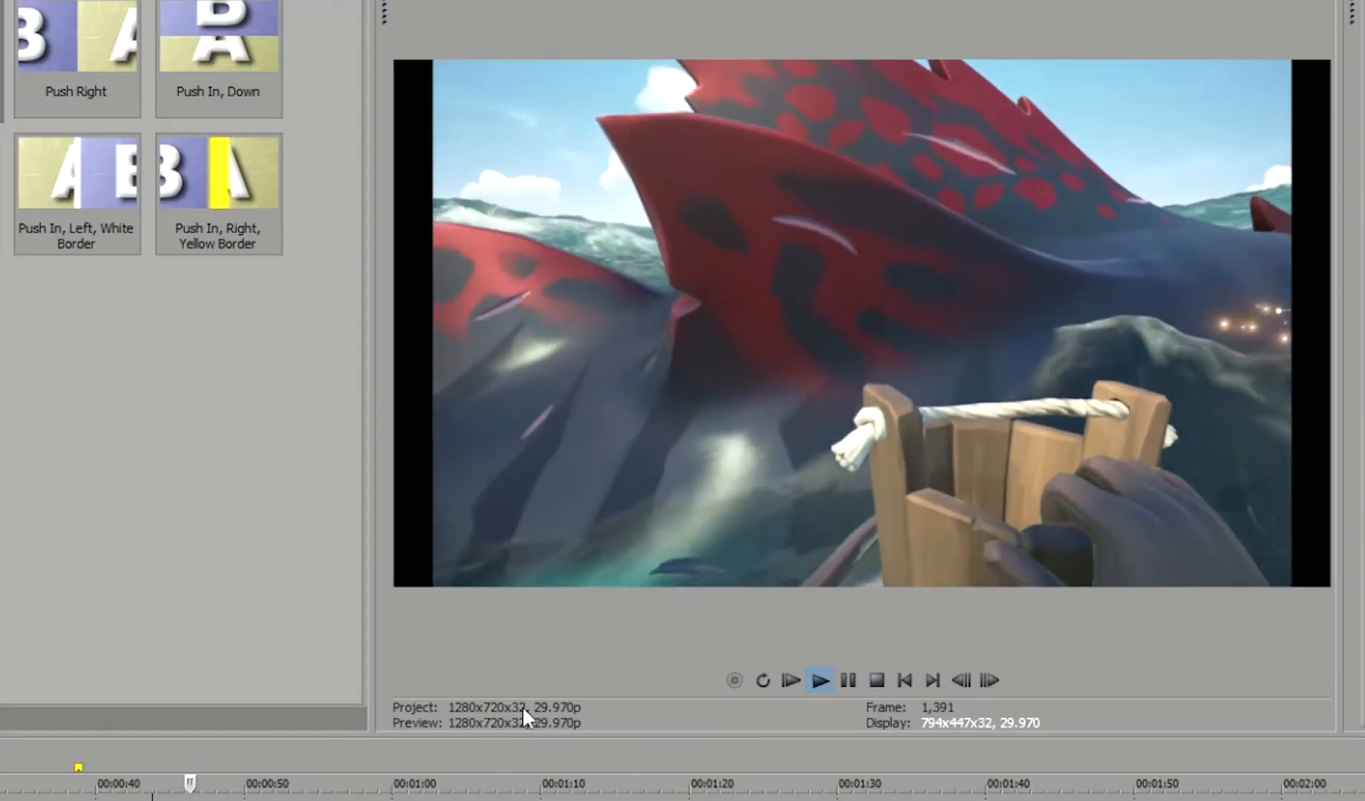
{"action": "key", "text": "space"}
{"action": "left_click_drag", "start_coordinate": [573, 666], "coordinate": [553, 665]}
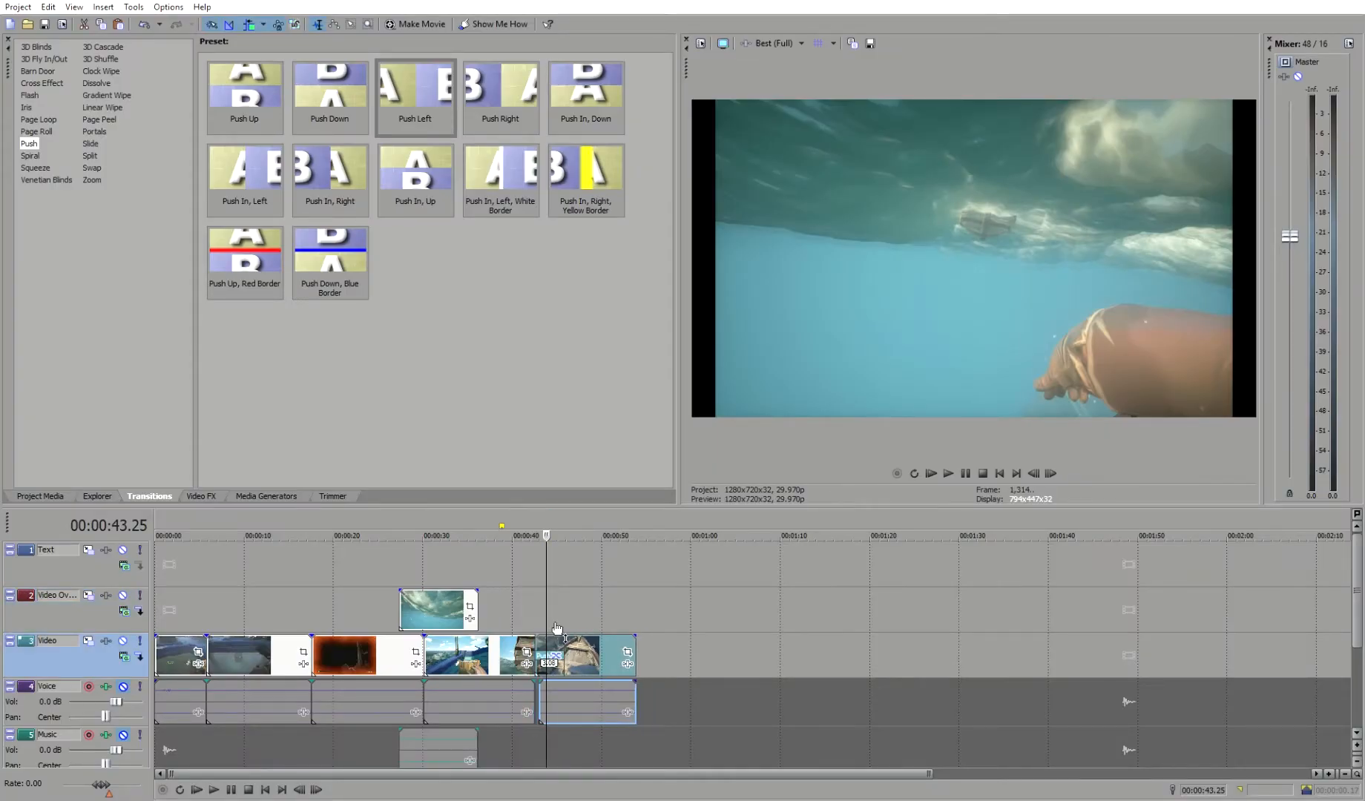
{"action": "key", "text": "space"}
{"action": "key", "text": "space"}
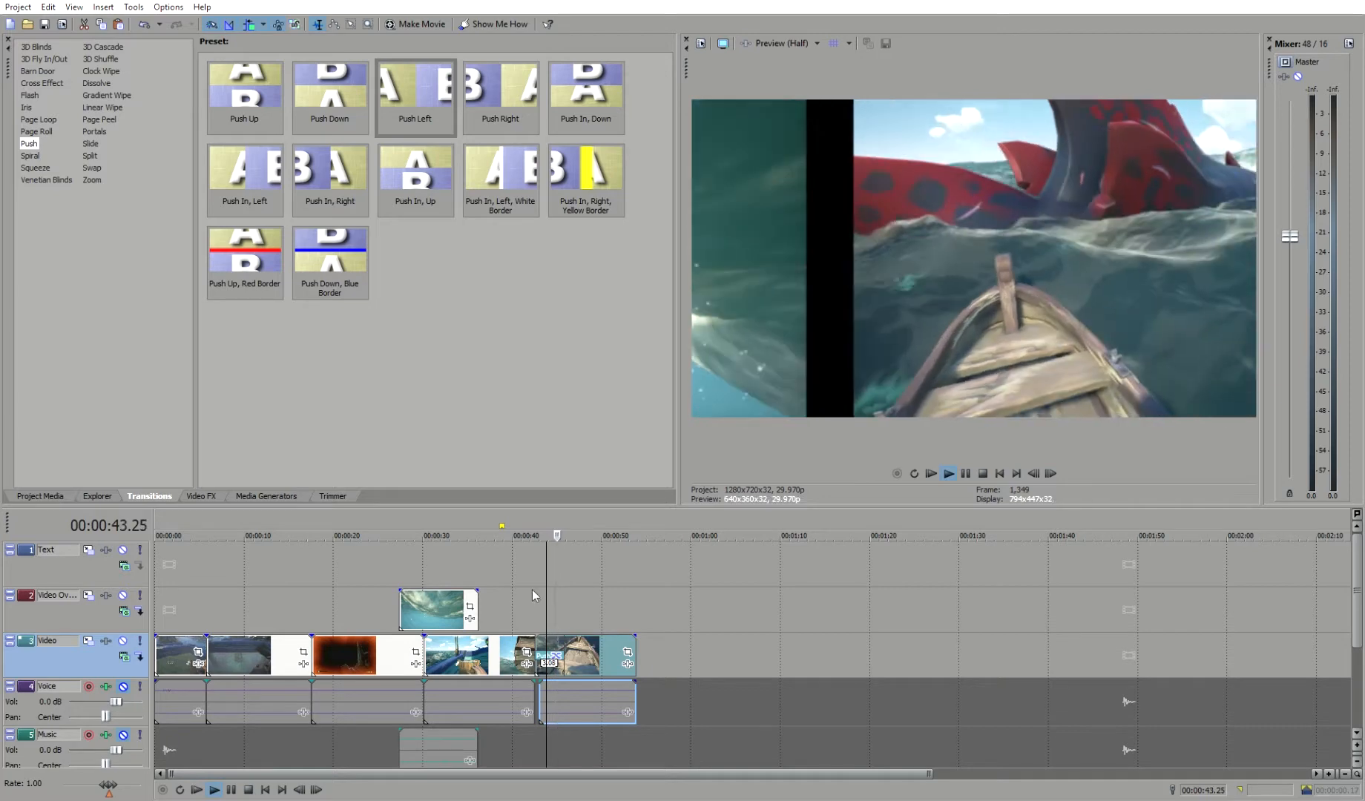
{"action": "left_click_drag", "start_coordinate": [592, 642], "coordinate": [581, 651]}
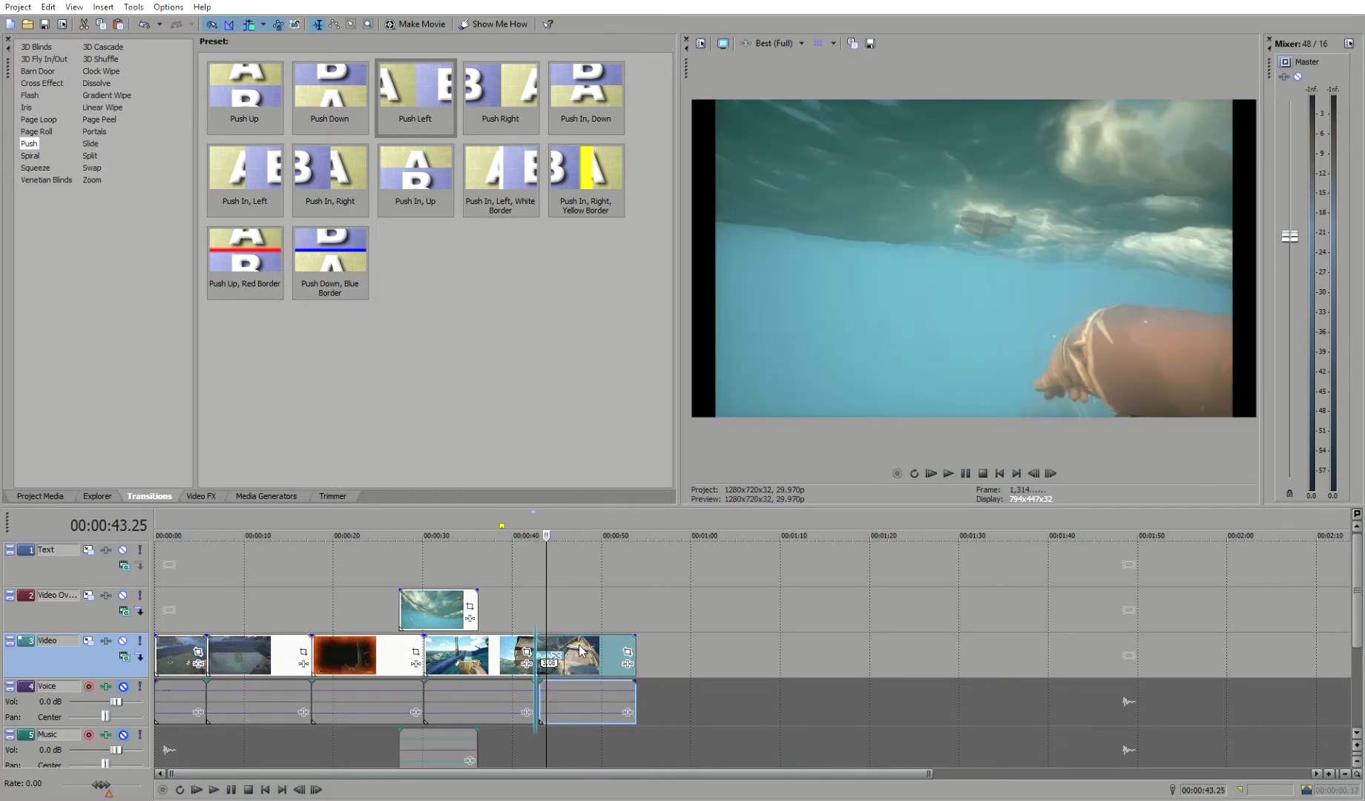
{"action": "left_click", "coordinate": [537, 591]}
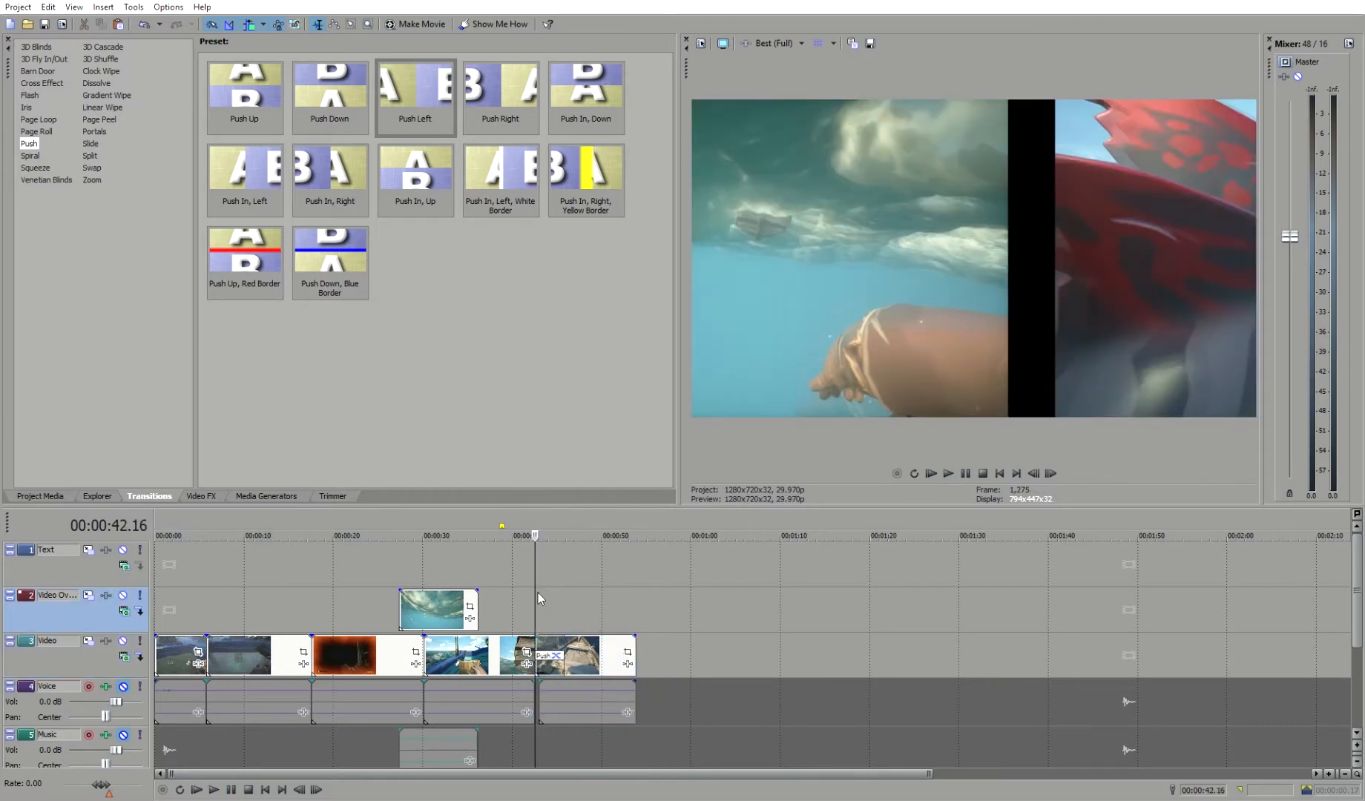
{"action": "key", "text": "space"}
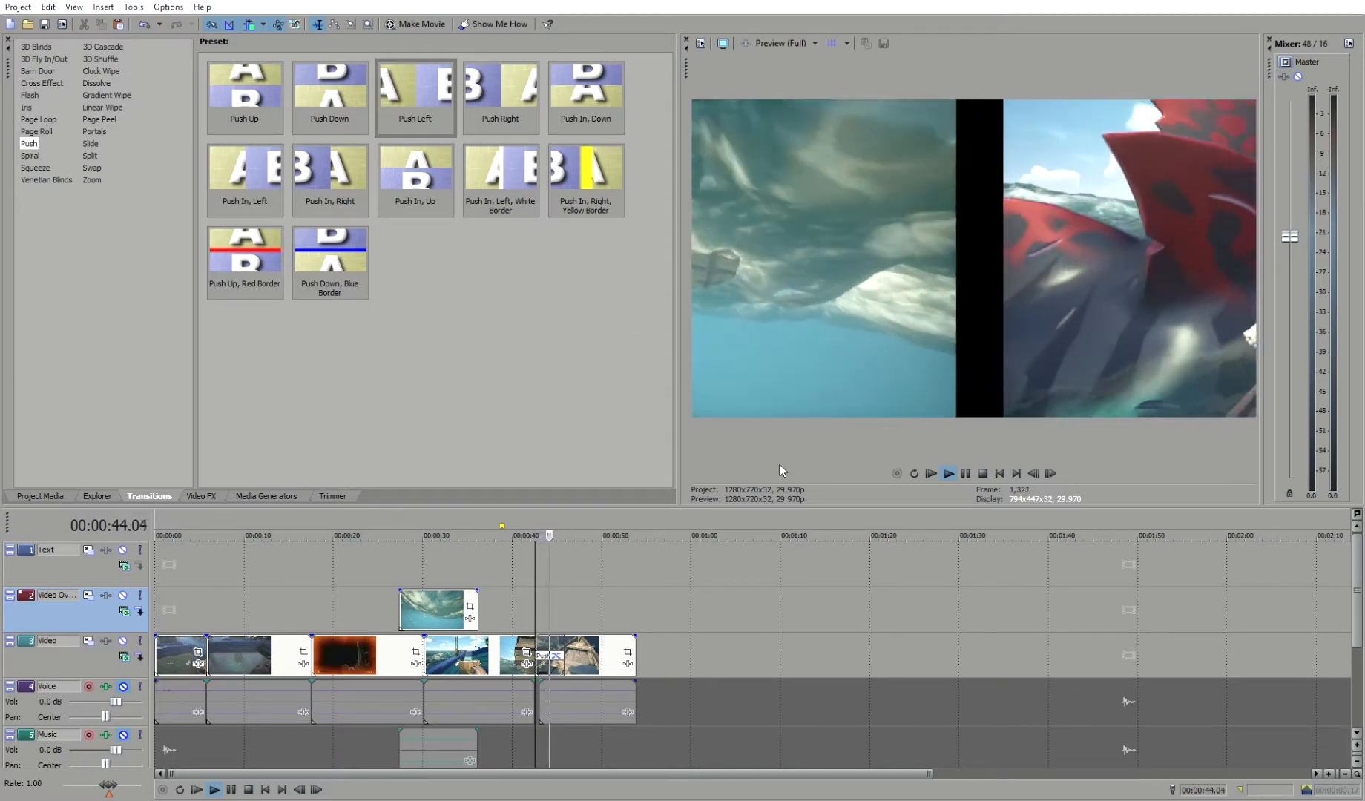
{"action": "key", "text": "space"}
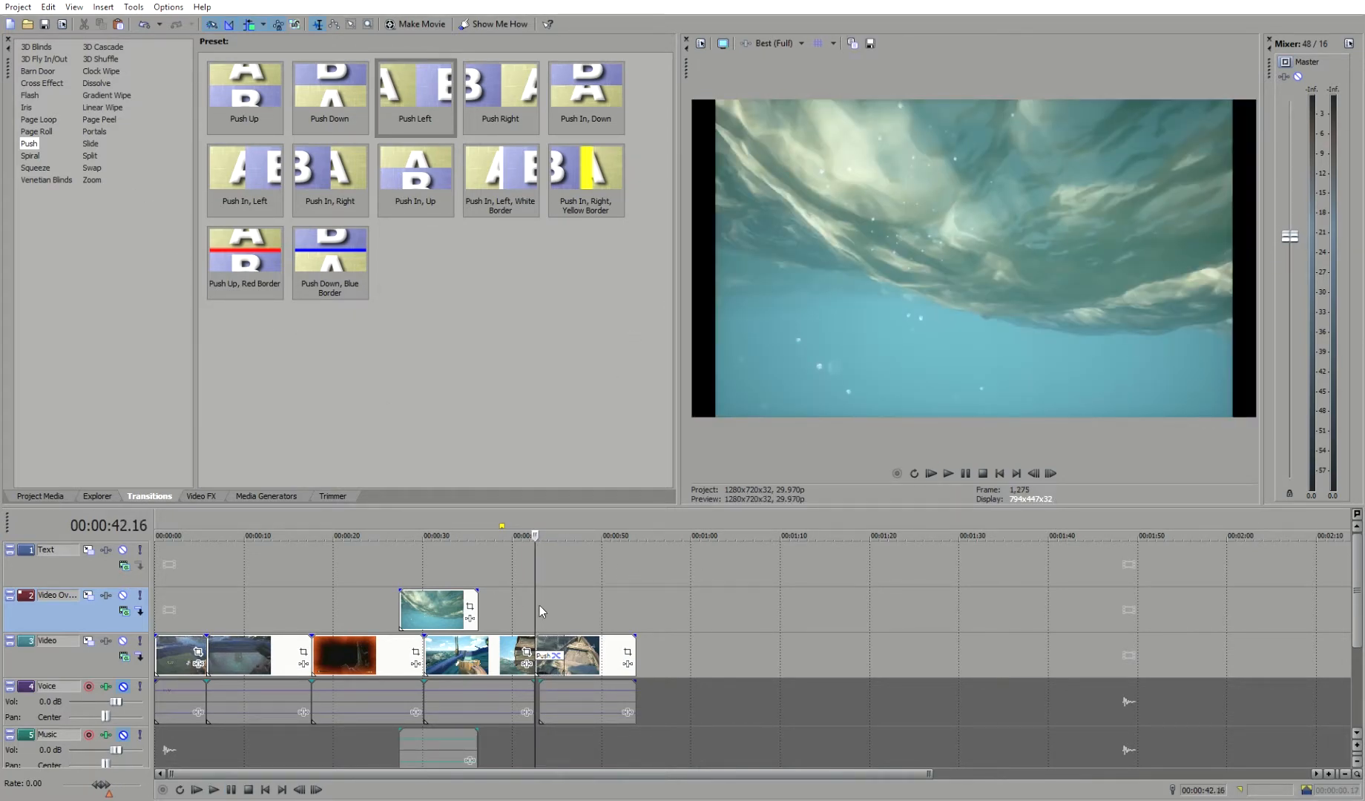
Open the Push transition's settings and review its direction and border options
{"action": "left_click", "coordinate": [540, 655]}
{"action": "left_click", "coordinate": [551, 629]}
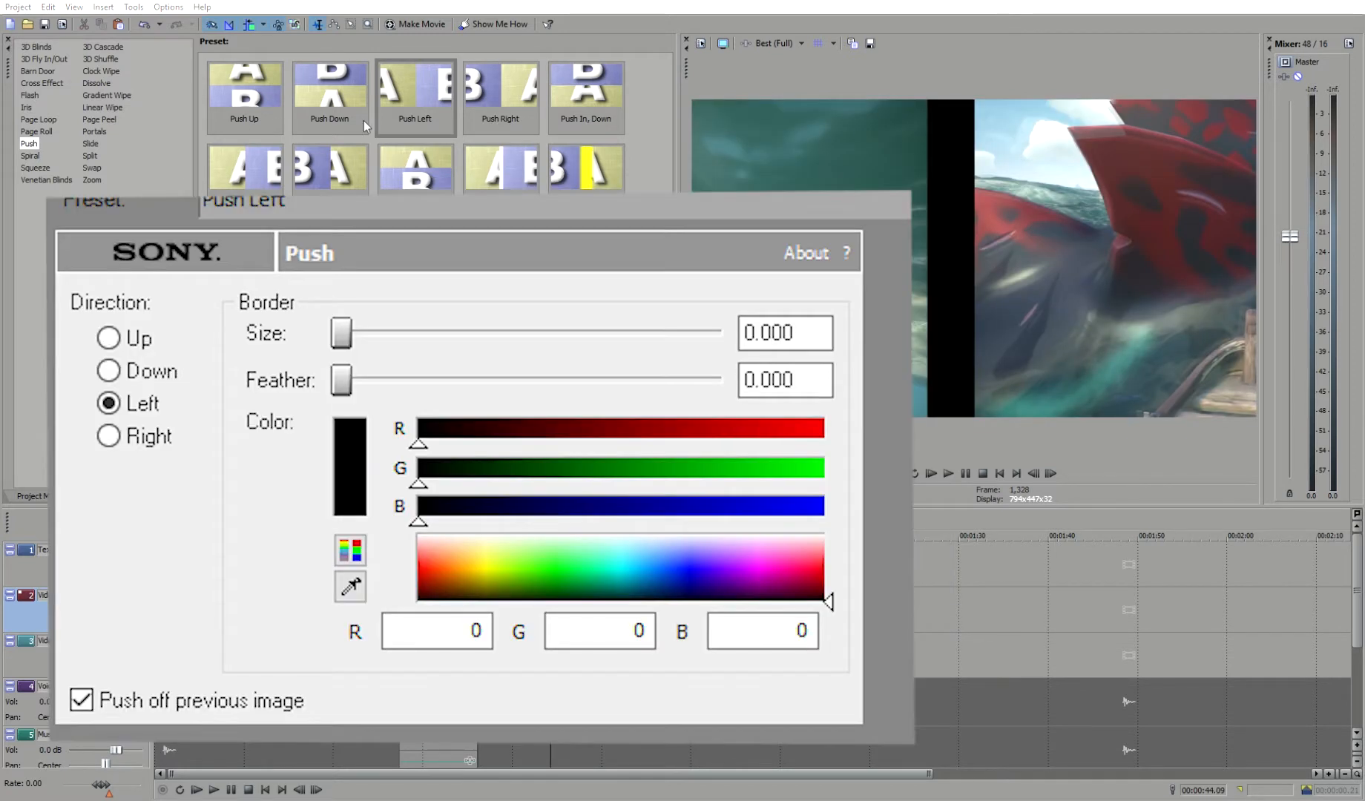
{"action": "left_click_drag", "start_coordinate": [372, 333], "coordinate": [432, 354]}
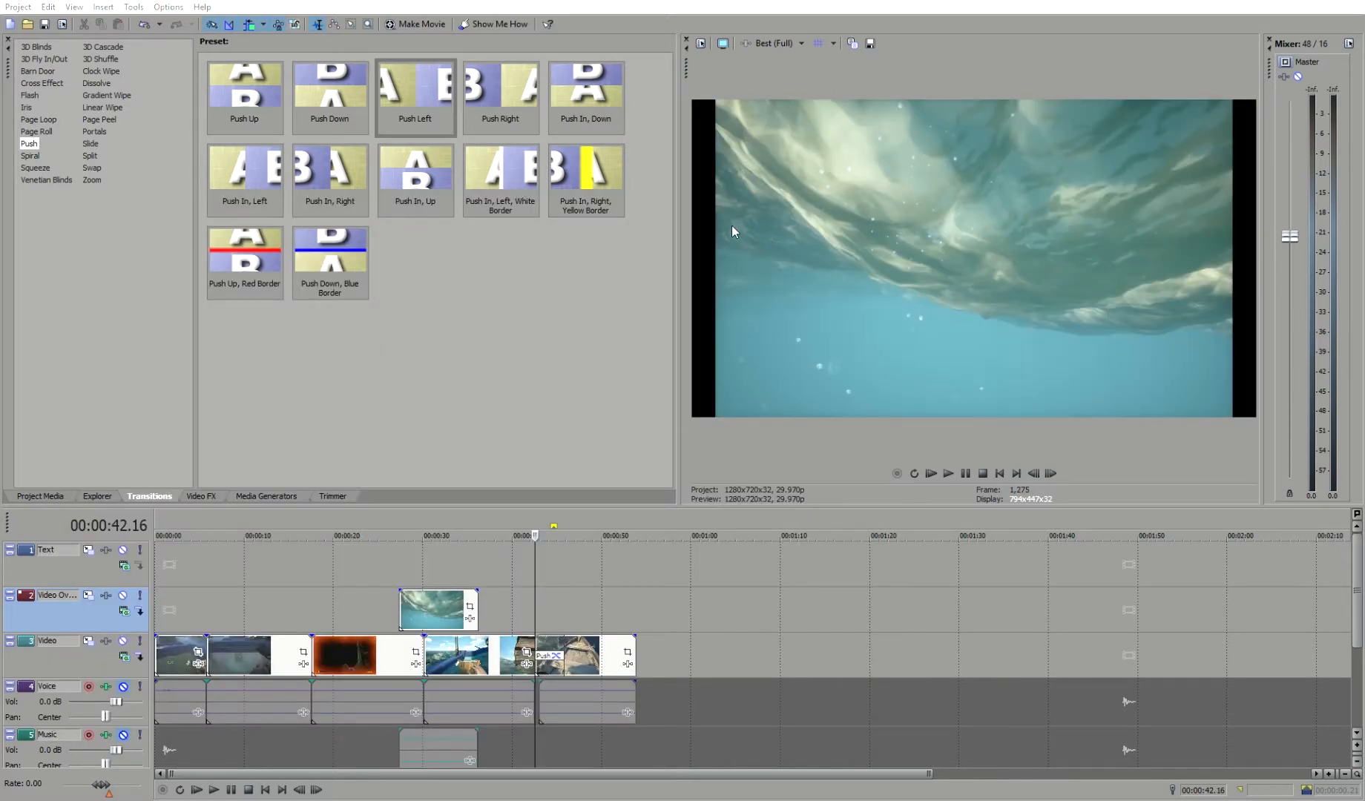
Browse the presets of other transitions, including 3D Fly In/Out, Page Roll and Barn Door
{"action": "left_click", "coordinate": [42, 82]}
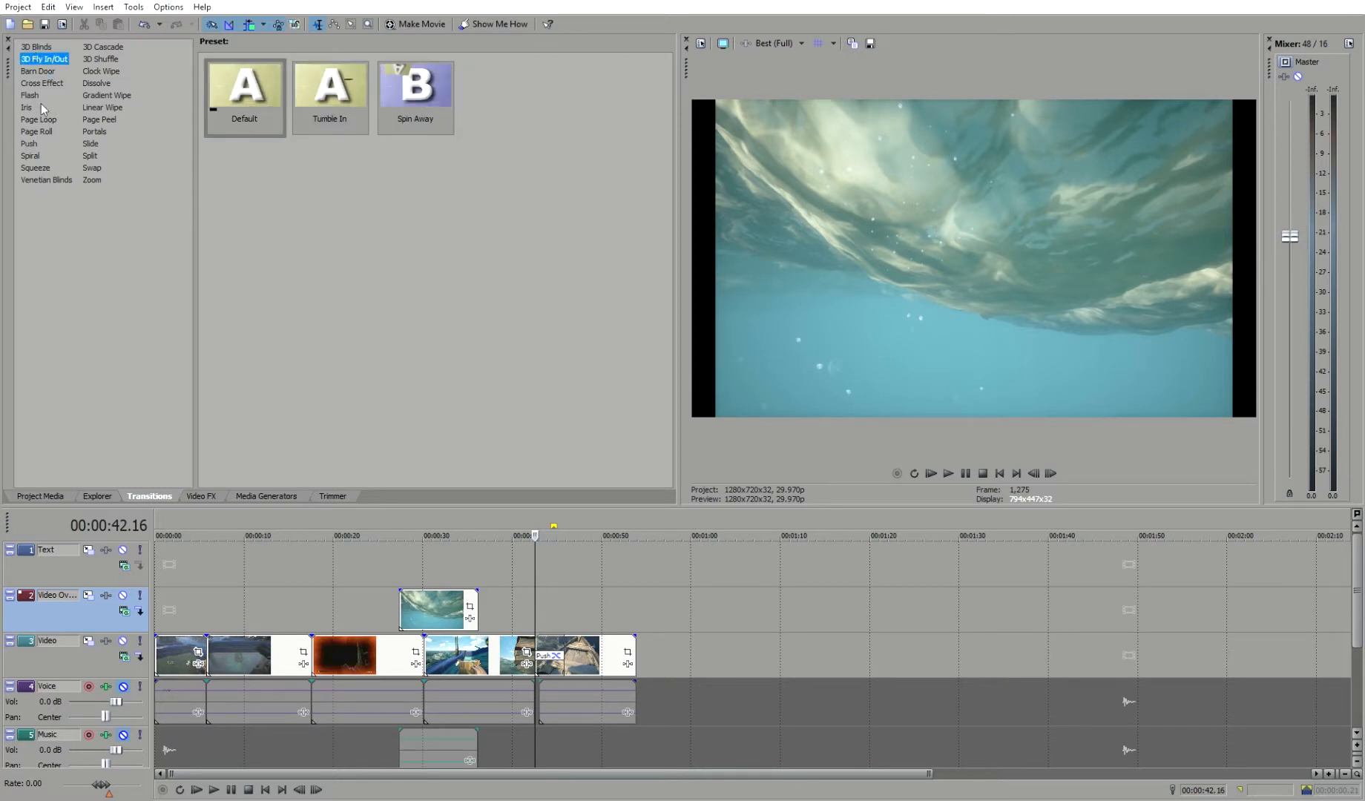
{"action": "left_click", "coordinate": [41, 180]}
{"action": "left_click", "coordinate": [35, 156]}
{"action": "left_click", "coordinate": [37, 131]}
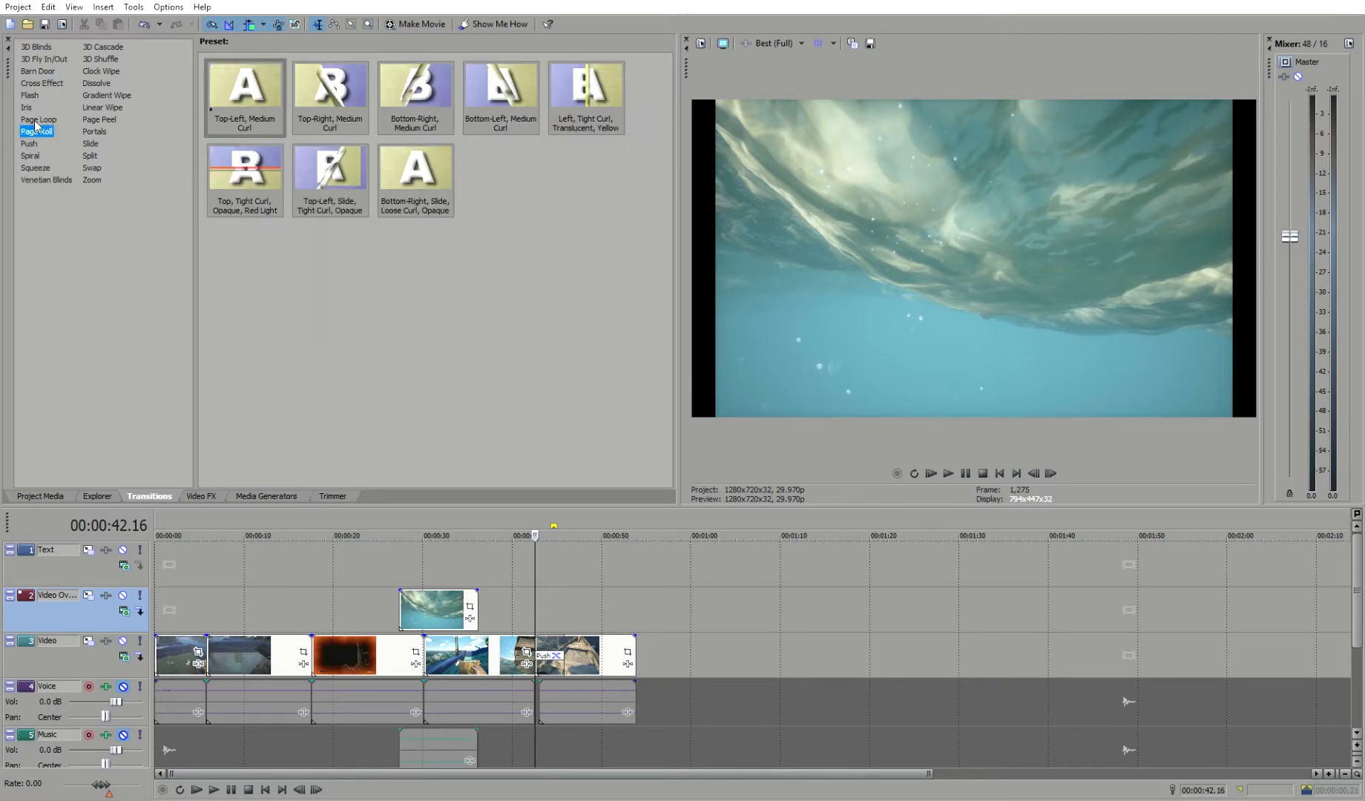
{"action": "left_click", "coordinate": [37, 70]}
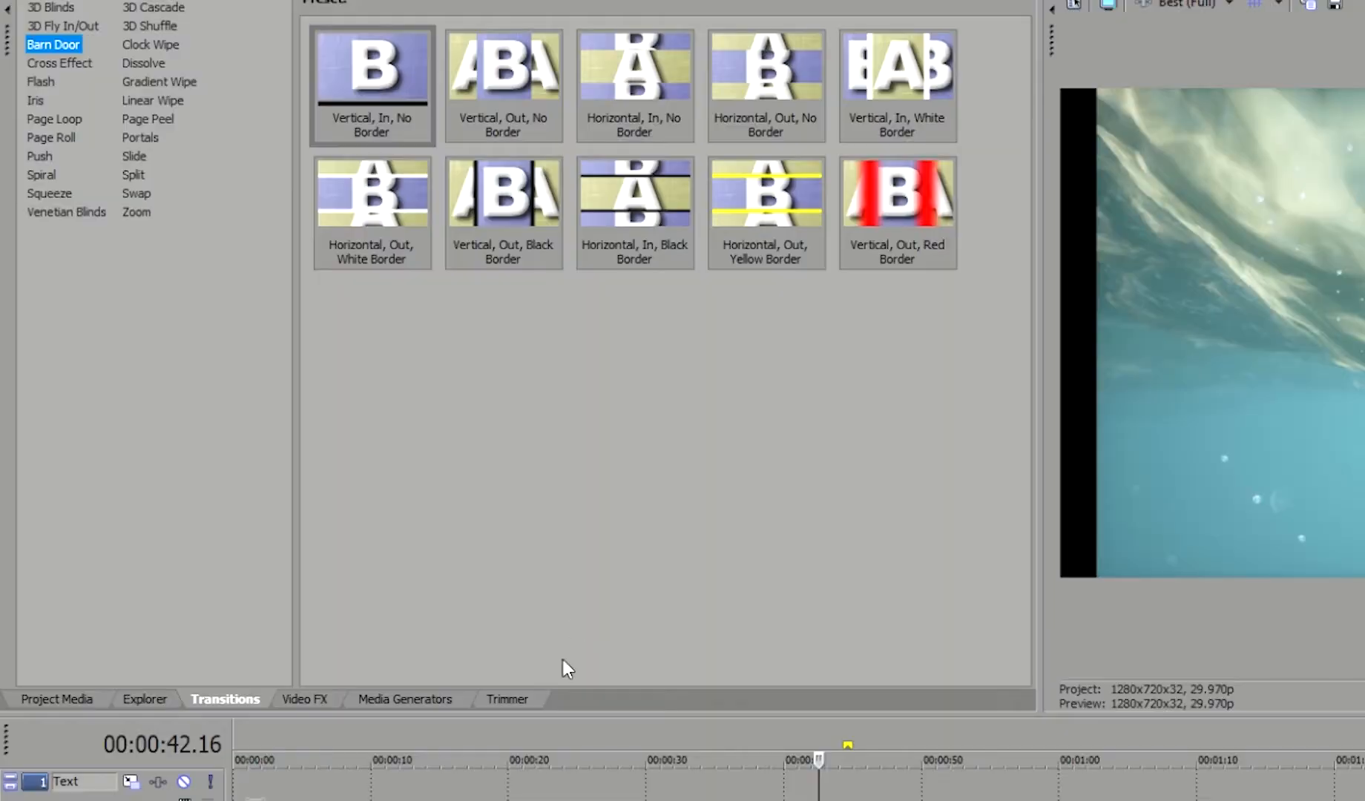
Add a Credit Roll with the Plain Scrolling on Black preset after the last segment on the Video track and preview it at 00:00:55.16
{"action": "left_click", "coordinate": [379, 690]}
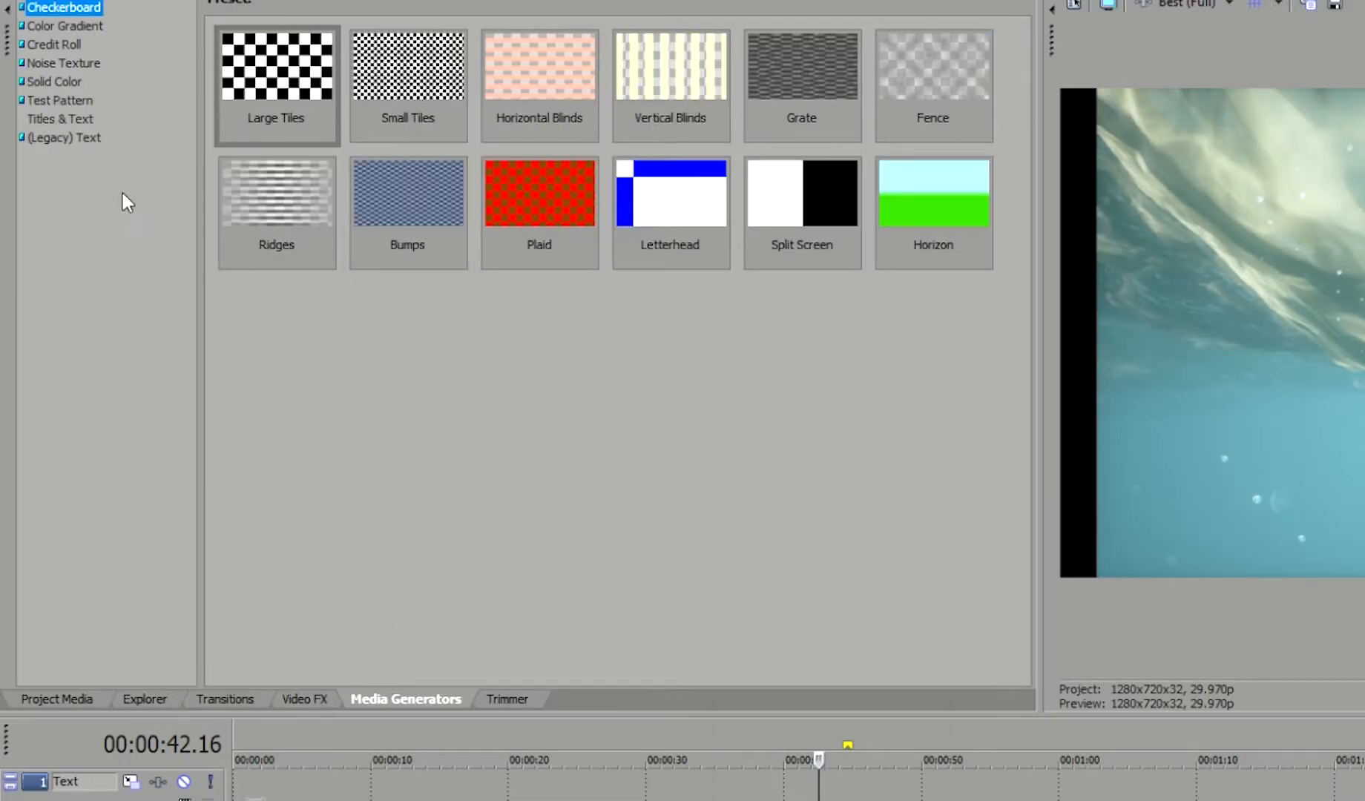
{"action": "left_click", "coordinate": [52, 44]}
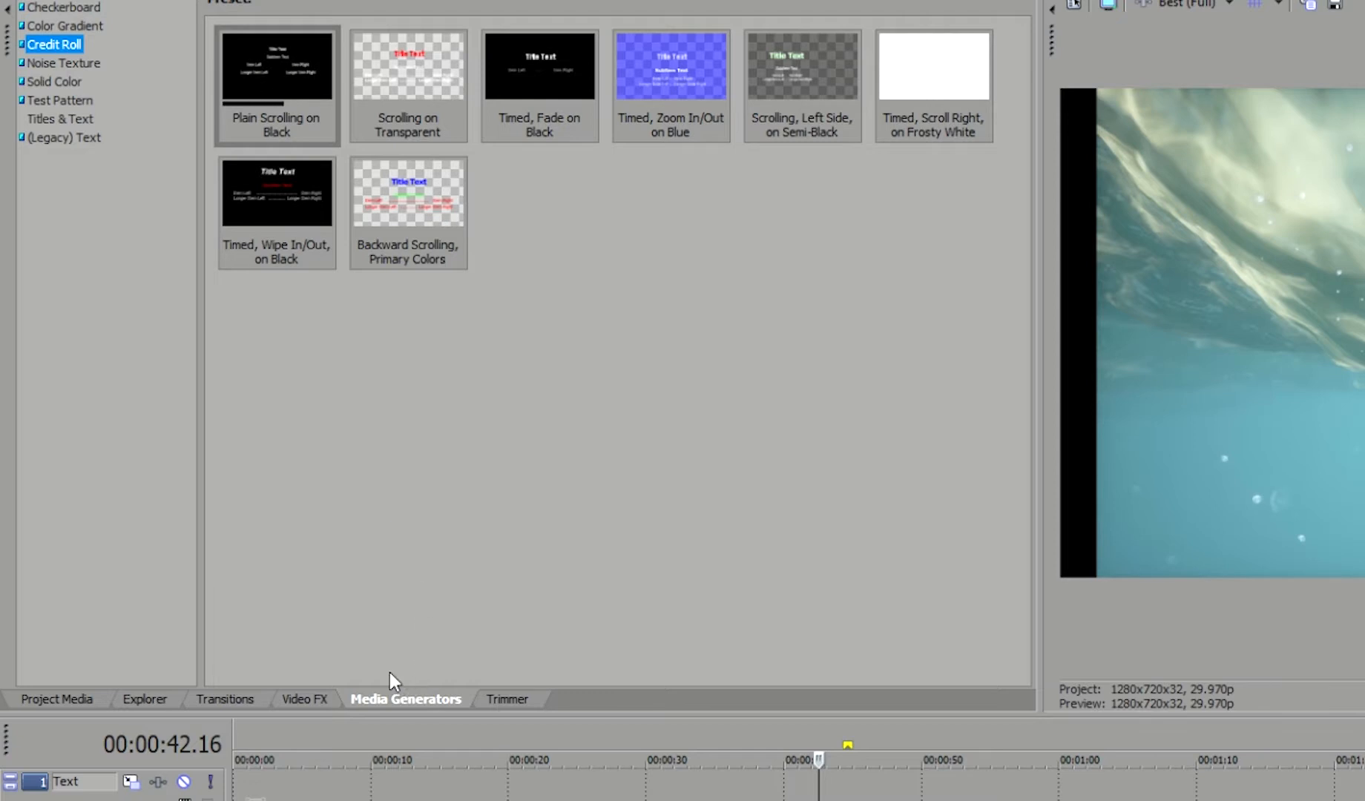
{"action": "left_click", "coordinate": [277, 111]}
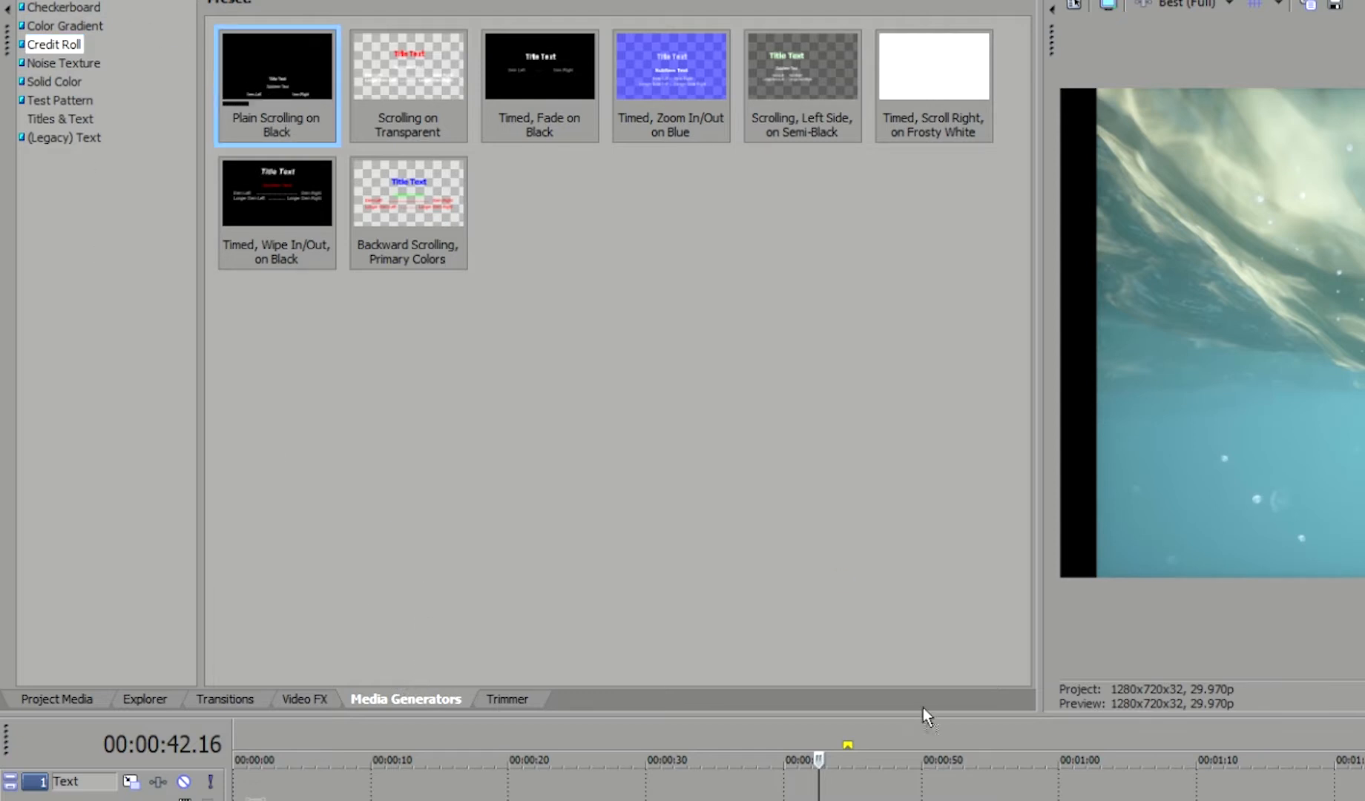
{"action": "left_click", "coordinate": [652, 601]}
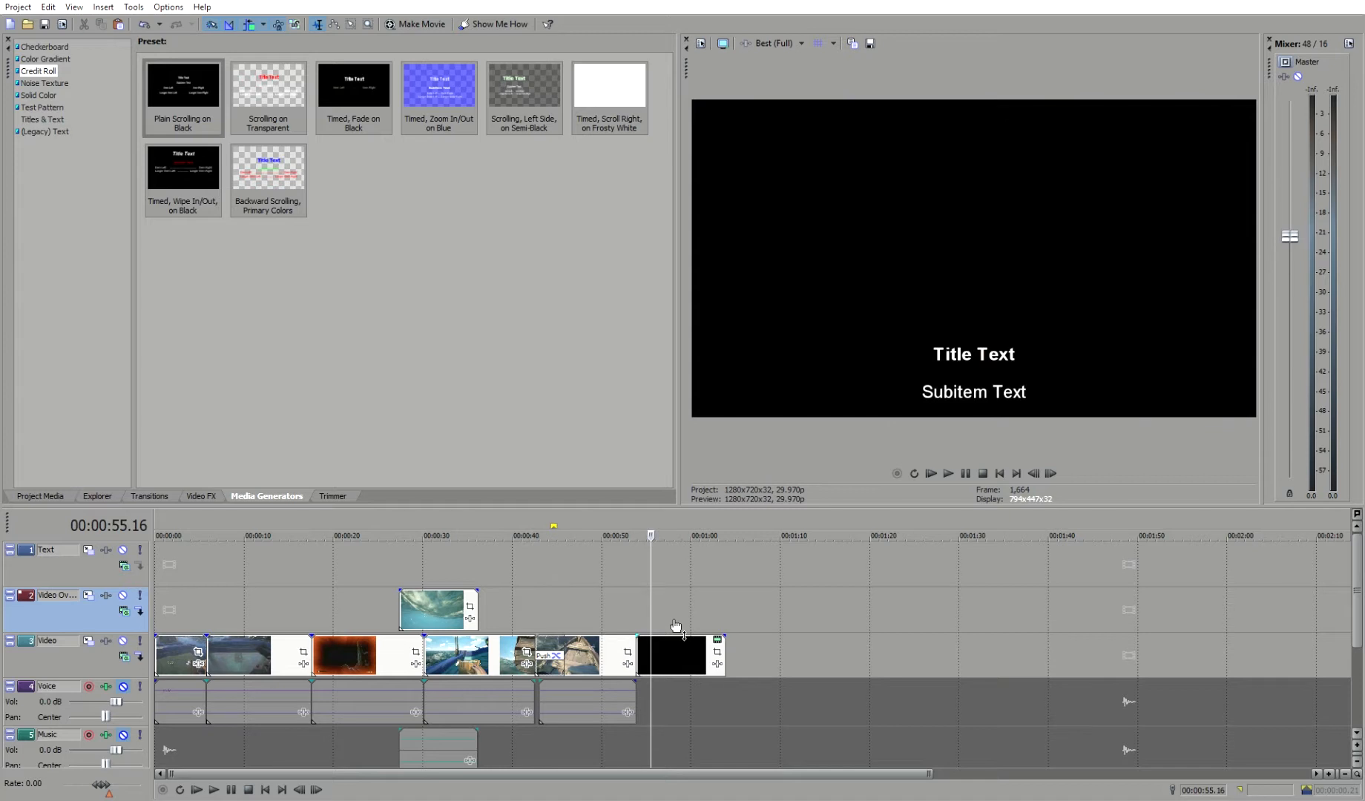
Preview the edited credit roll text at 00:00:59.06 and play it back from 00:00:56.10
{"action": "left_click", "coordinate": [683, 594]}
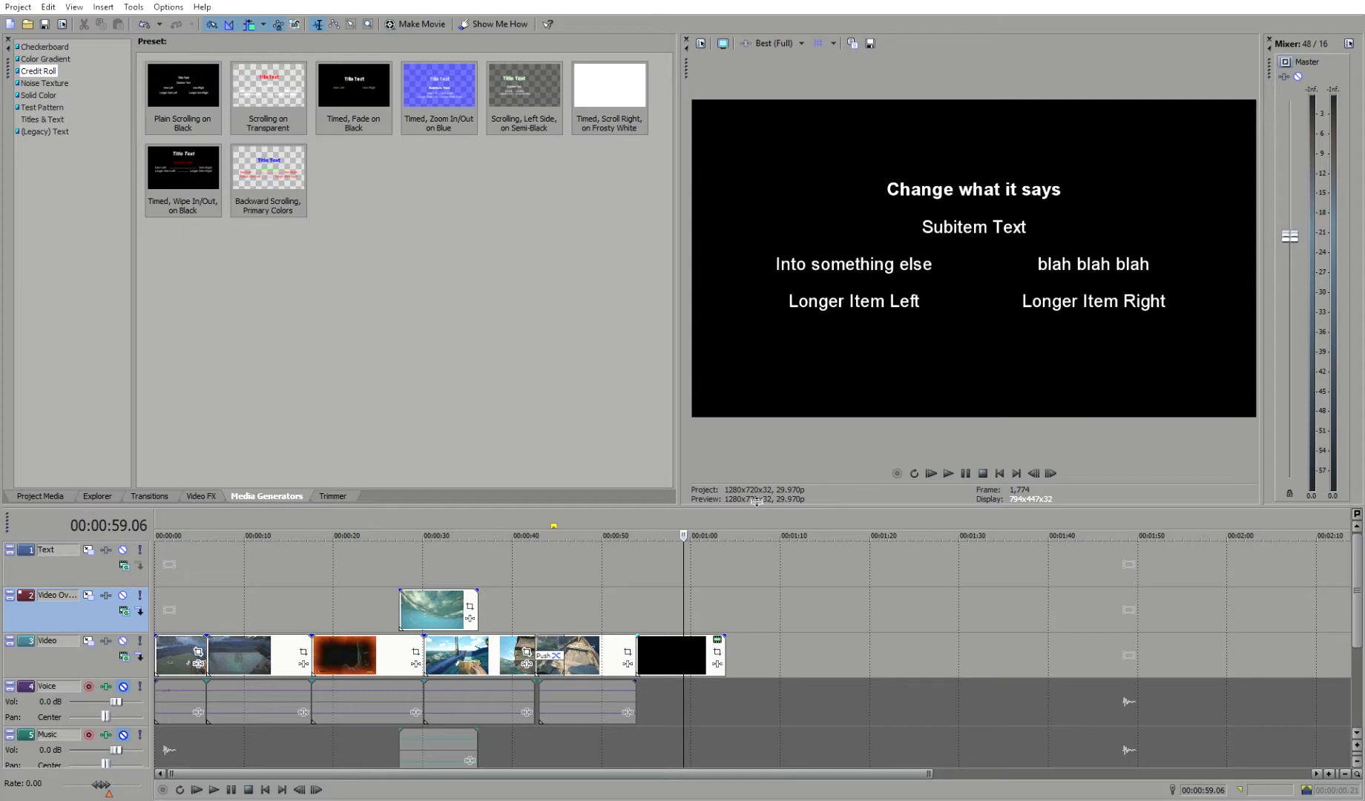
{"action": "left_click", "coordinate": [658, 602]}
{"action": "key", "text": "space"}
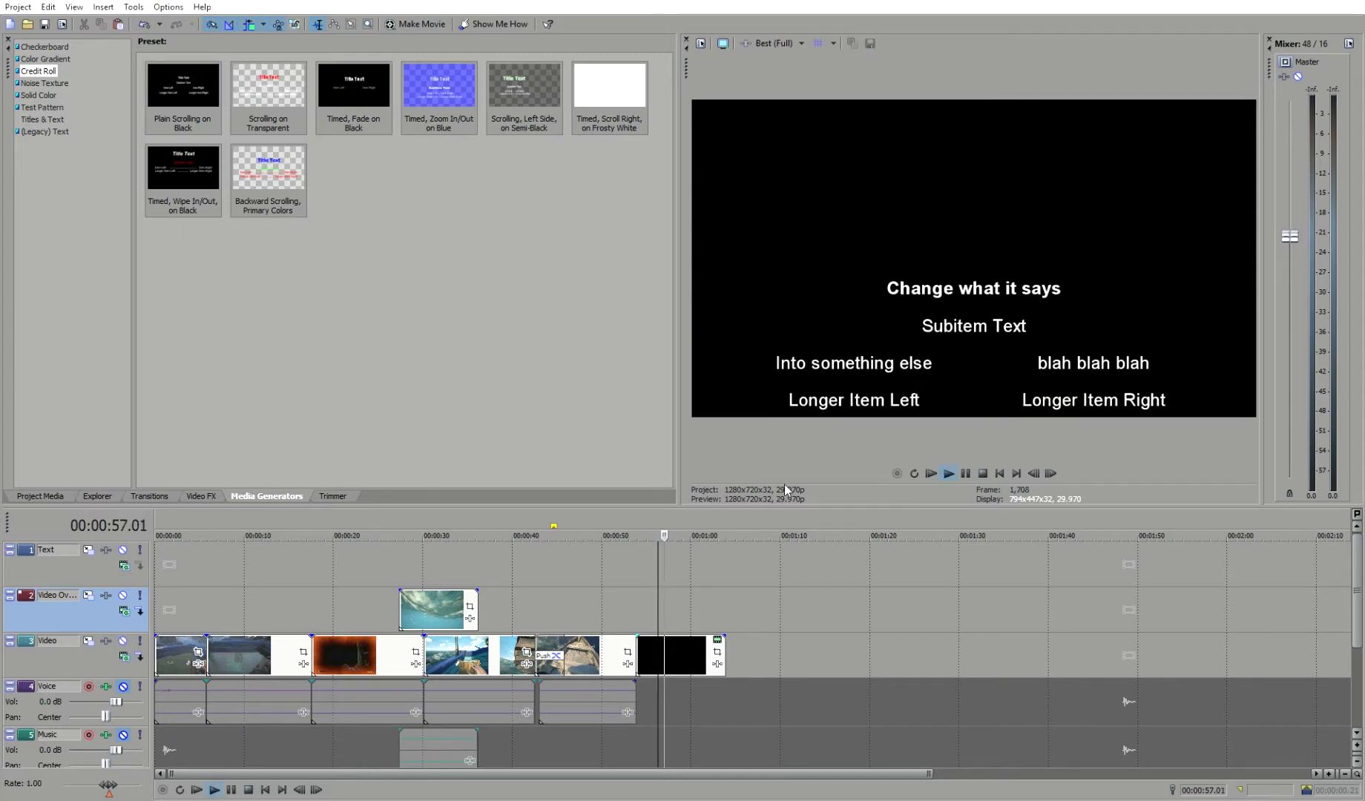
{"action": "key", "text": "space"}
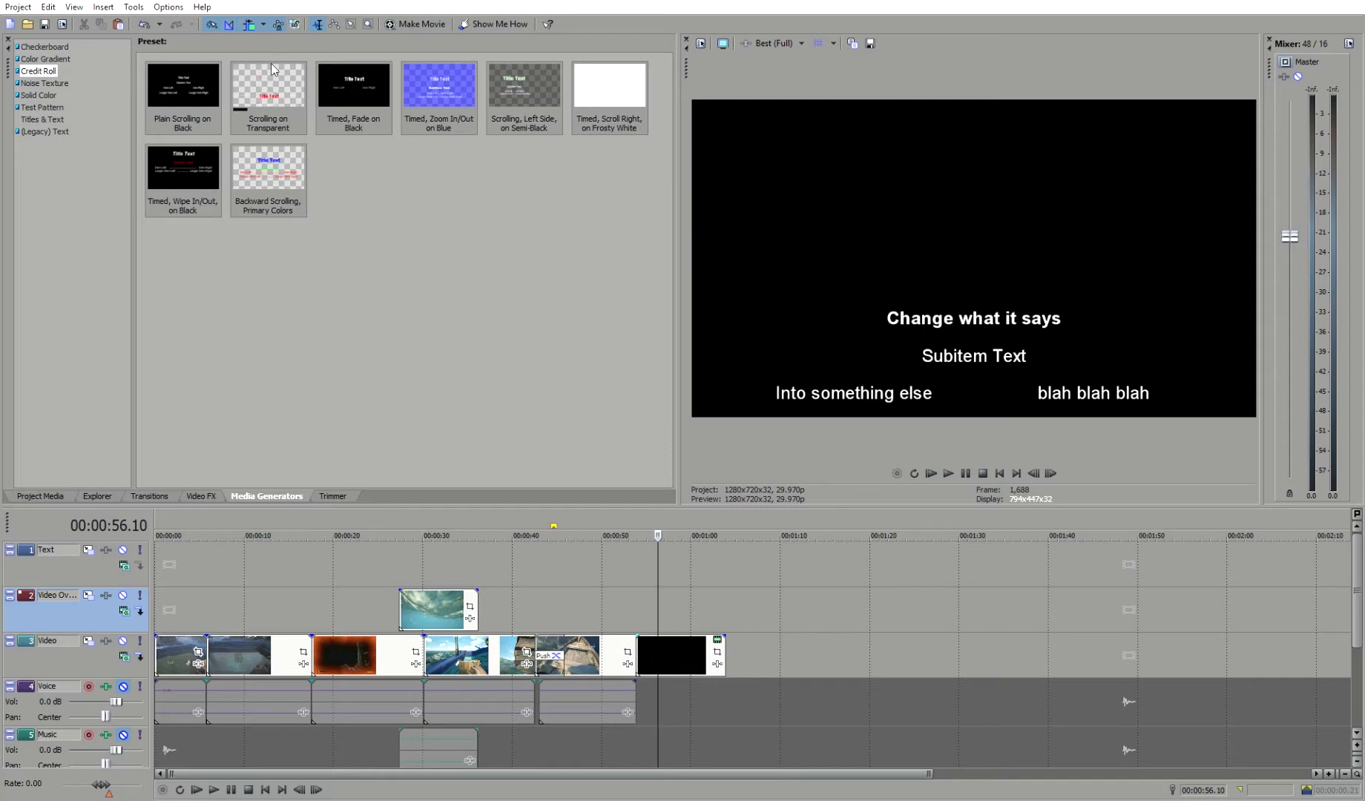
Add a Credit Roll with the Scrolling on Transparent preset to the overlay track above the last gameplay segment and play it from 00:00:48.11
{"action": "left_click_drag", "start_coordinate": [266, 77], "coordinate": [567, 600]}
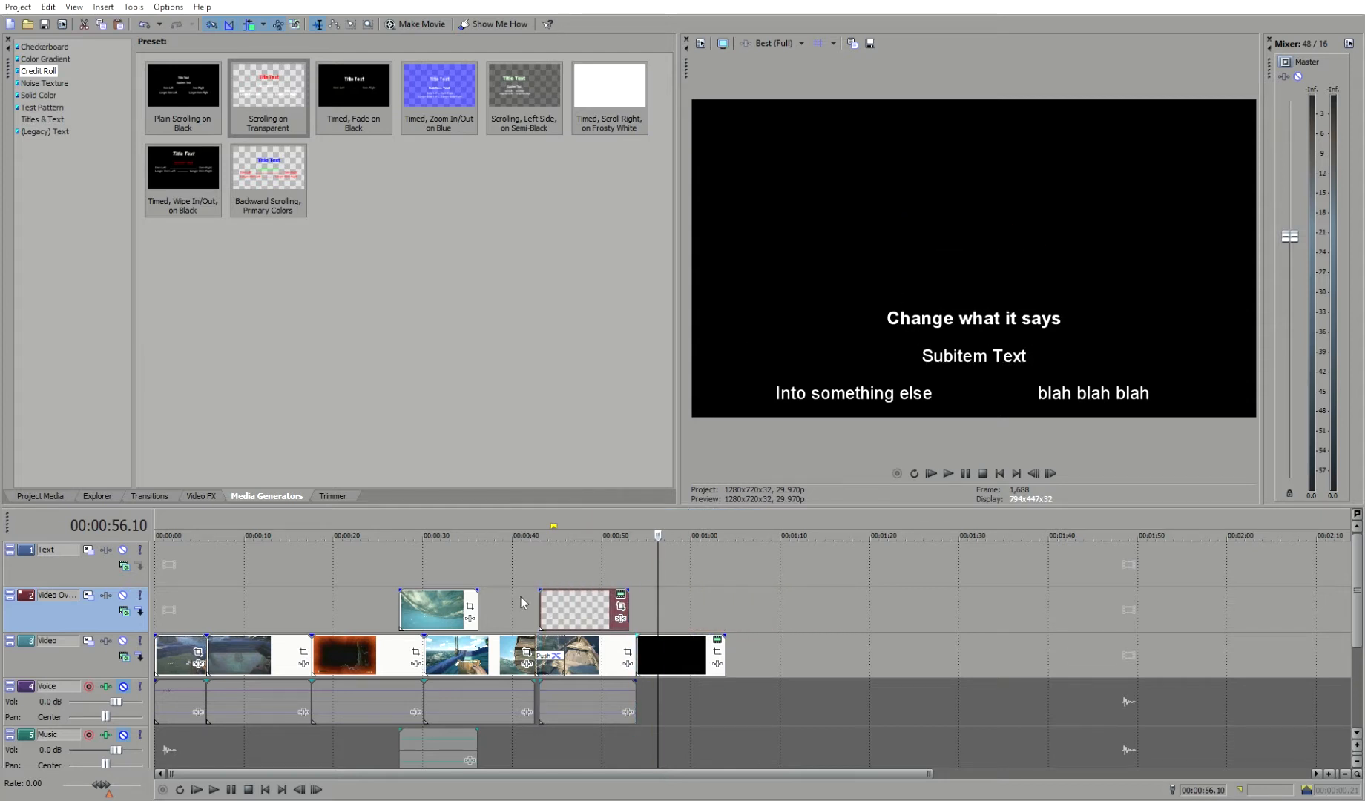
{"action": "left_click", "coordinate": [587, 559]}
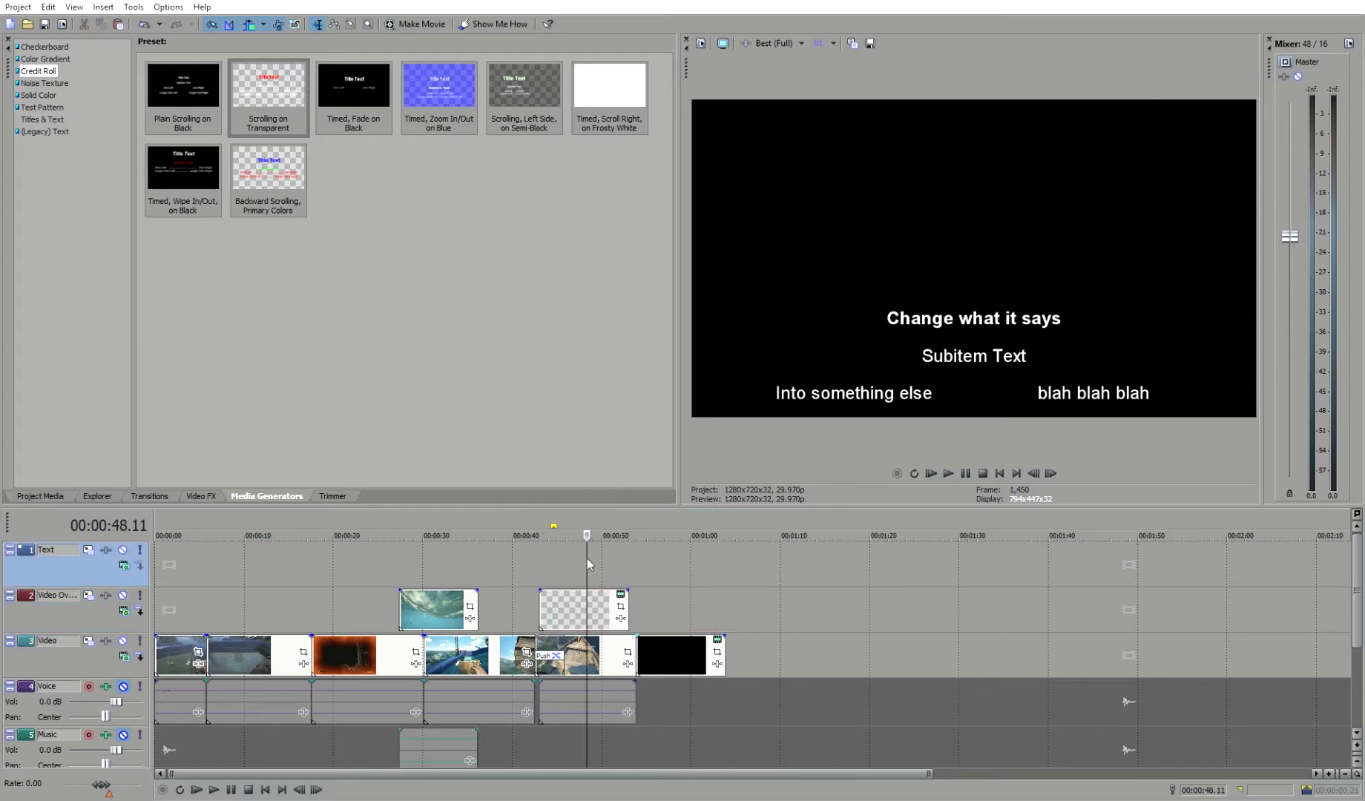
{"action": "key", "text": "space"}
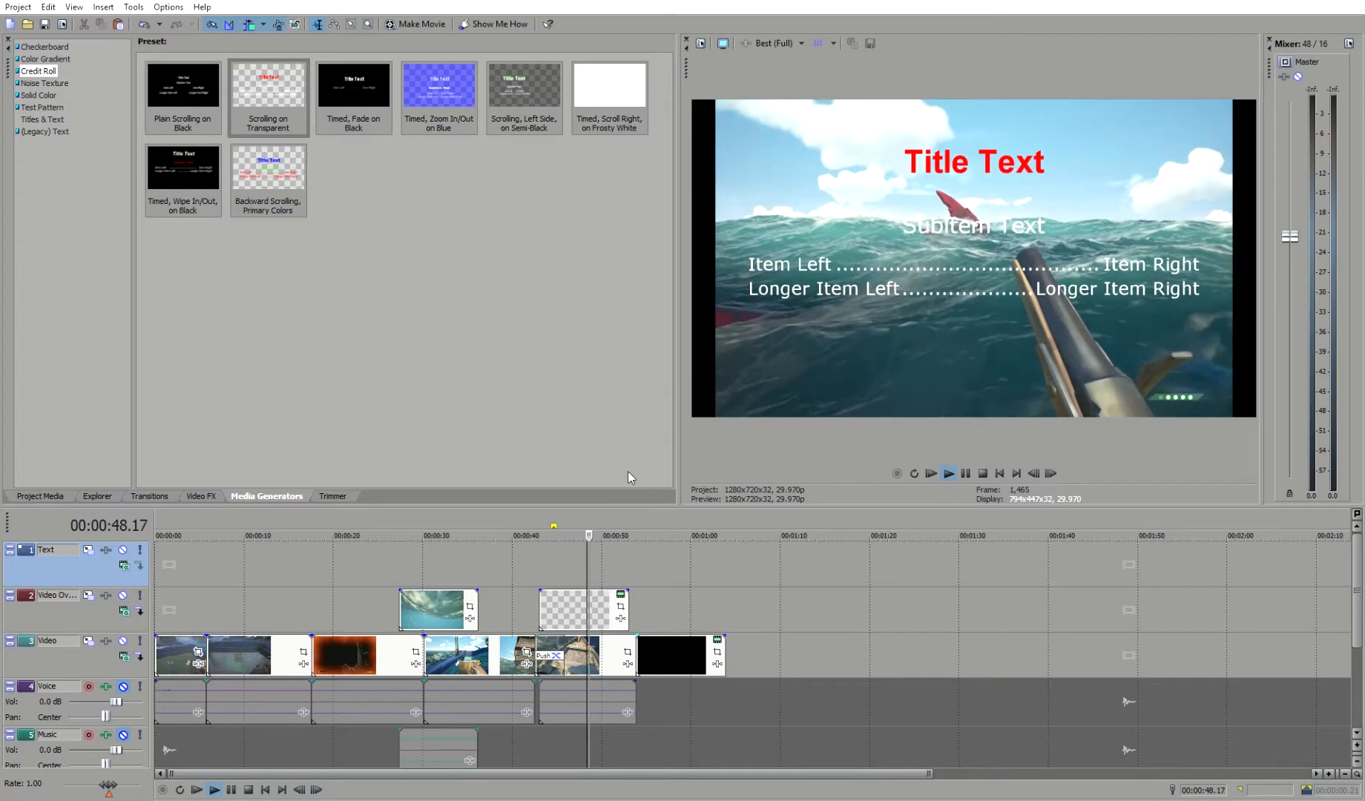
{"action": "key", "text": "space"}
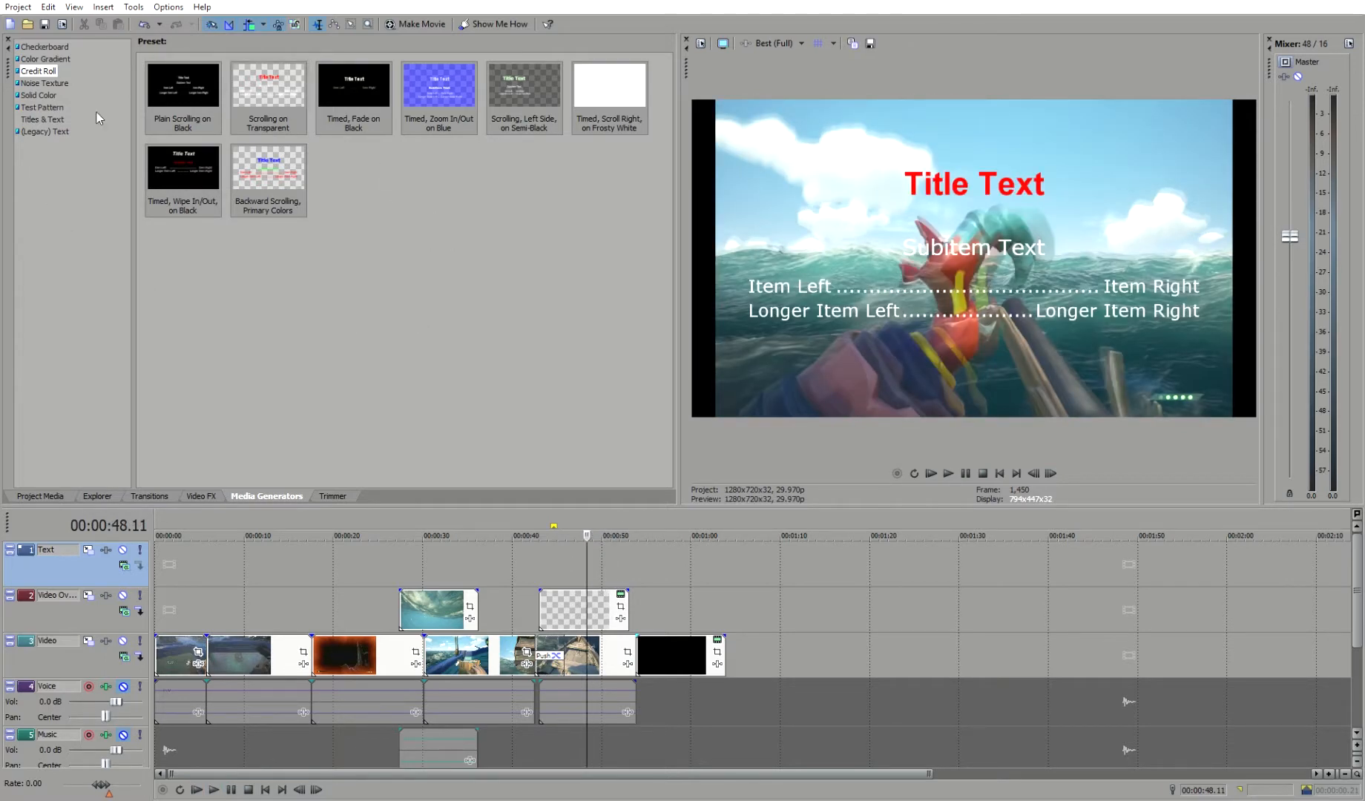
Browse the other media generators, add the Color Bars (NTSC) test pattern to the overlay track before the existing overlay clip, and preview it at 00:00:21.05
{"action": "left_click", "coordinate": [44, 58]}
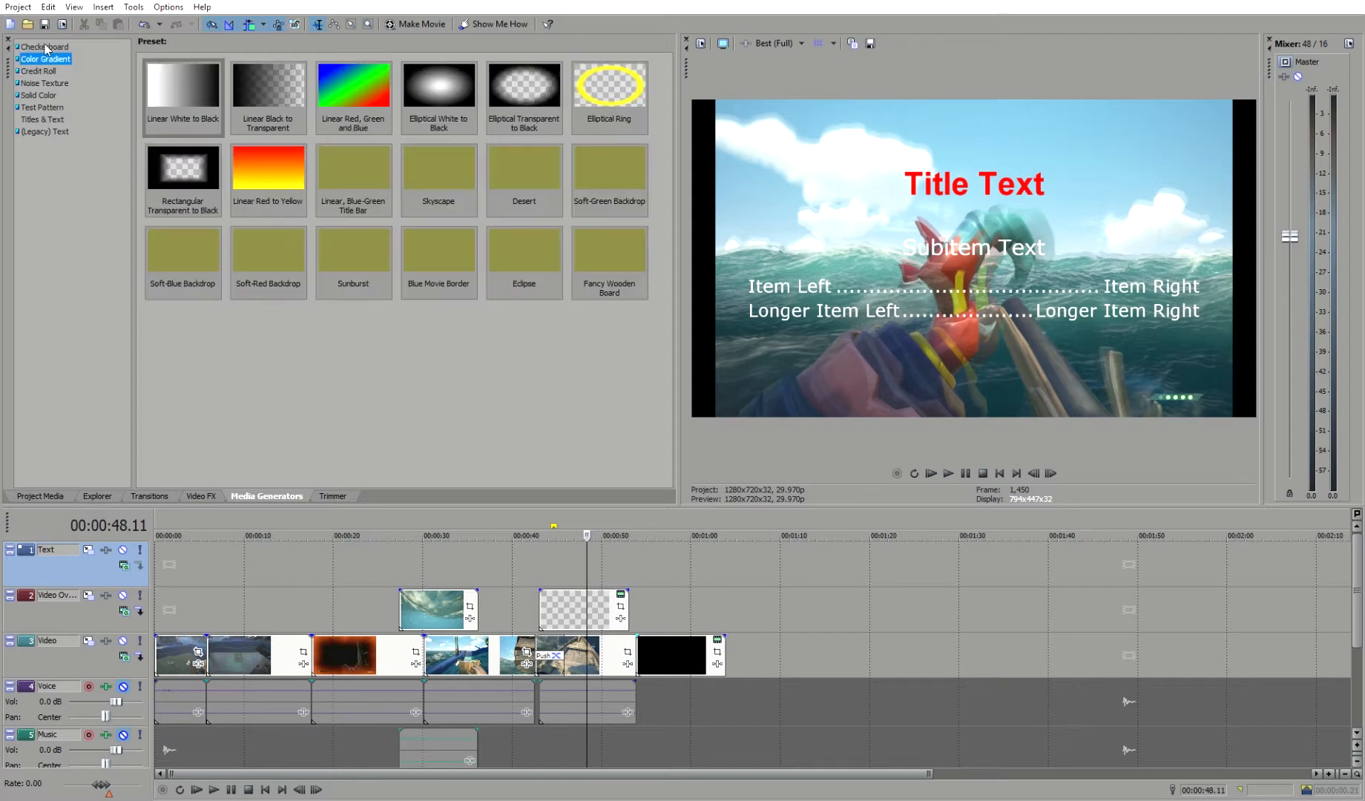
{"action": "left_click", "coordinate": [45, 83]}
{"action": "left_click", "coordinate": [40, 95]}
{"action": "left_click", "coordinate": [42, 107]}
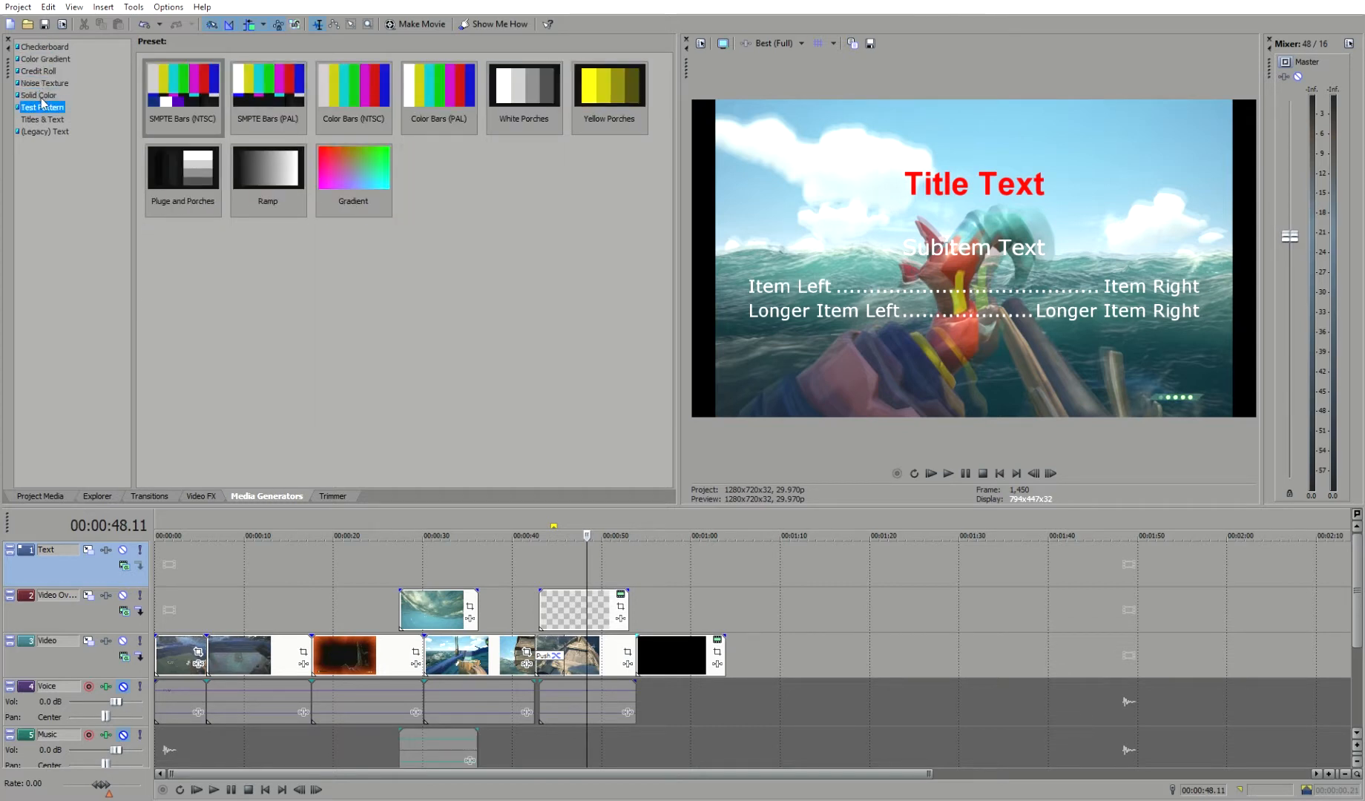
{"action": "left_click_drag", "start_coordinate": [394, 85], "coordinate": [322, 571]}
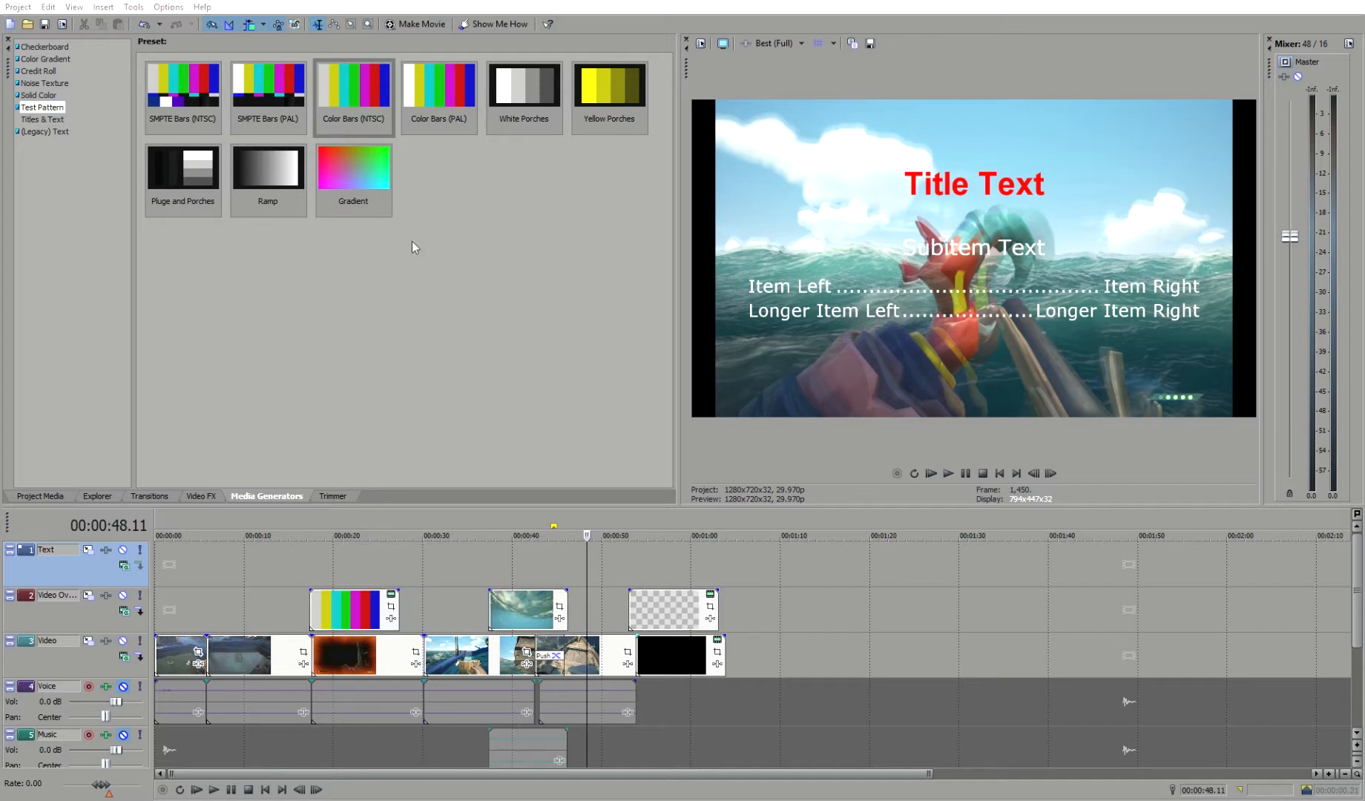
{"action": "left_click", "coordinate": [344, 565]}
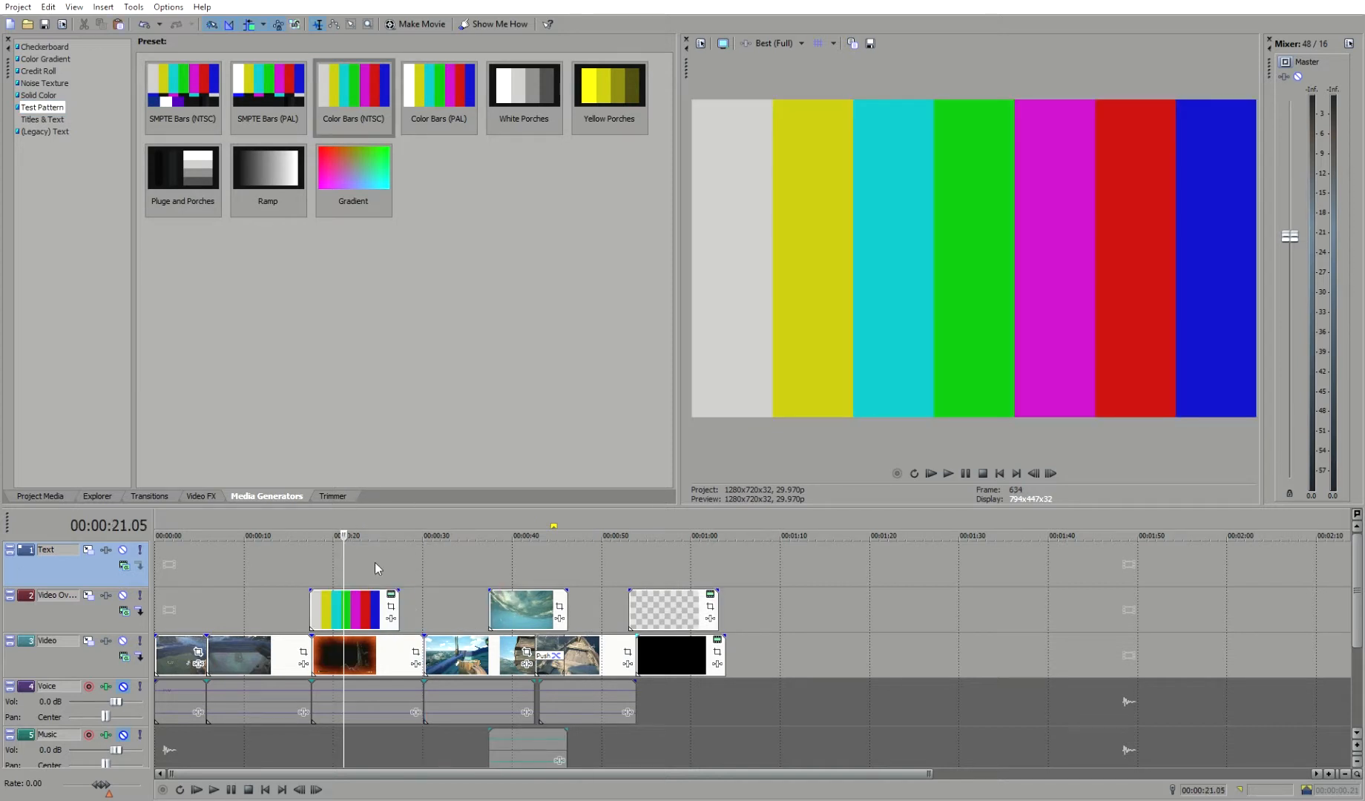
Apply the Chroma Keyer video effect to the color bars clip and sample its green bar in the preview as the key color
{"action": "left_click", "coordinate": [201, 494]}
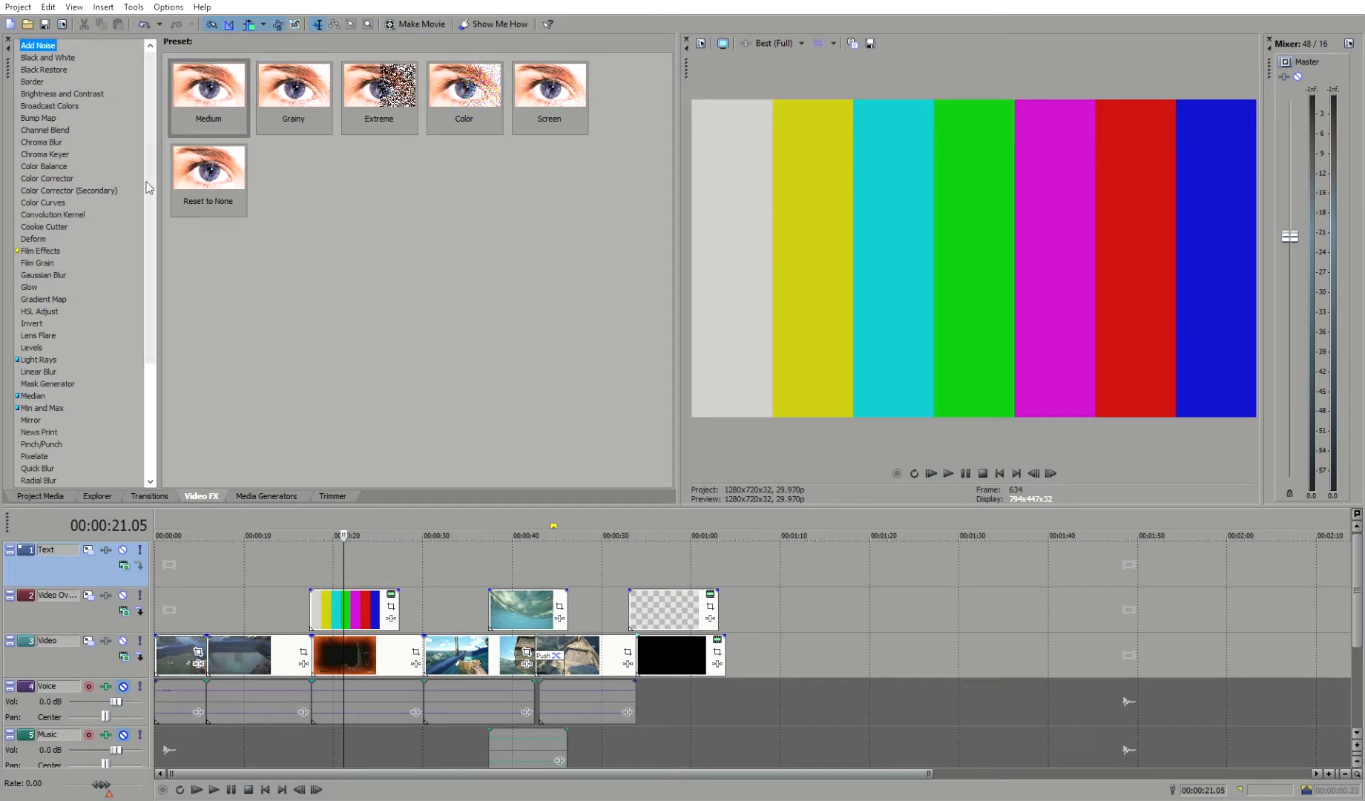
{"action": "left_click_drag", "start_coordinate": [152, 182], "coordinate": [139, 146]}
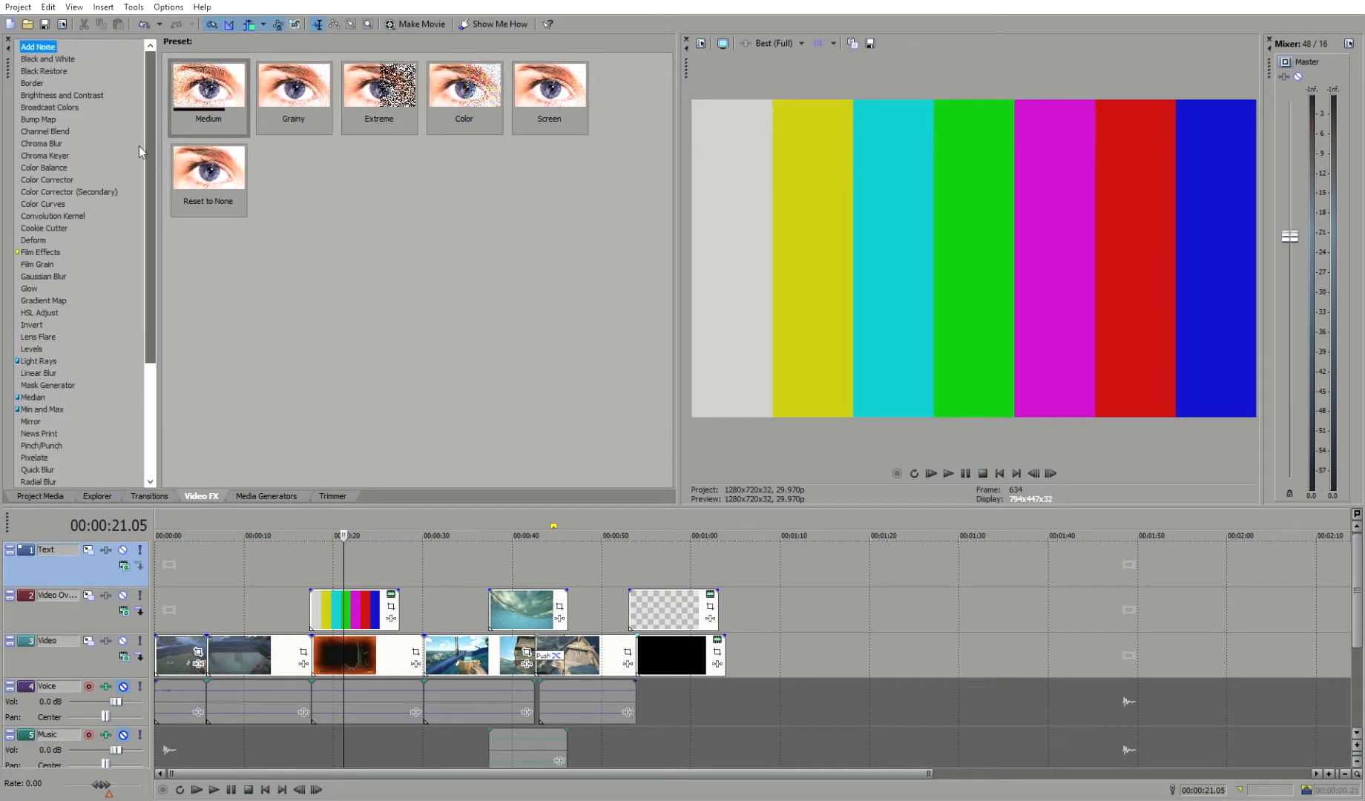
{"action": "scroll", "coordinate": [50, 285], "scroll_direction": "down", "scroll_amount": 5}
{"action": "scroll", "coordinate": [49, 287], "scroll_direction": "up", "scroll_amount": 5}
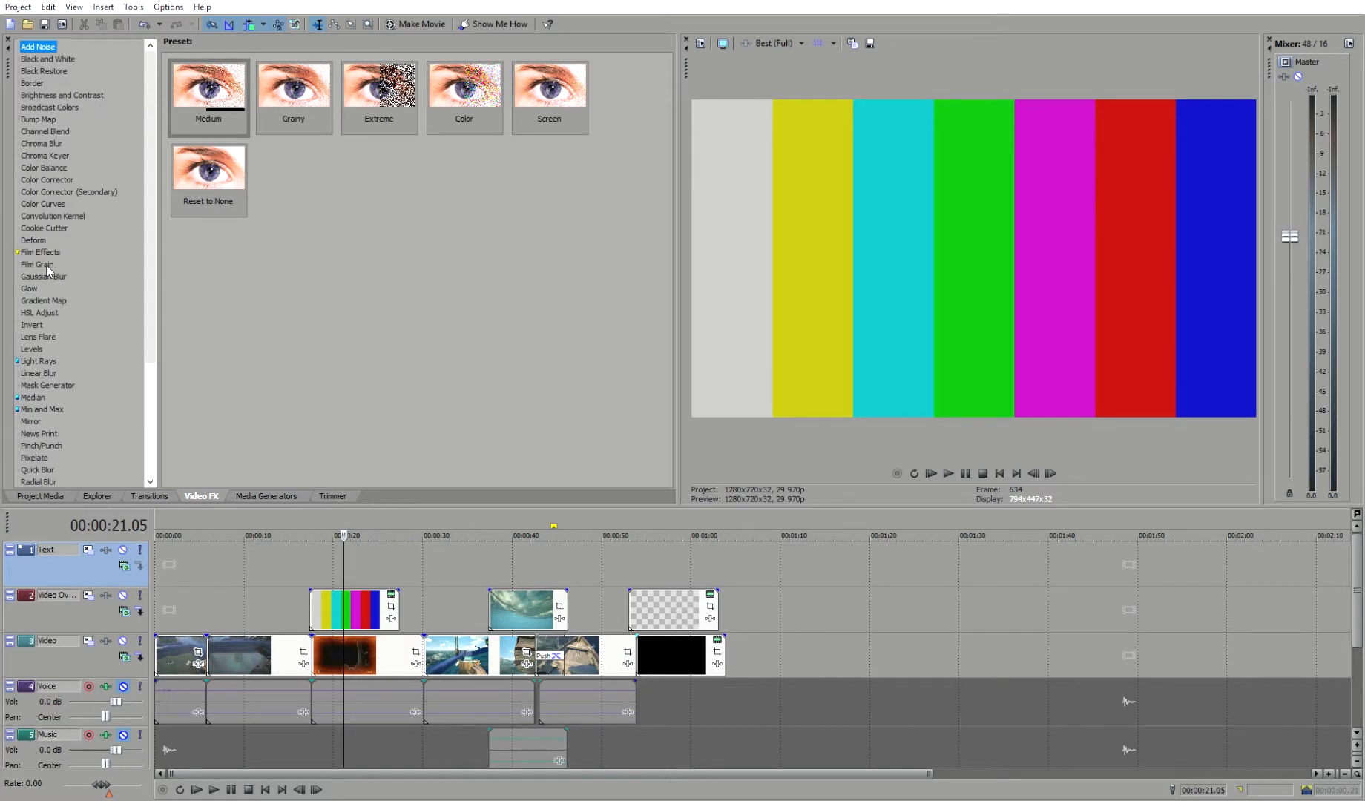
{"action": "left_click", "coordinate": [39, 155]}
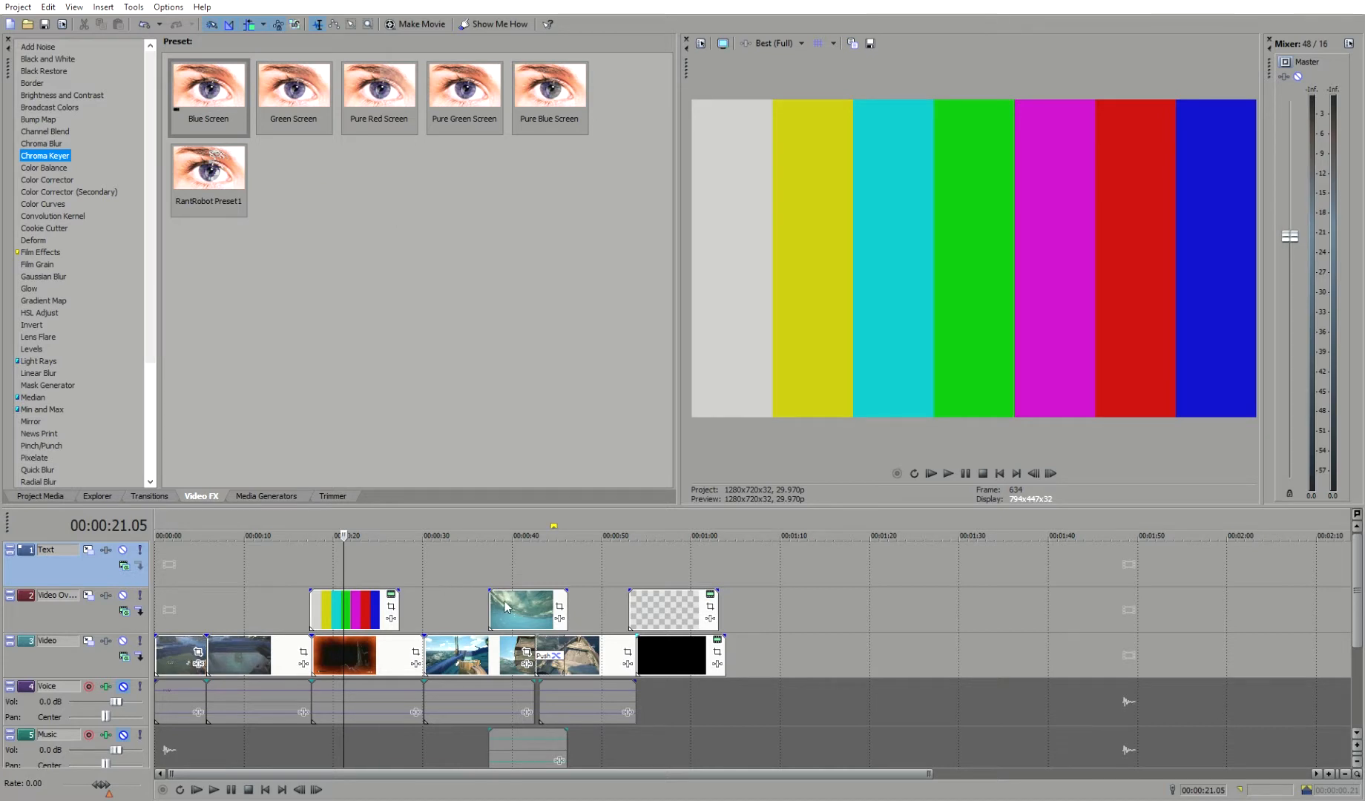
{"action": "left_click_drag", "start_coordinate": [349, 603], "coordinate": [351, 602]}
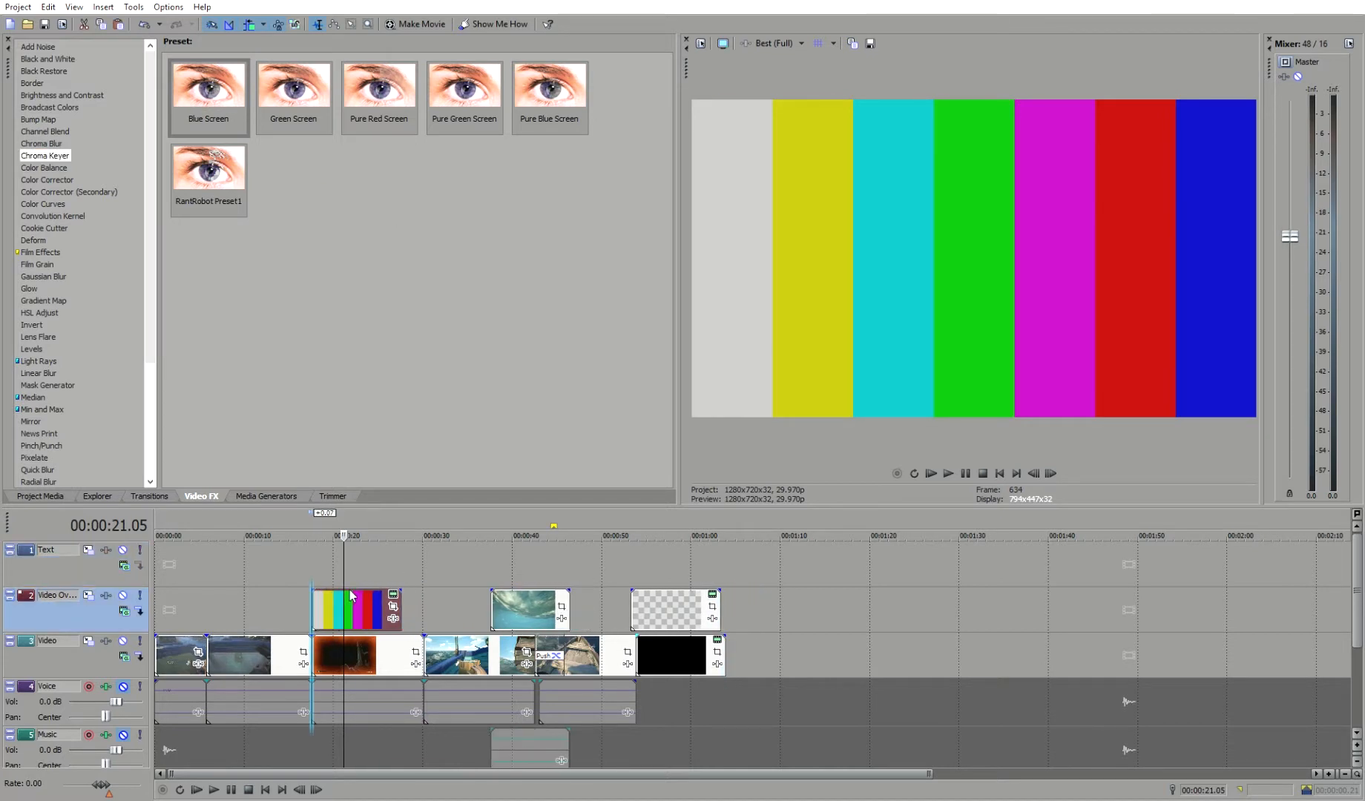
{"action": "left_click_drag", "start_coordinate": [286, 87], "coordinate": [363, 596]}
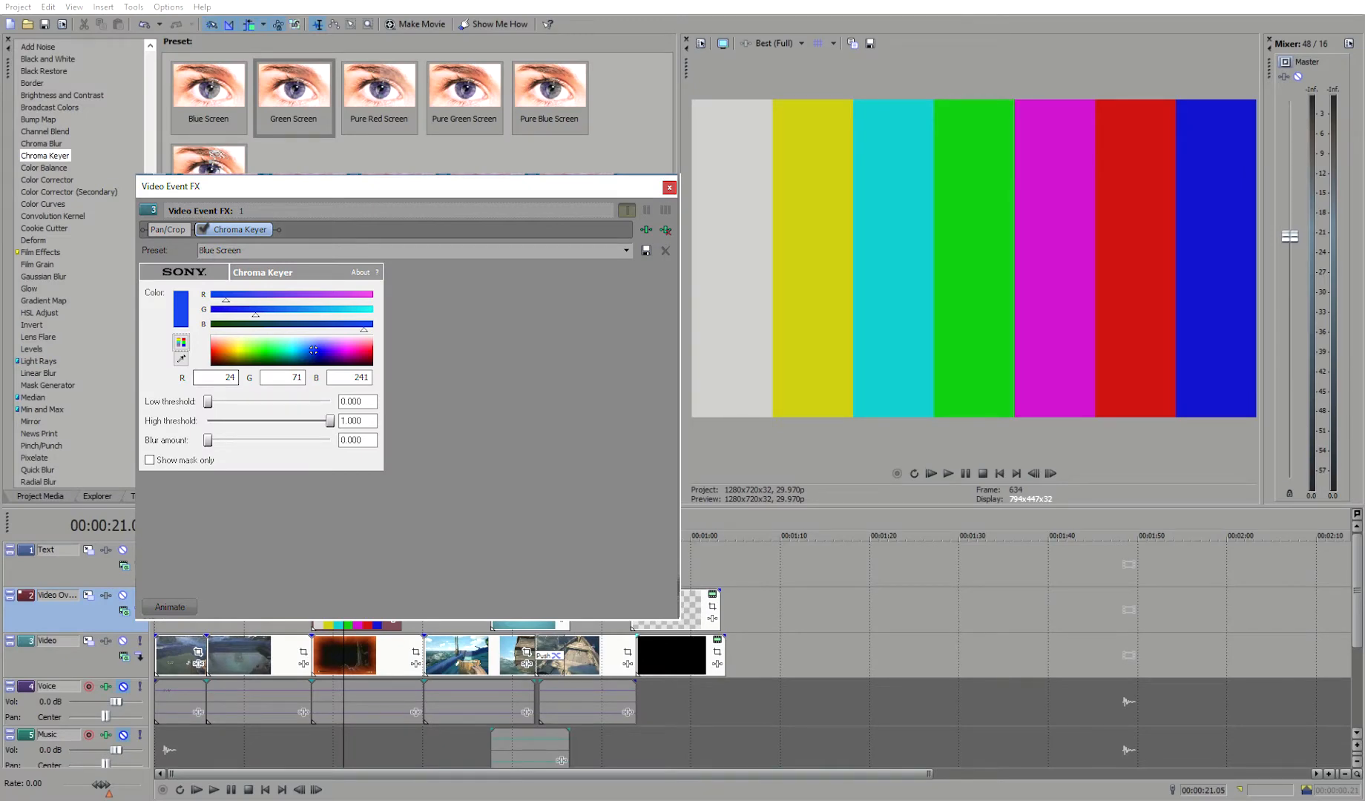
{"action": "left_click", "coordinate": [181, 359]}
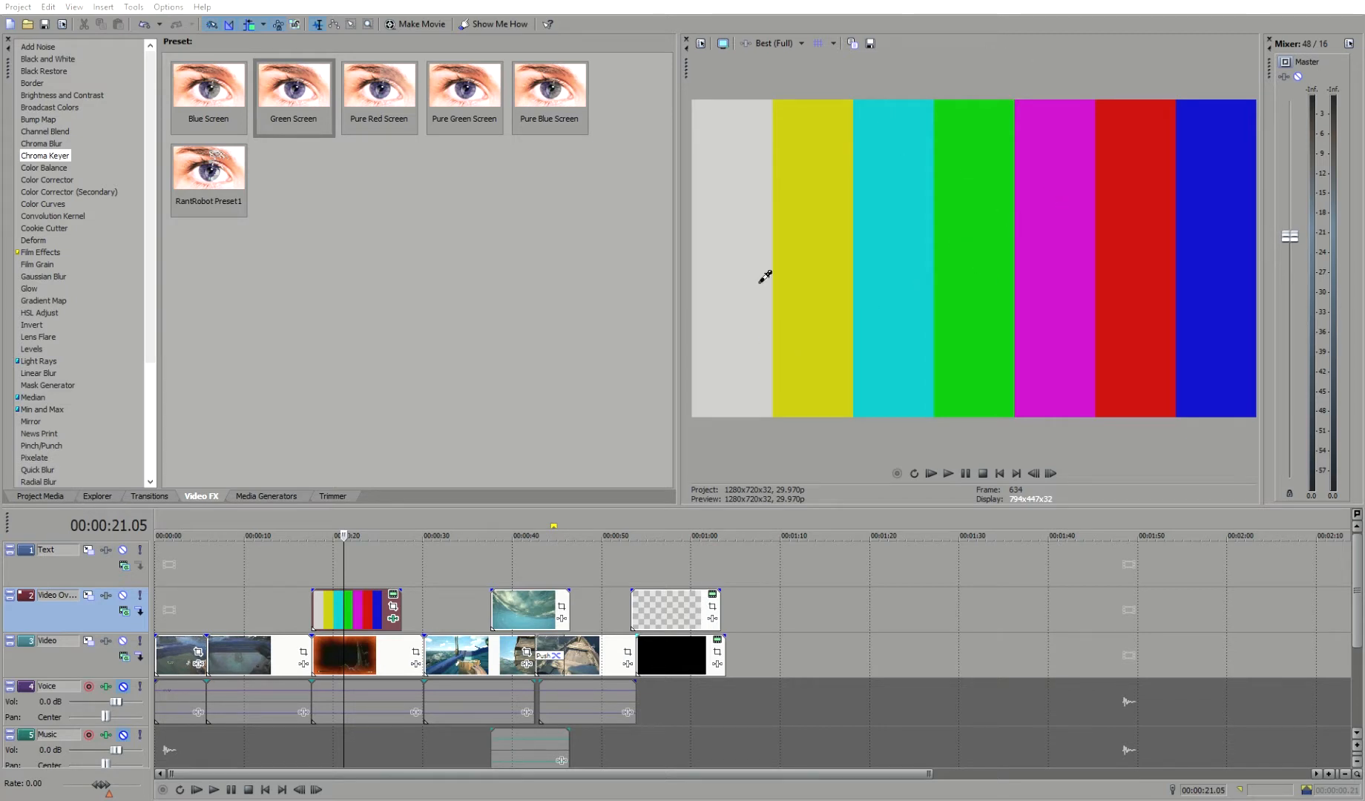
{"action": "left_click", "coordinate": [976, 243]}
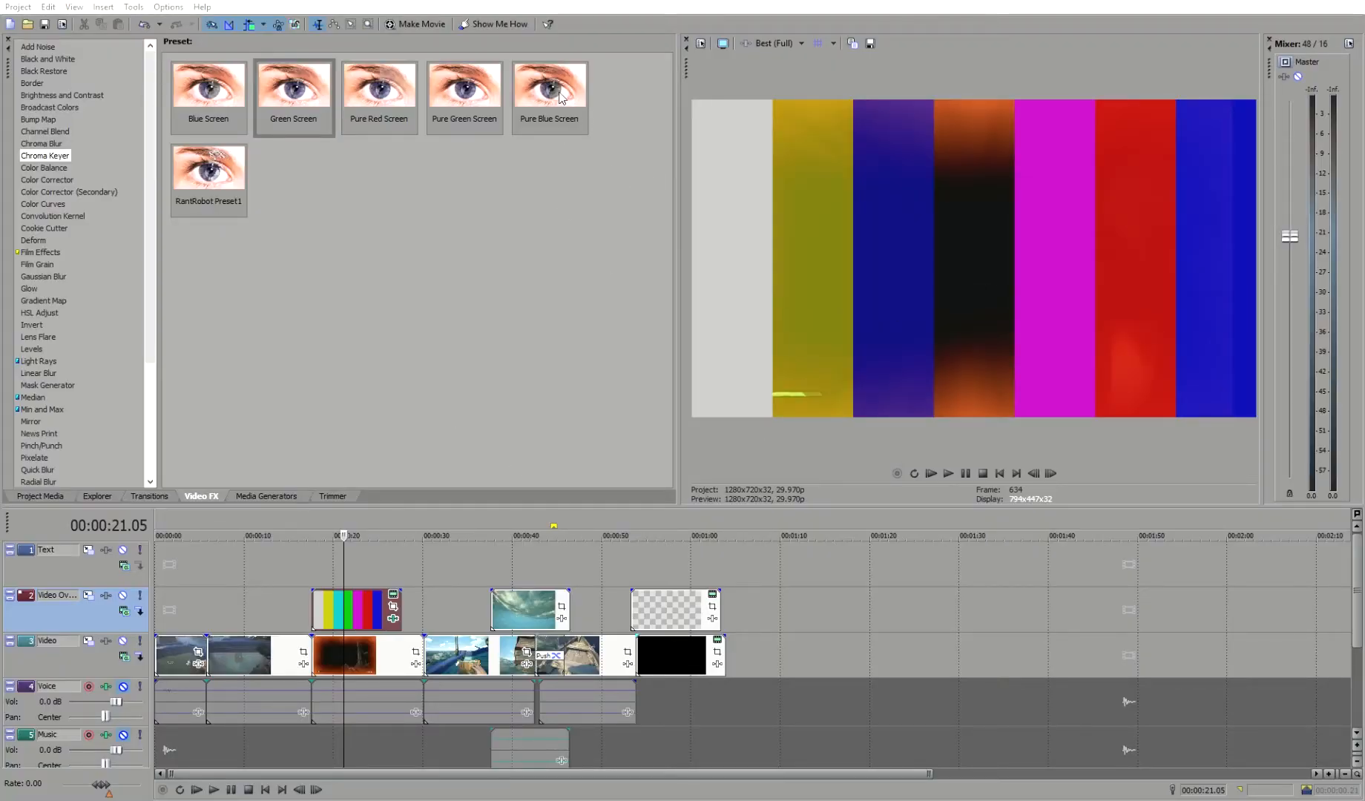
Move the color bars clip over the second Video segment so both end together, and play the keyed result from 00:00:12.17
{"action": "left_click_drag", "start_coordinate": [354, 567], "coordinate": [258, 603]}
{"action": "left_click", "coordinate": [242, 566]}
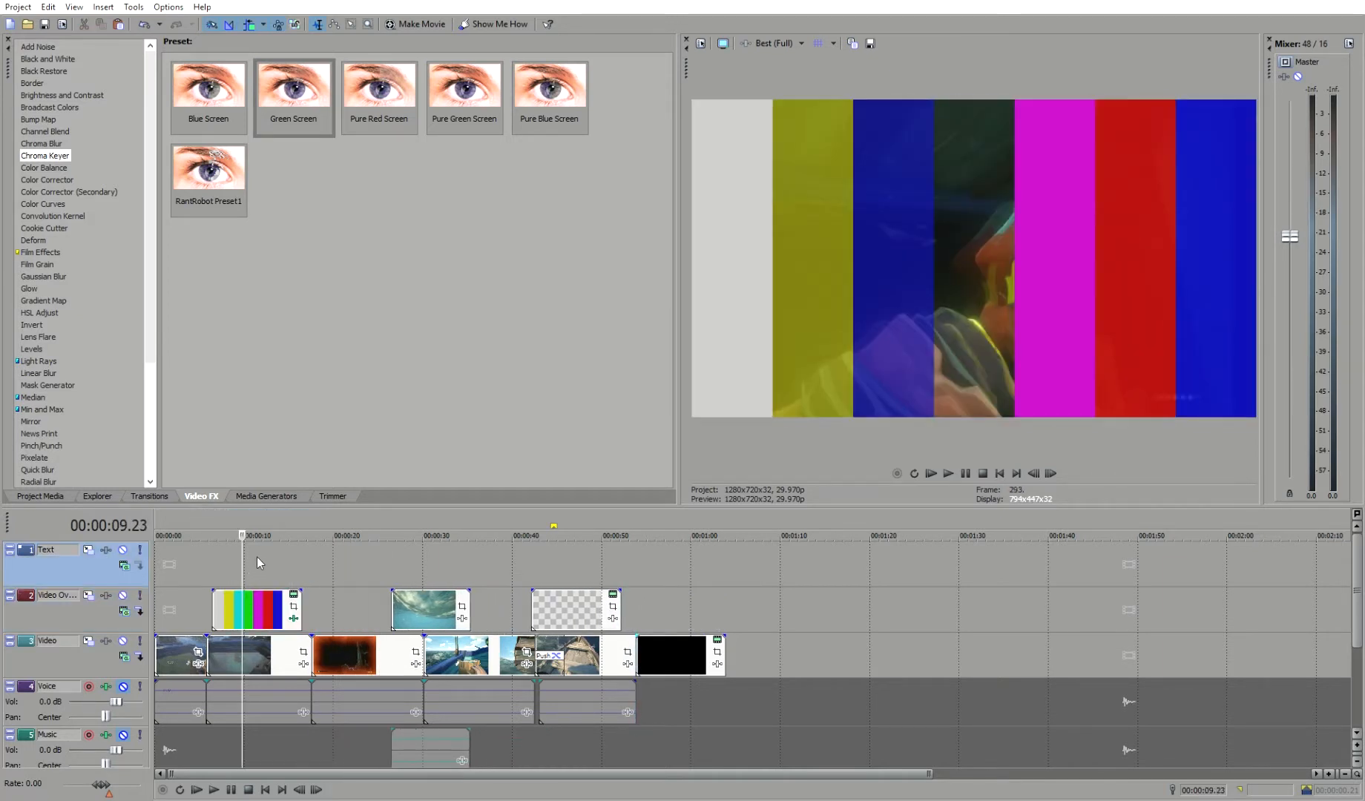
{"action": "left_click", "coordinate": [266, 562]}
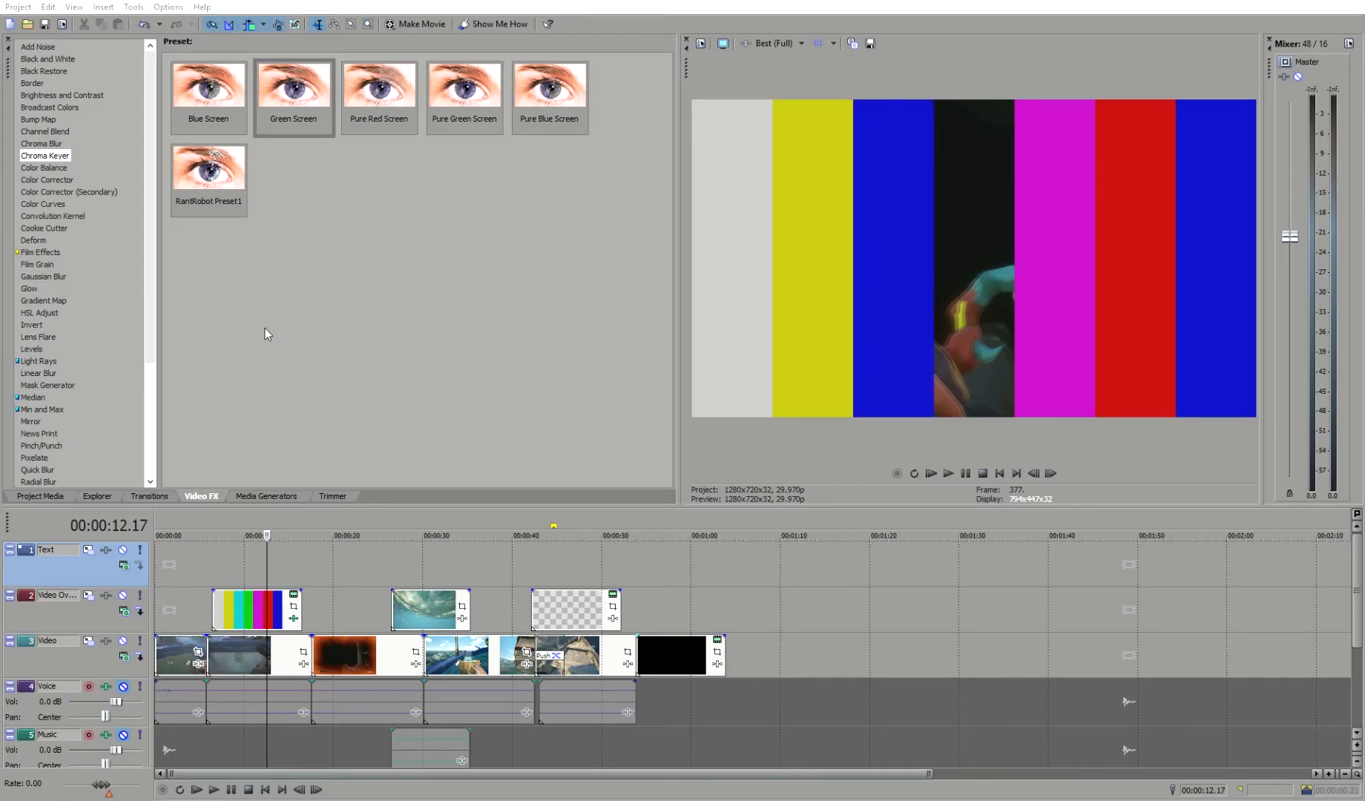
{"action": "left_click_drag", "start_coordinate": [251, 599], "coordinate": [261, 600]}
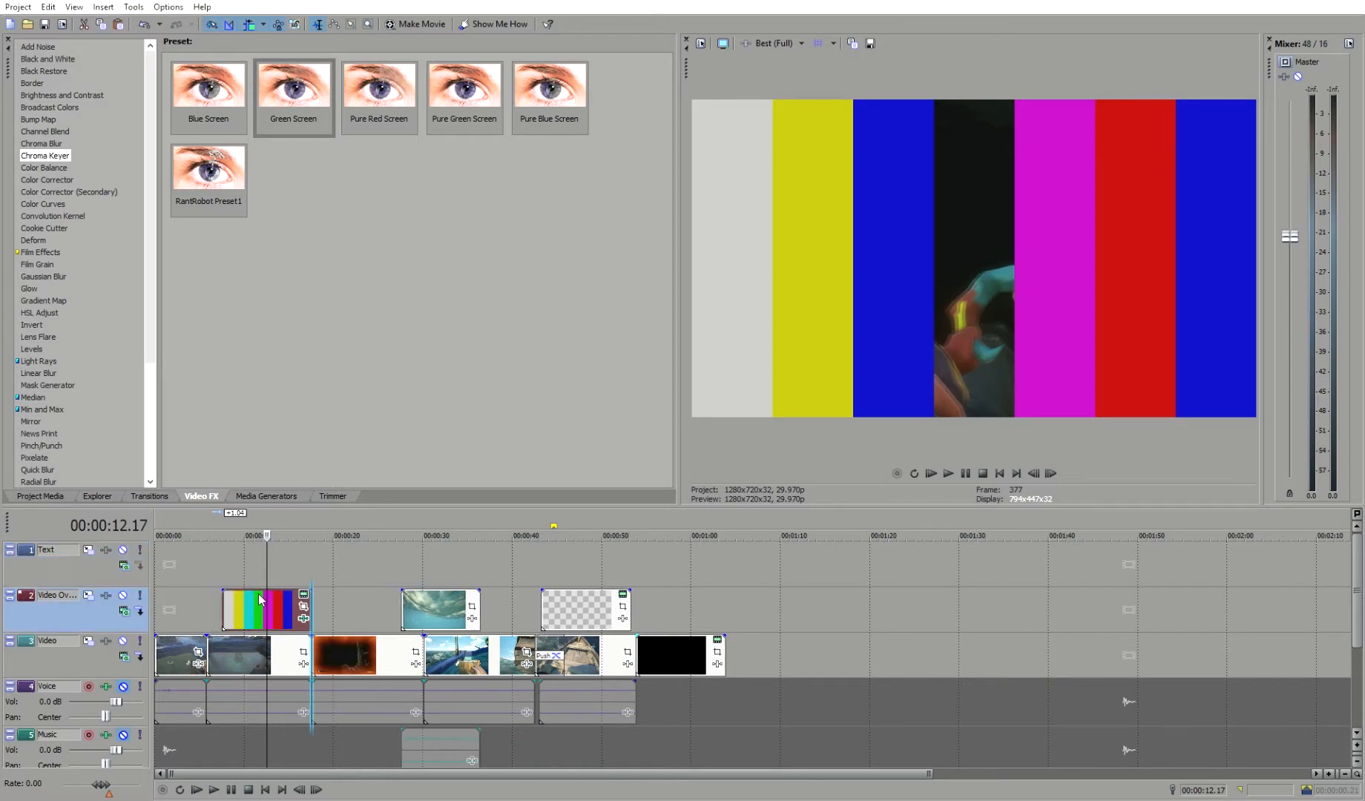
{"action": "key", "text": "space"}
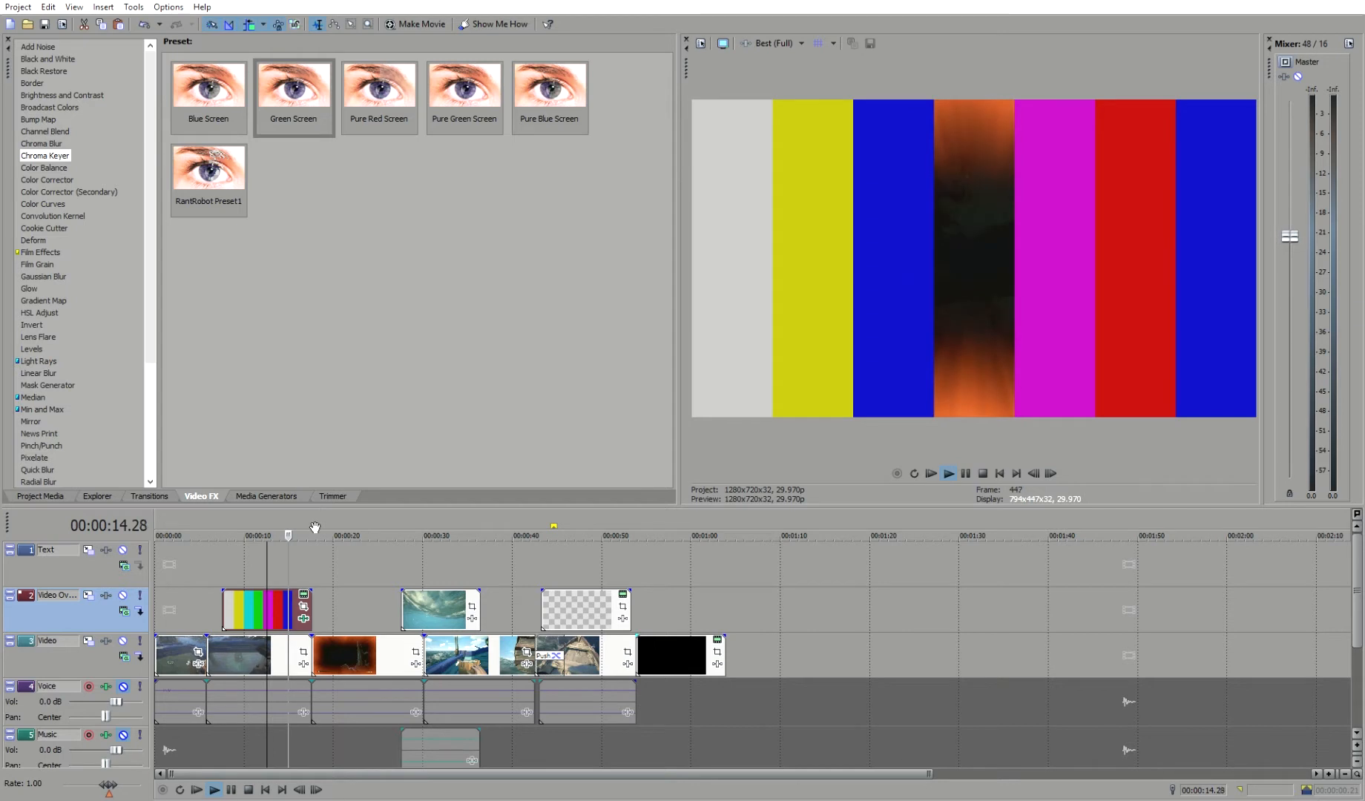
{"action": "key", "text": "space"}
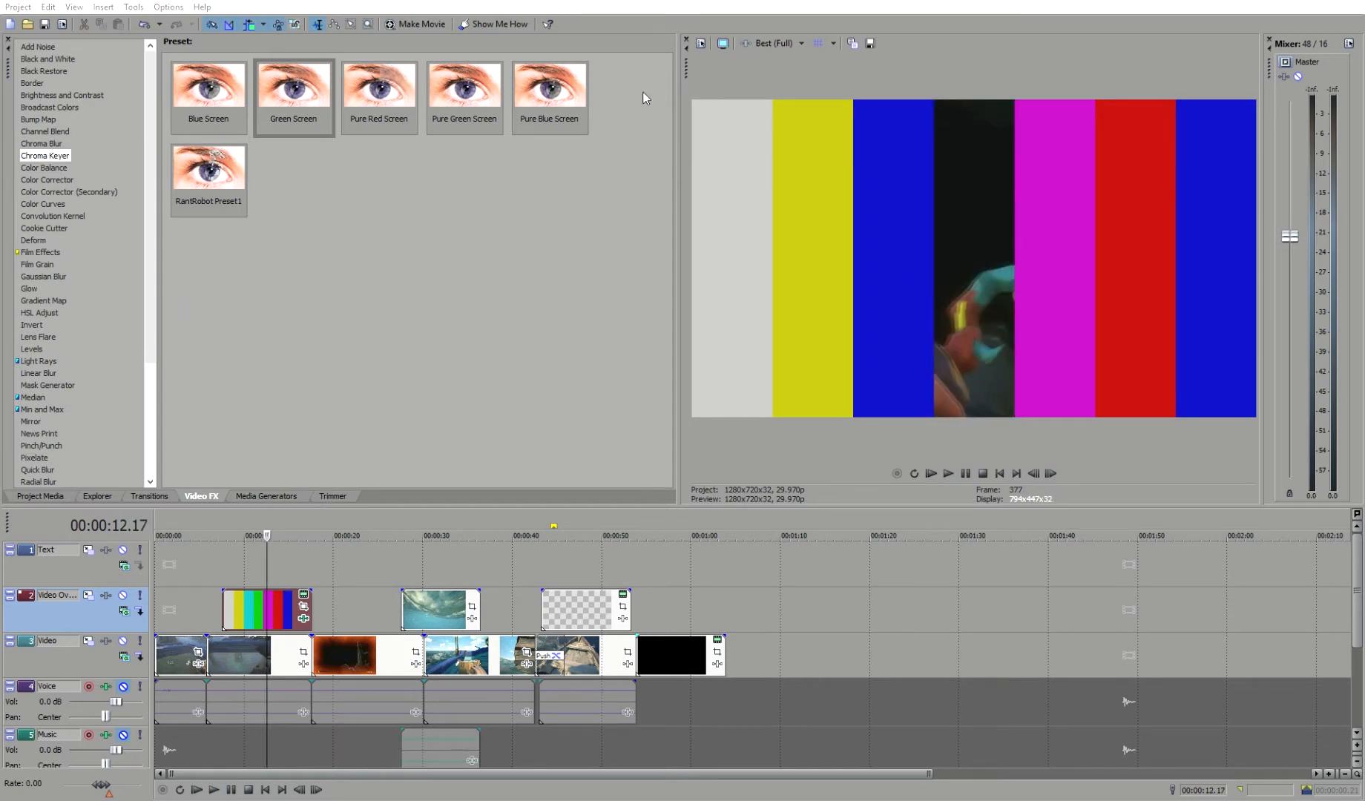
Preview the arranged project at various points along the timeline, from the first segment through the closing credits and beyond
{"action": "left_click", "coordinate": [321, 558]}
{"action": "left_click", "coordinate": [236, 549]}
{"action": "left_click", "coordinate": [179, 545]}
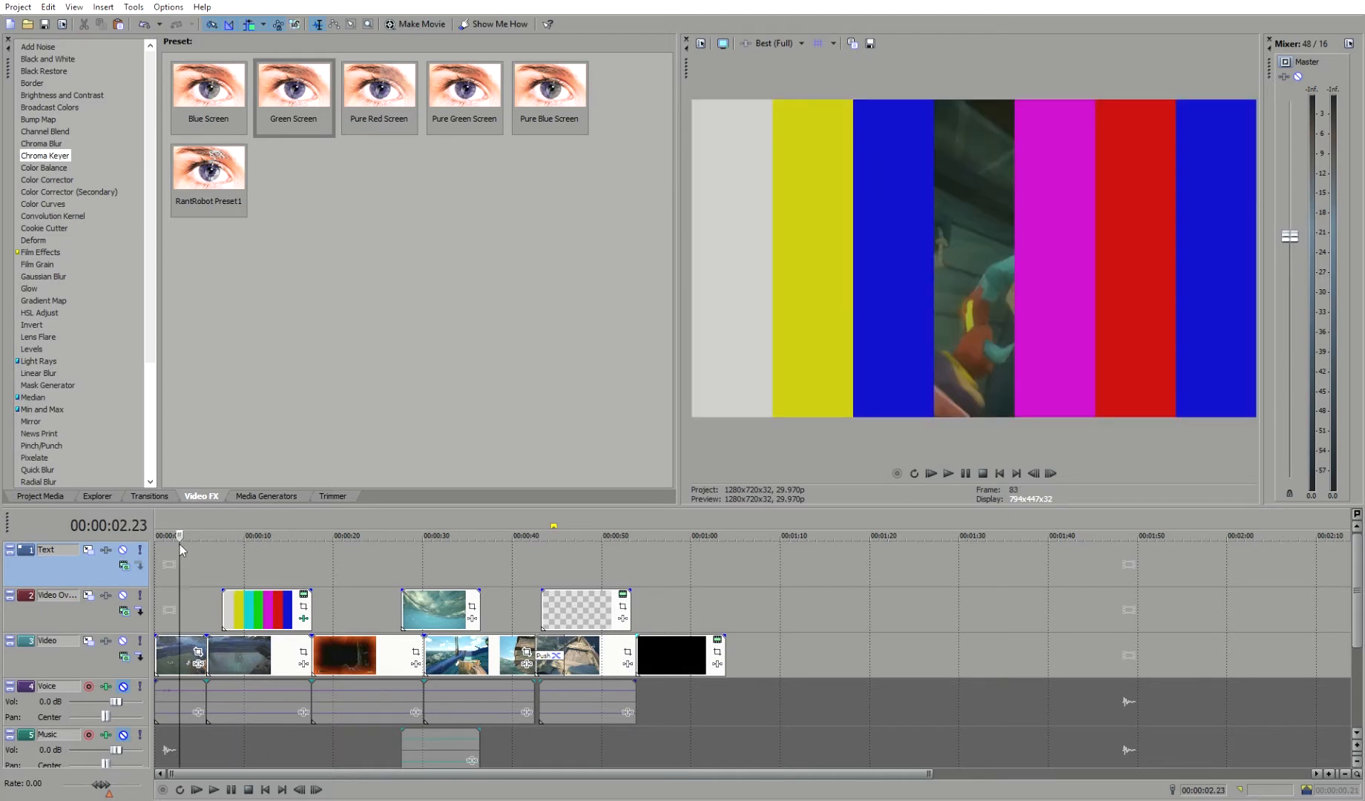
{"action": "left_click", "coordinate": [326, 546]}
{"action": "left_click", "coordinate": [500, 561]}
{"action": "left_click", "coordinate": [714, 561]}
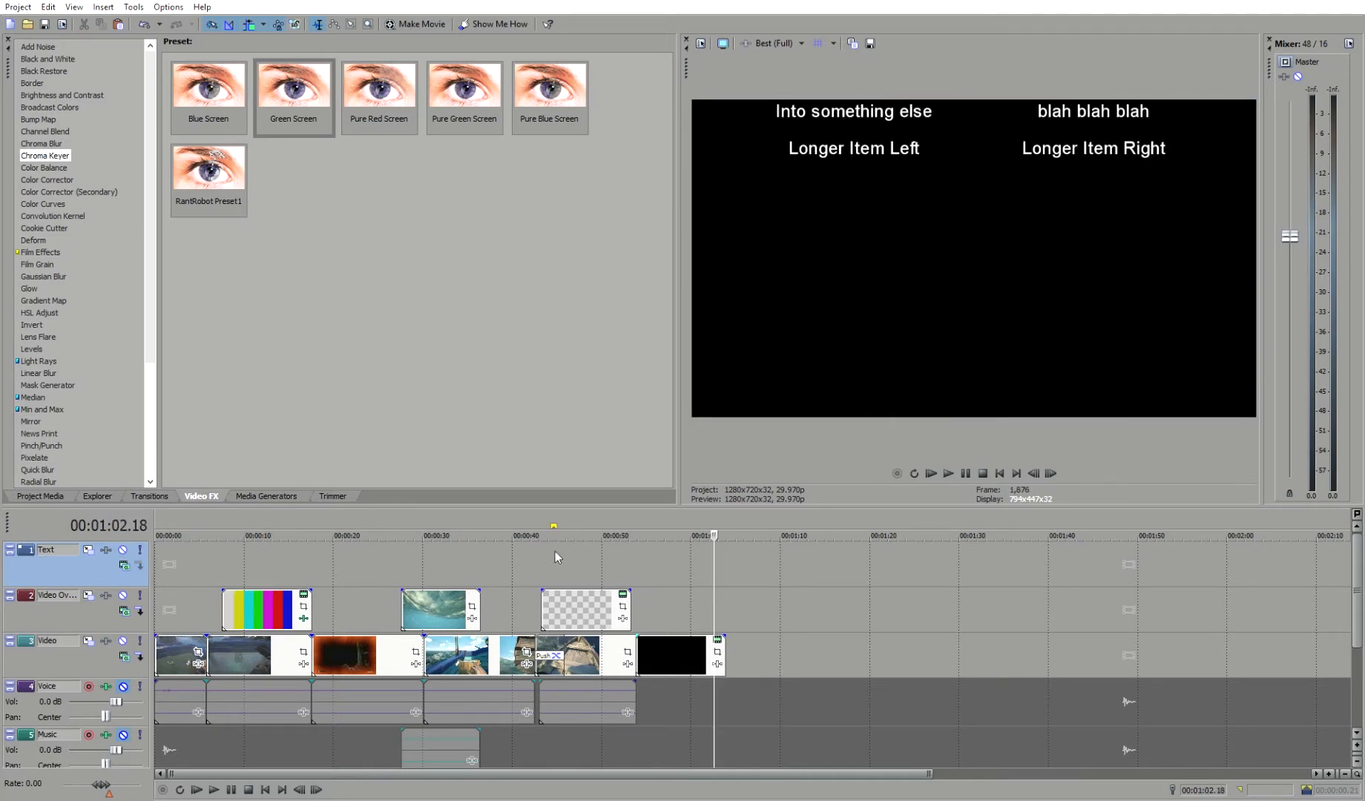
{"action": "left_click", "coordinate": [731, 562]}
{"action": "left_click", "coordinate": [871, 564]}
{"action": "left_click", "coordinate": [686, 560]}
{"action": "left_click", "coordinate": [515, 543]}
{"action": "left_click", "coordinate": [784, 552]}
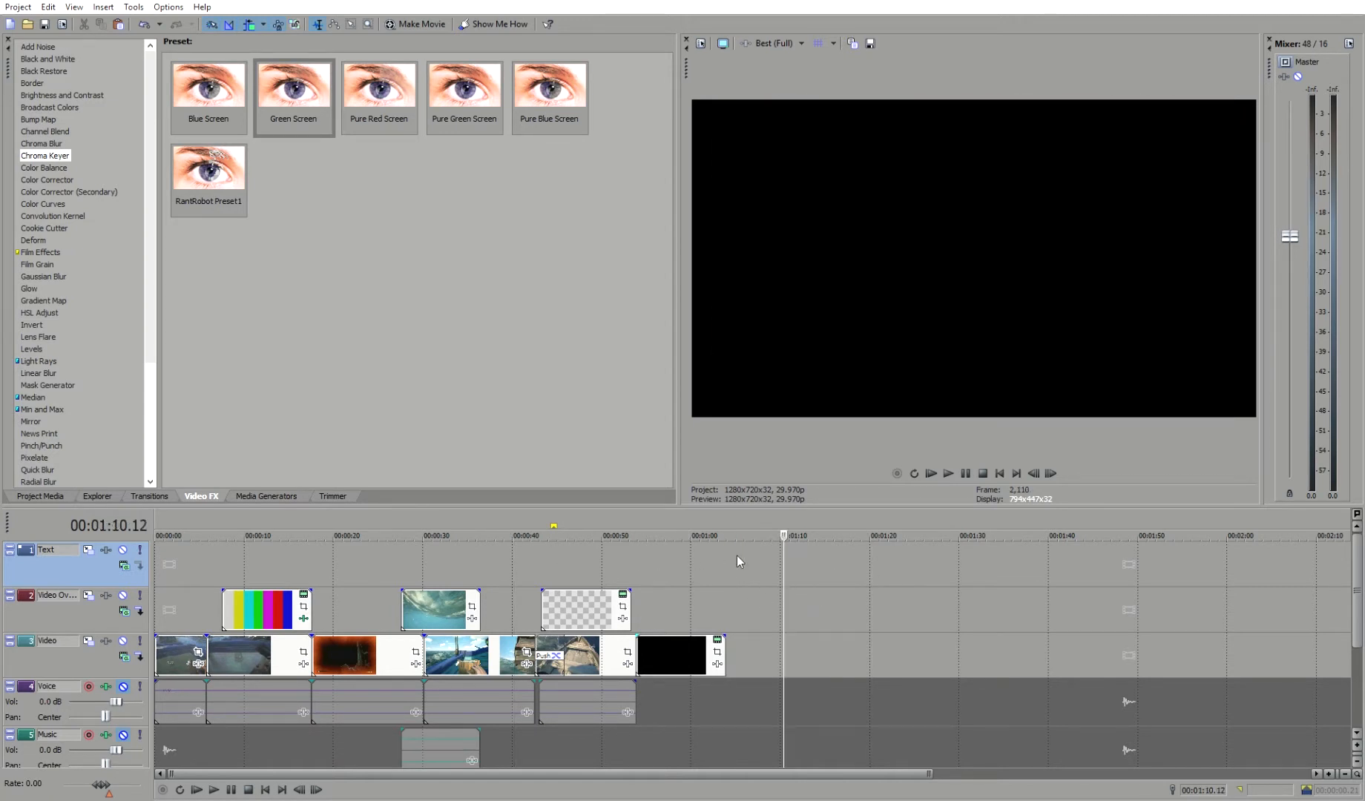
Select all events to set the range over the whole project, and place the playhead at 00:00:22.09 with the events deselected
{"action": "key", "text": "ctrl+a"}
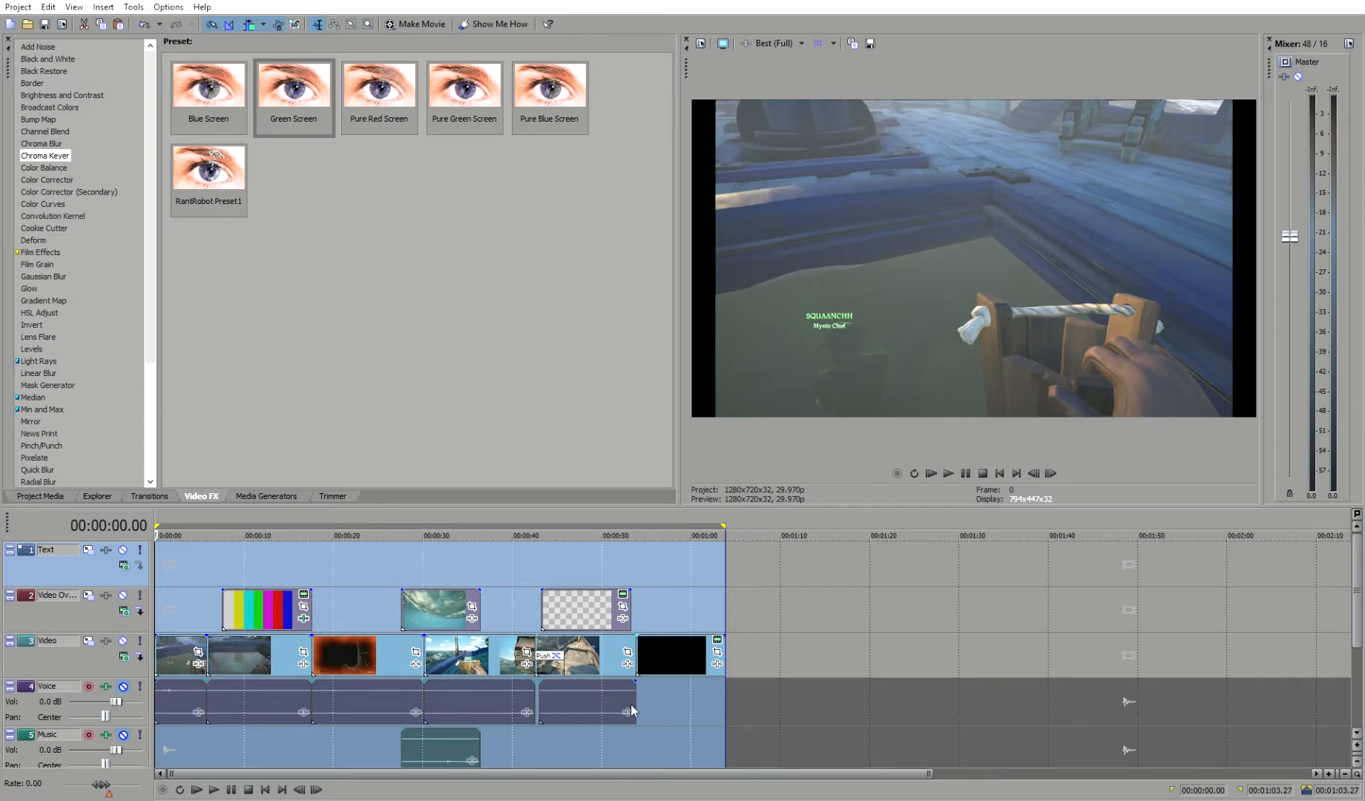
{"action": "left_click_drag", "start_coordinate": [945, 768], "coordinate": [695, 759]}
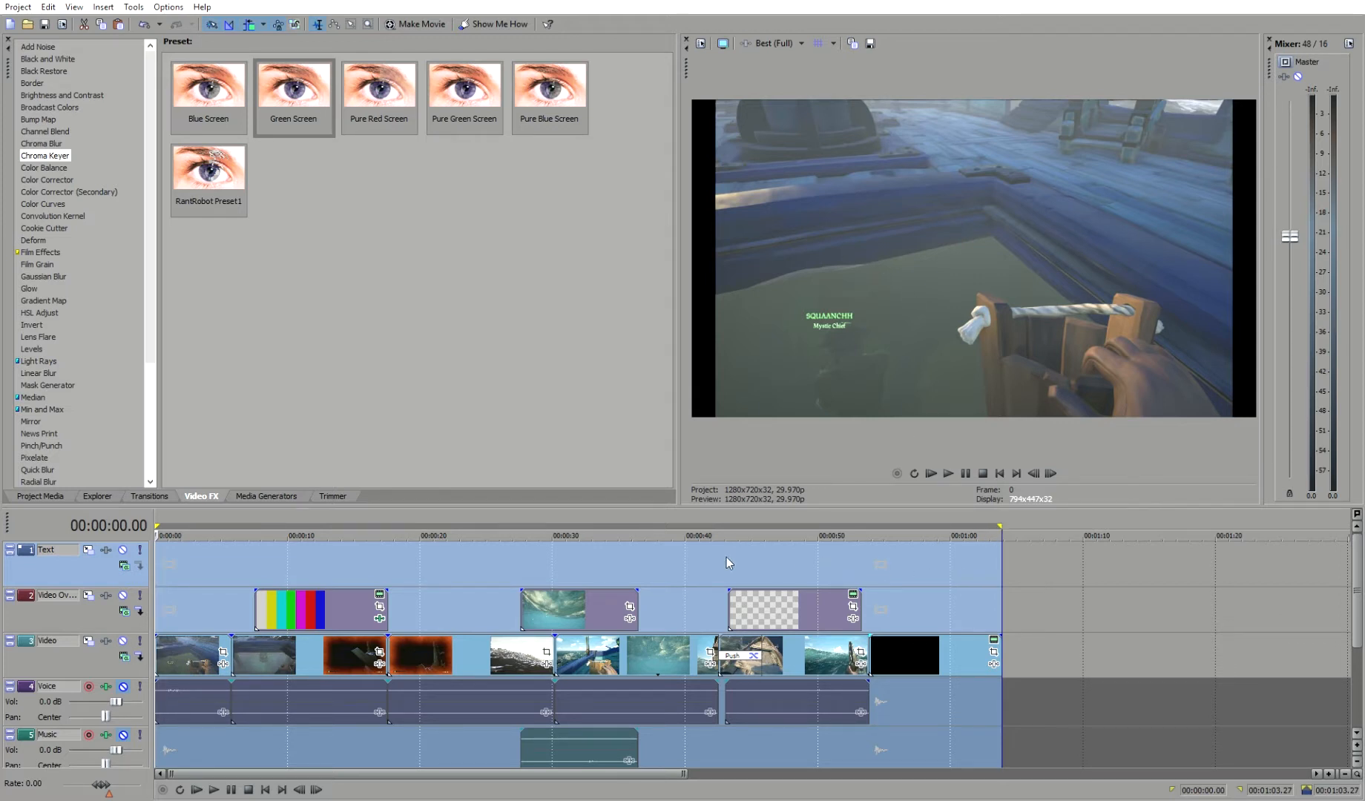
{"action": "left_click", "coordinate": [451, 562]}
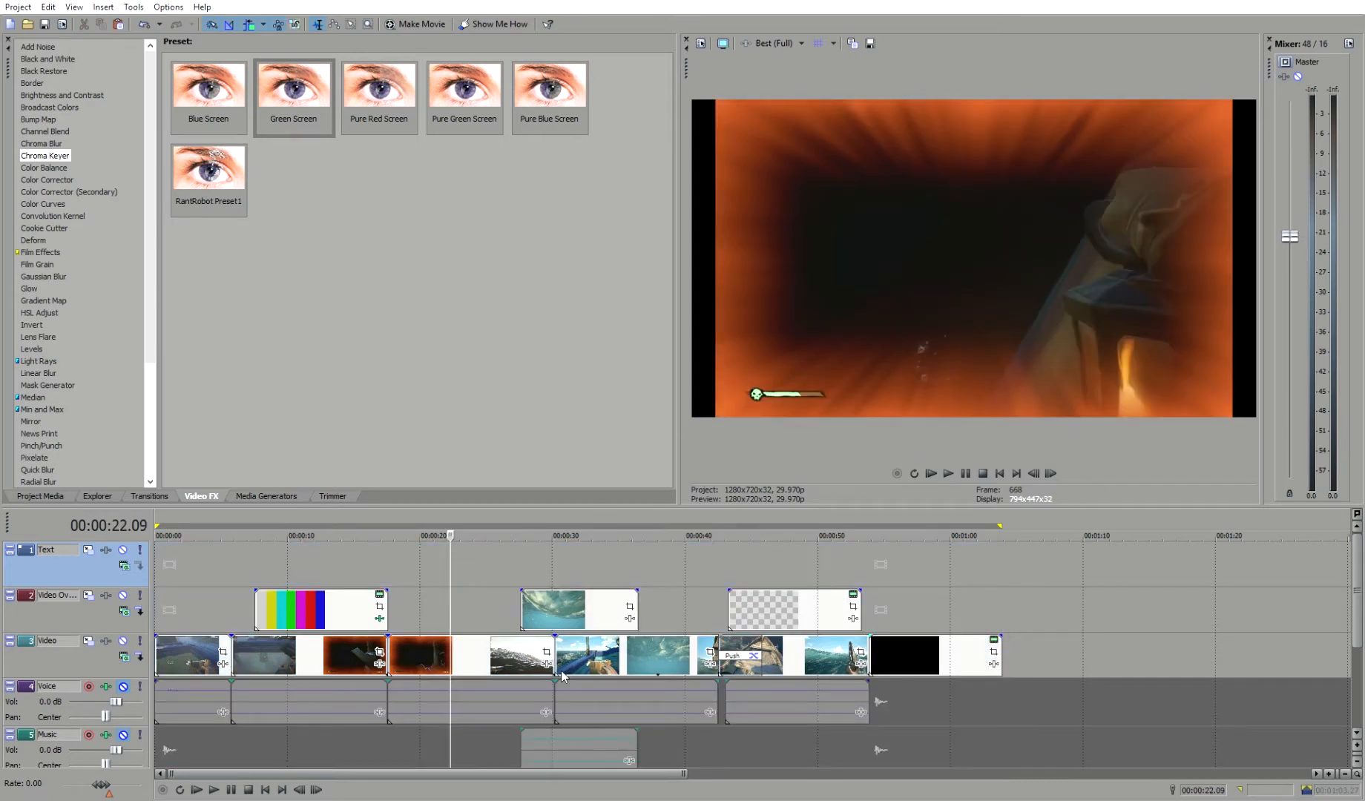
Open the Render As settings to export the project
{"action": "left_click", "coordinate": [18, 7]}
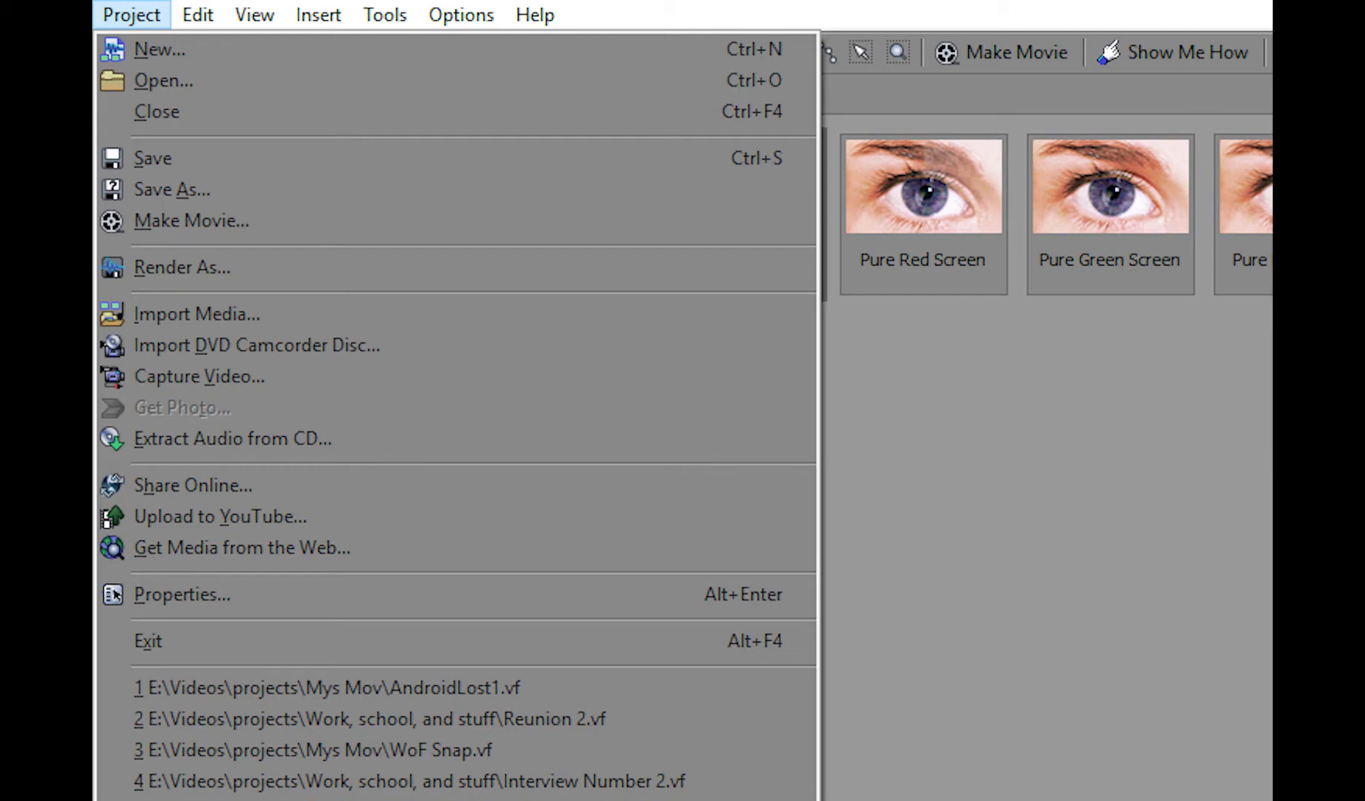
{"action": "left_click", "coordinate": [182, 270]}
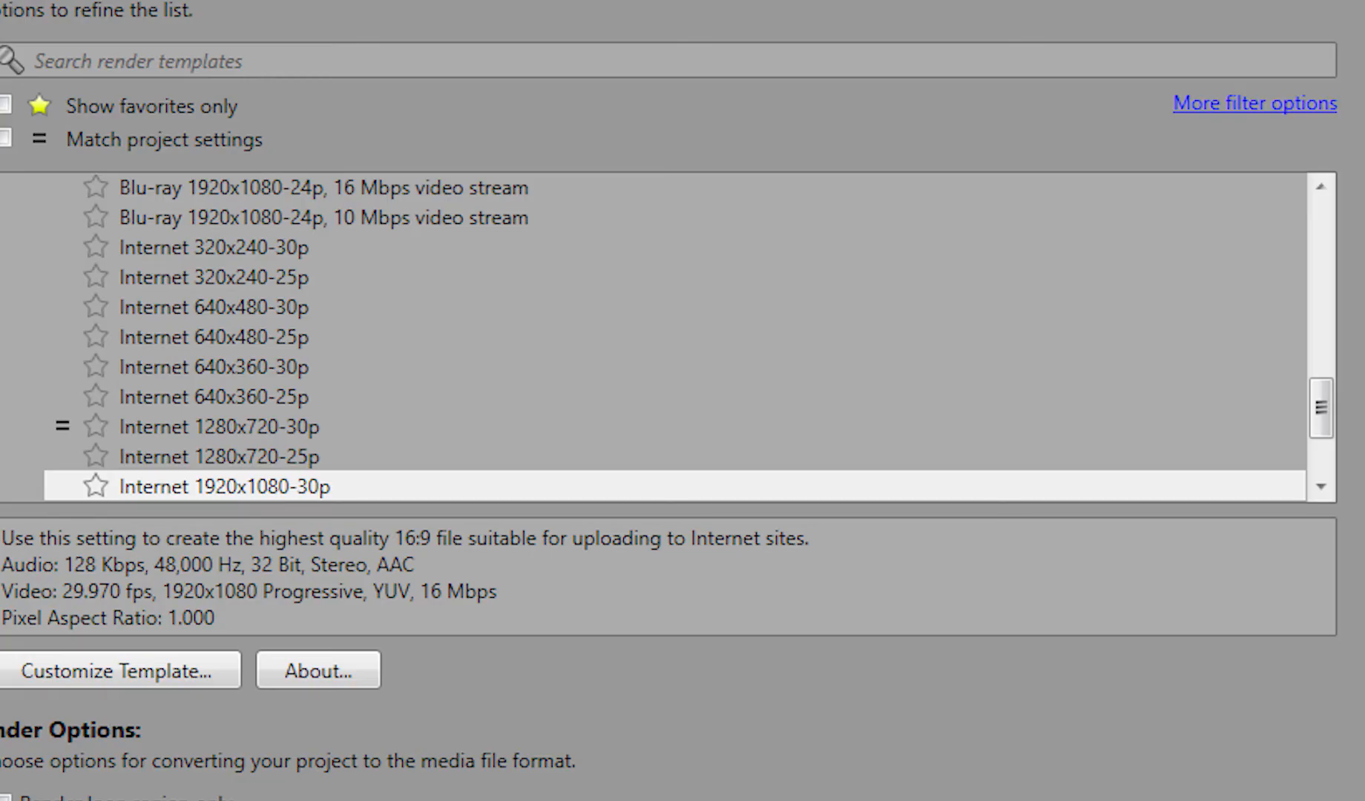